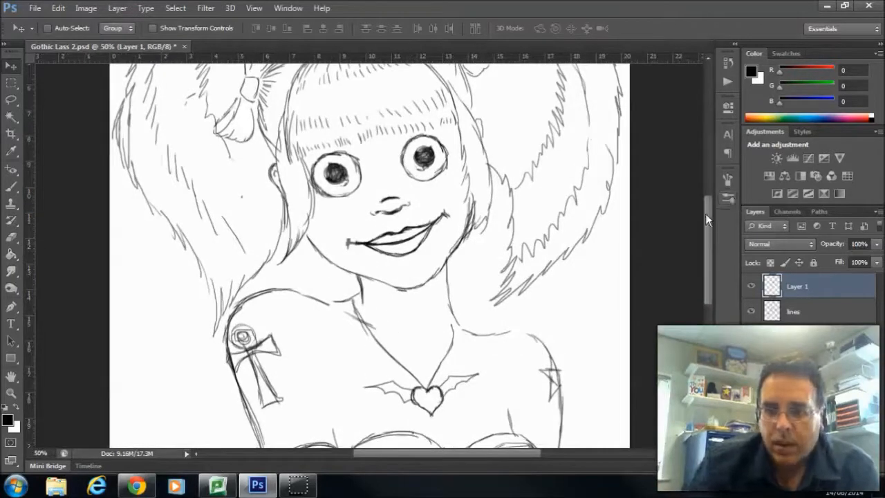
Step: Examine the sketched hair, bows and face up close, and the drawing as a whole
scroll(709, 196, "up", 5)
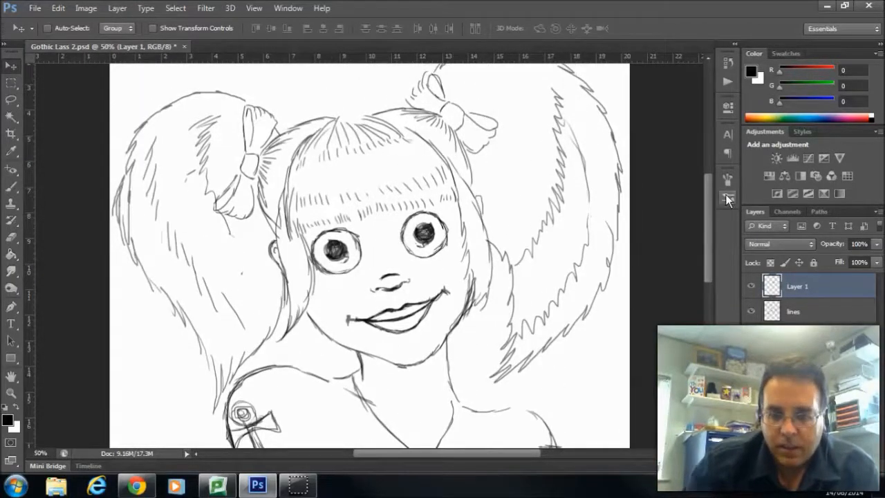
key("ctrl+plus")
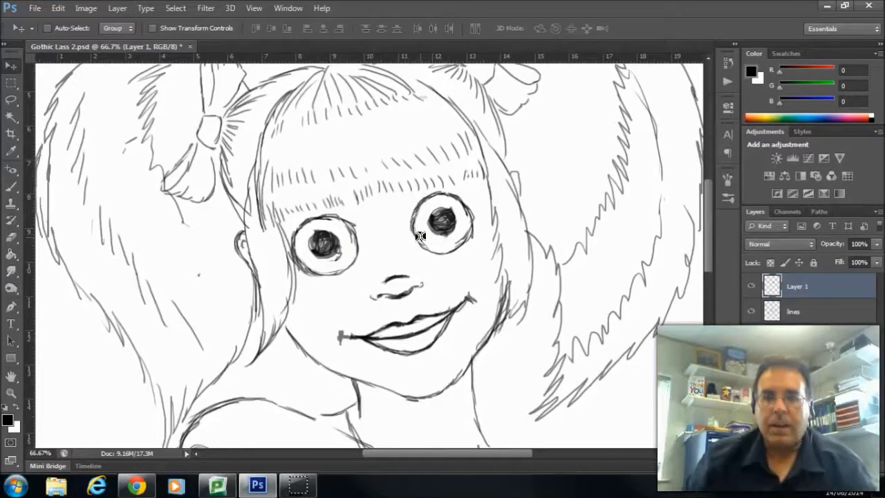
scroll(699, 250, "up", 5)
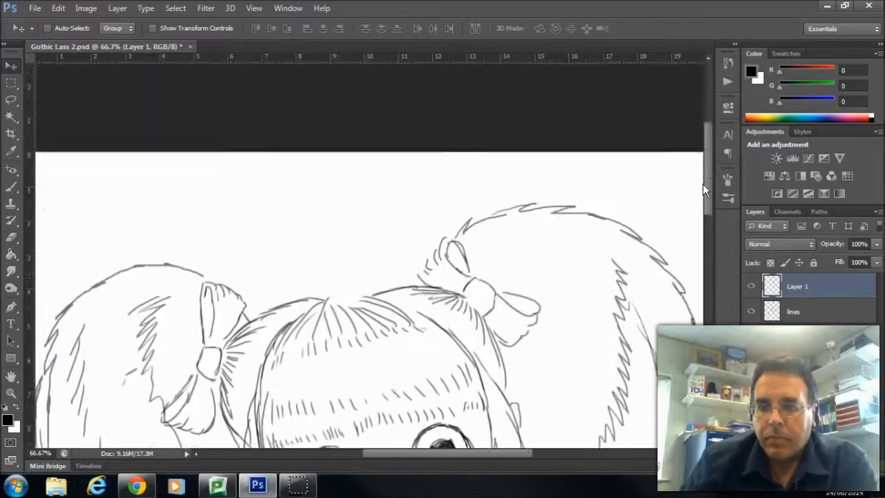
scroll(696, 200, "down", 1)
left_click_drag(696, 203, 696, 204)
key("ctrl+z")
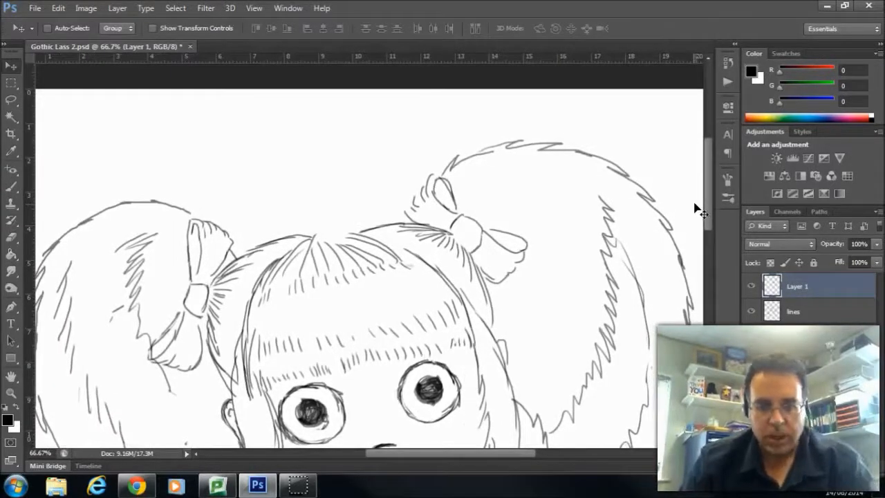
left_click_drag(710, 177, 707, 207)
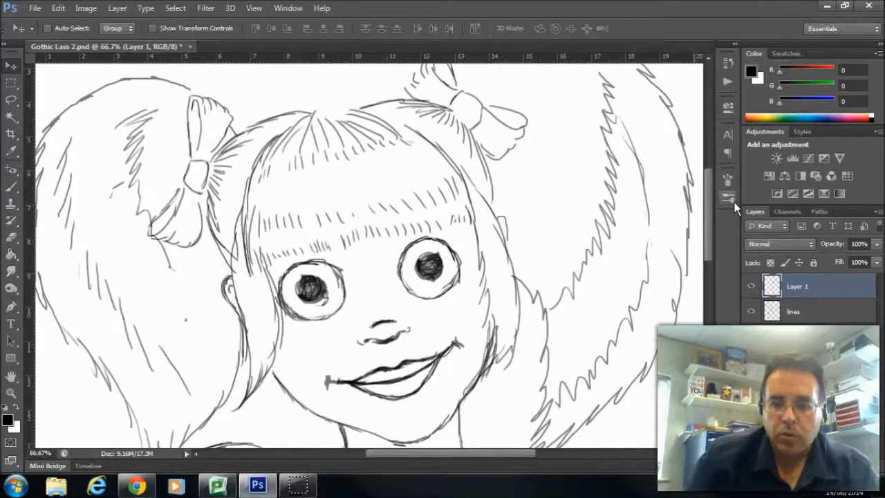
key("ctrl+minus")
key("ctrl+minus")
key("ctrl+minus")
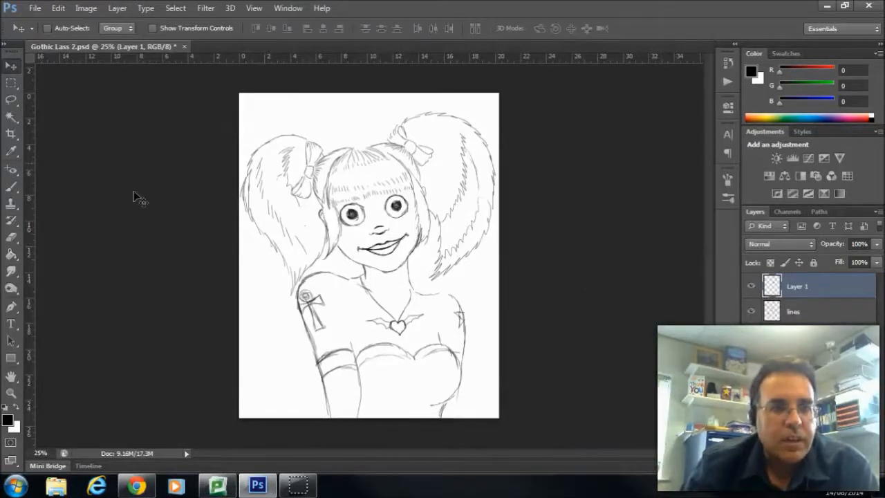
Step: Merge Layer 1 down into the lines layer and add a new empty layer above it for the Brush tool
left_click(11, 186)
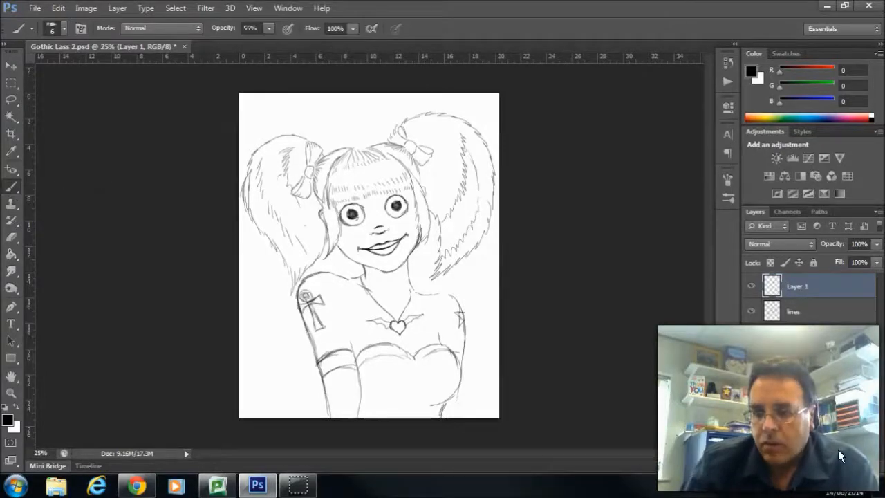
right_click(811, 296)
left_click(598, 329)
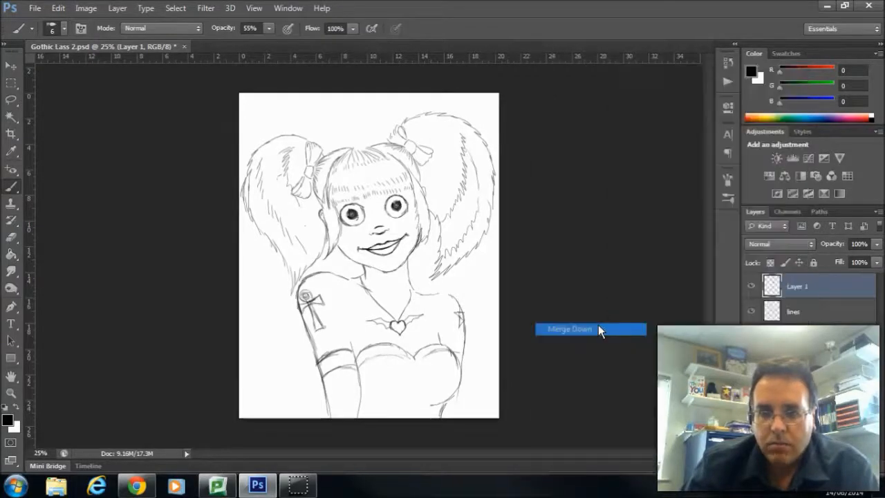
key("ctrl+z")
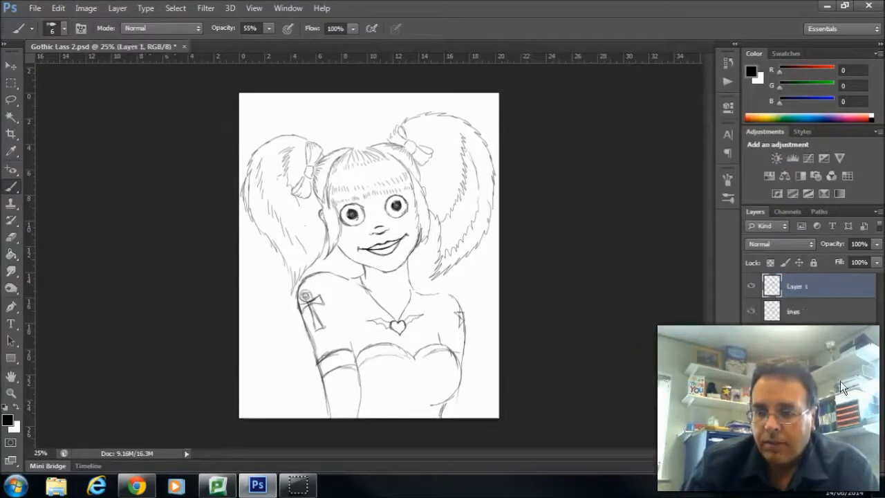
Step: Rename the new layer above lines as "shading"
double_click(799, 288)
type("shading")
key("Return")
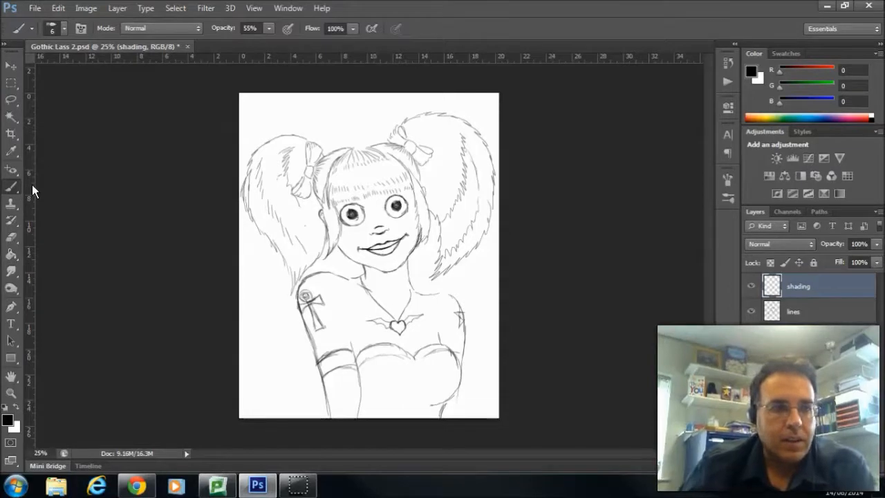
Step: Choose a soft round brush with 0% hardness at 16 px, make a test stroke above the hair and undo it
left_click(62, 29)
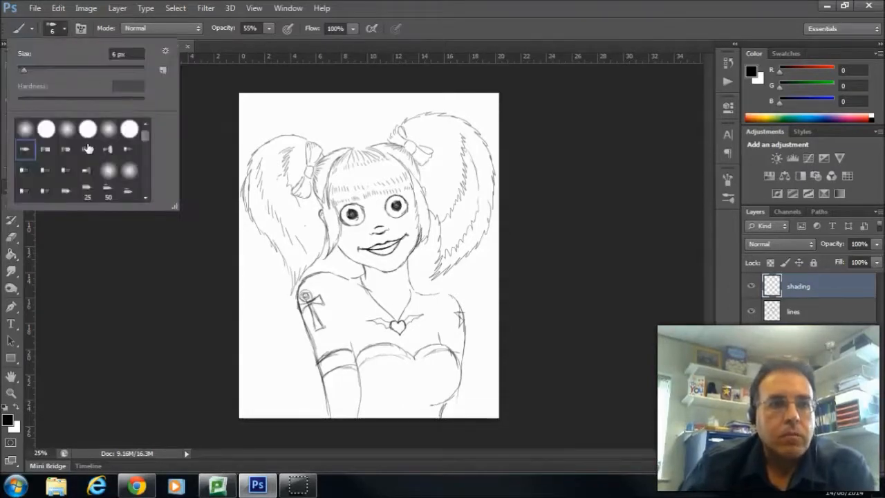
left_click(65, 133)
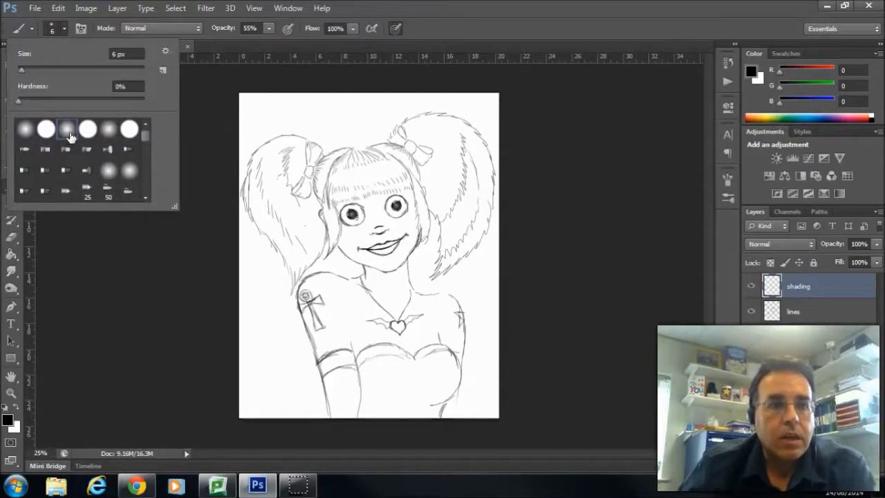
left_click_drag(20, 71, 29, 71)
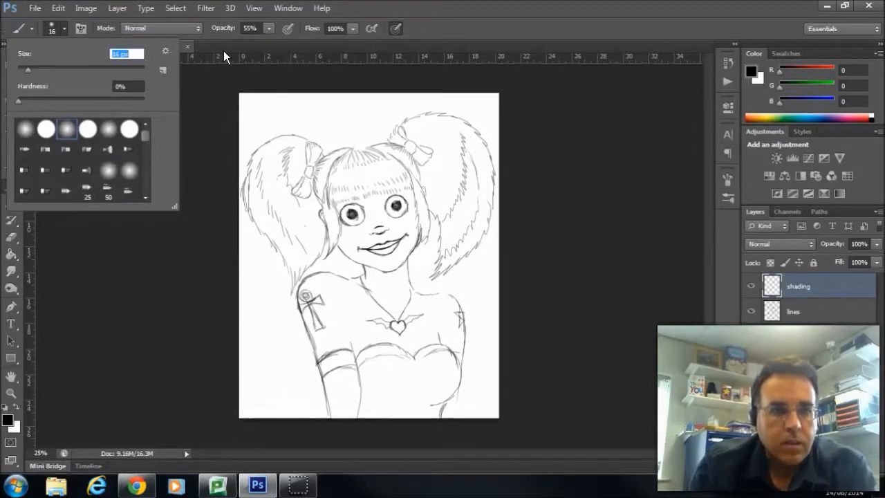
left_click(237, 109)
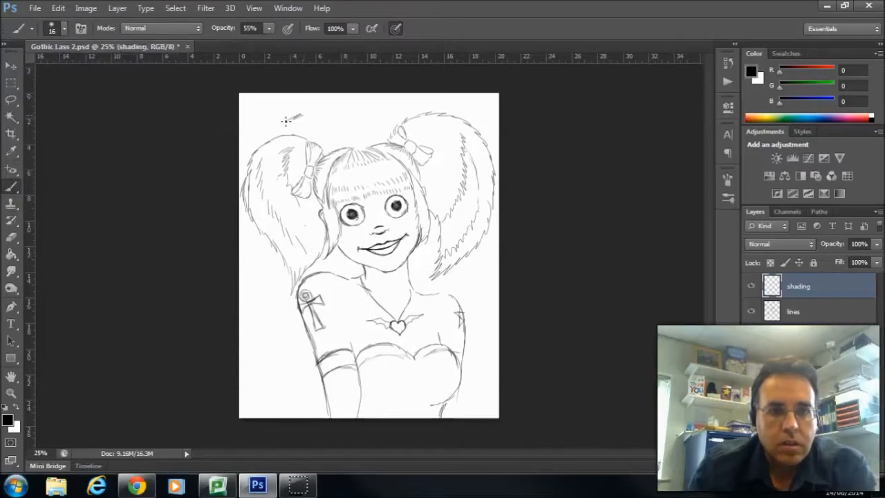
key("ctrl+z")
Step: Enlarge the soft round brush to 82 px
left_click(64, 27)
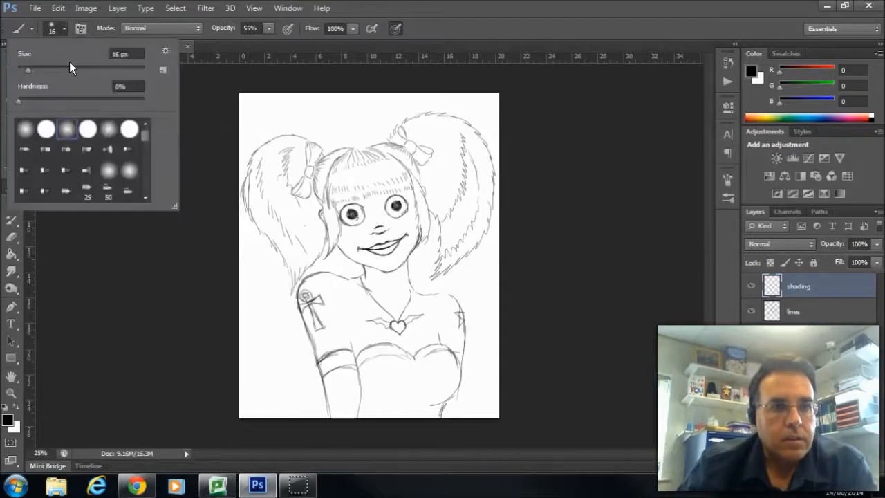
left_click(62, 66)
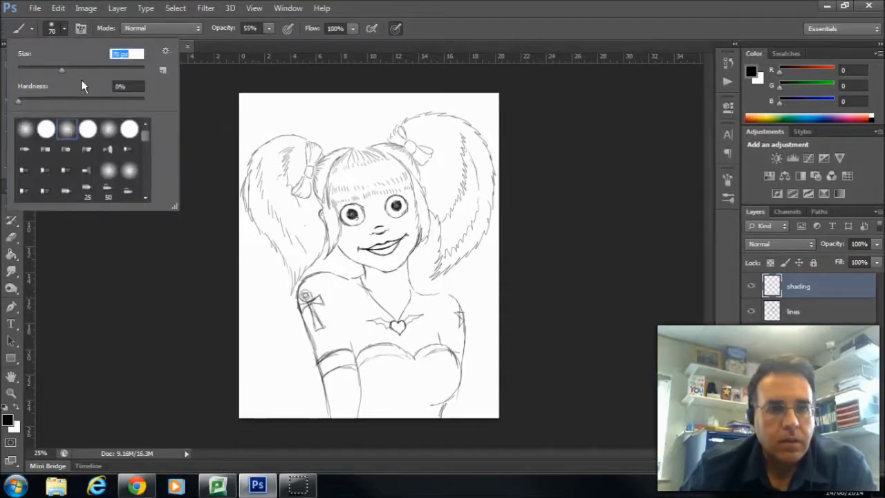
left_click(78, 68)
left_click(97, 69)
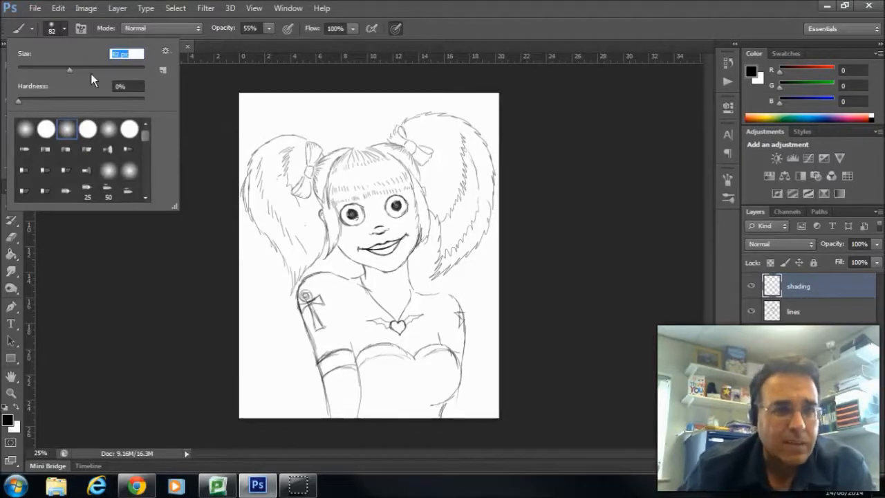
left_click(191, 89)
Step: Lower the brush opacity to 15%
left_click(269, 29)
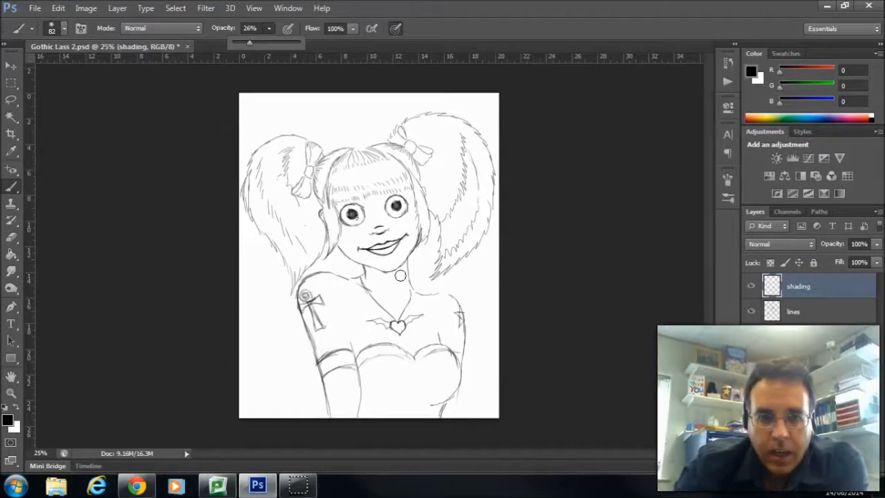
left_click(415, 350)
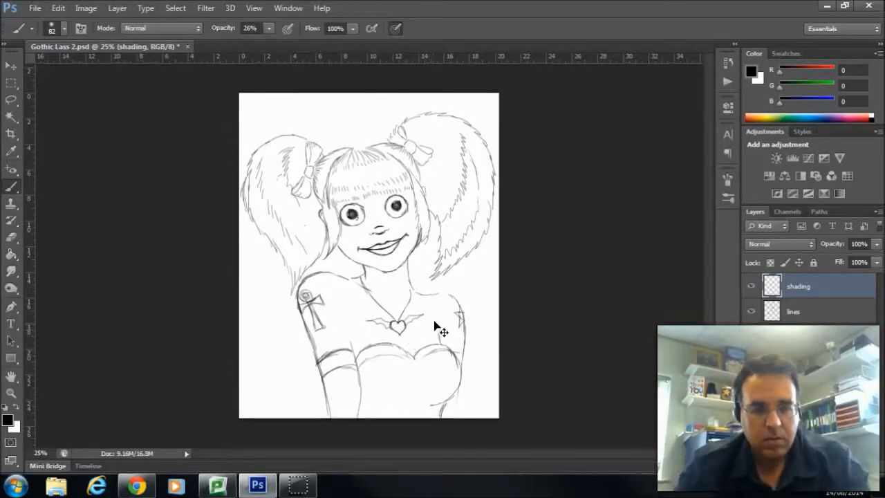
left_click(267, 31)
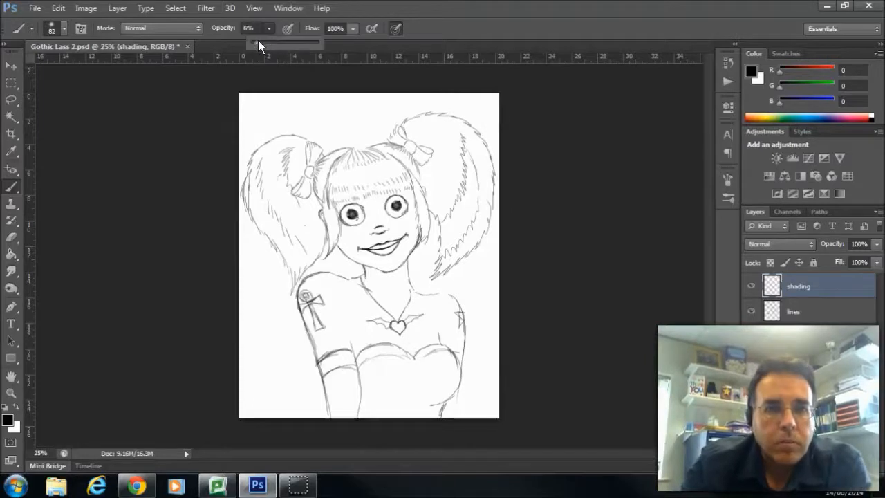
left_click_drag(255, 42, 260, 43)
Step: Paint a short soft shading stroke at the middle of the neckline, just below the heart pendant
left_click(64, 29)
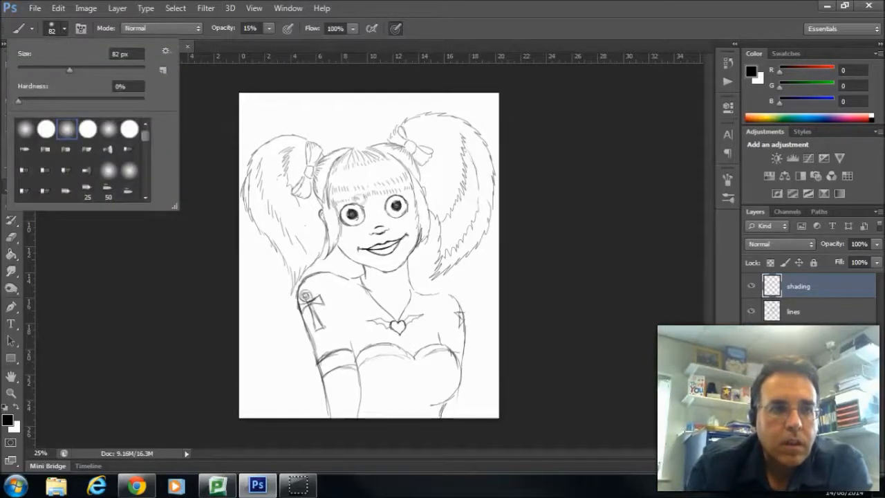
left_click(405, 348)
left_click_drag(400, 338, 413, 363)
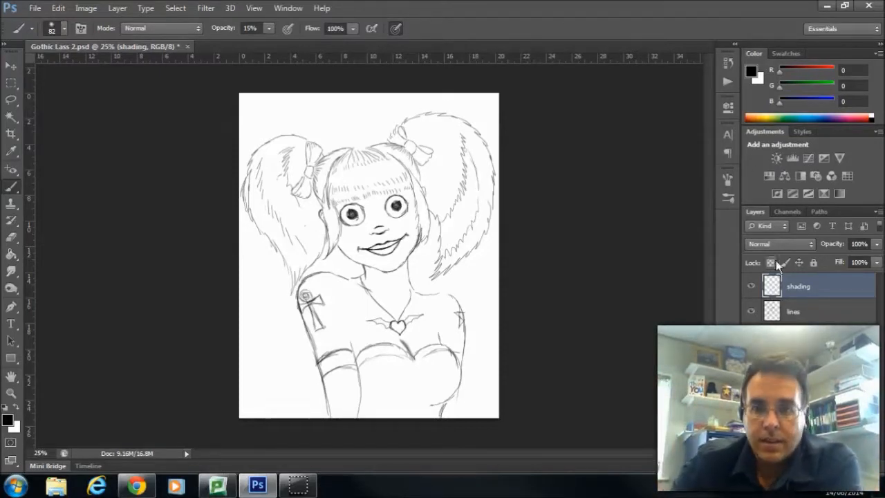
Step: On a new layer above shading, paint rough guide strokes over the face, right pigtail and upper arm, and hide that layer
left_click(851, 472)
mouse_move(383, 187)
left_mouse_down()
mouse_move(357, 237)
mouse_move(425, 249)
mouse_move(404, 181)
mouse_move(462, 177)
mouse_move(496, 235)
mouse_move(428, 220)
mouse_move(427, 248)
left_mouse_up()
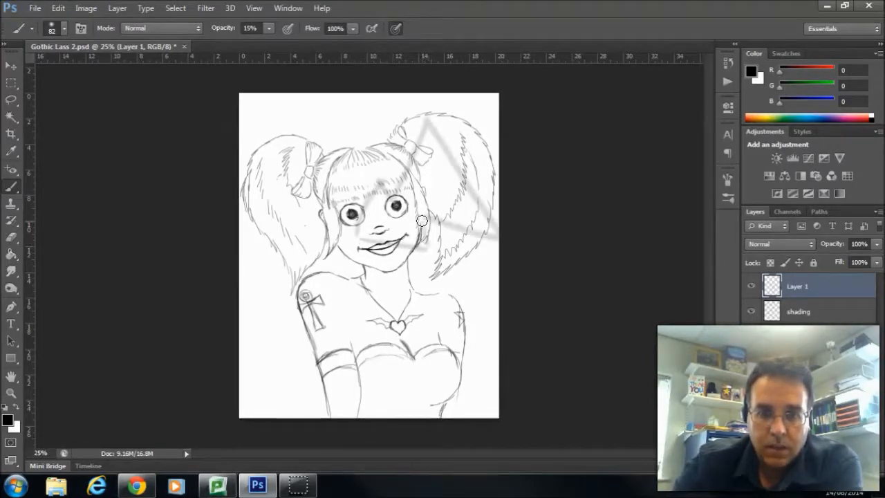
left_click_drag(377, 183, 418, 245)
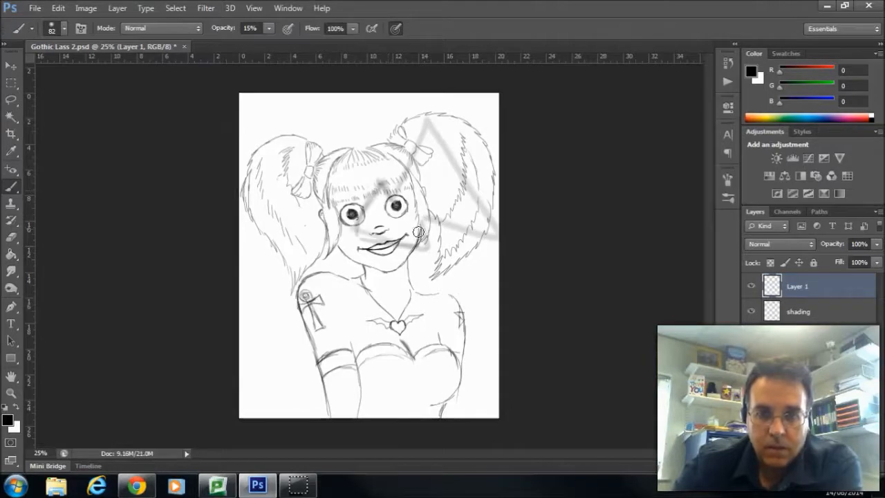
mouse_move(336, 231)
left_mouse_down()
mouse_move(363, 263)
mouse_move(355, 257)
left_mouse_up()
left_click_drag(303, 282, 319, 330)
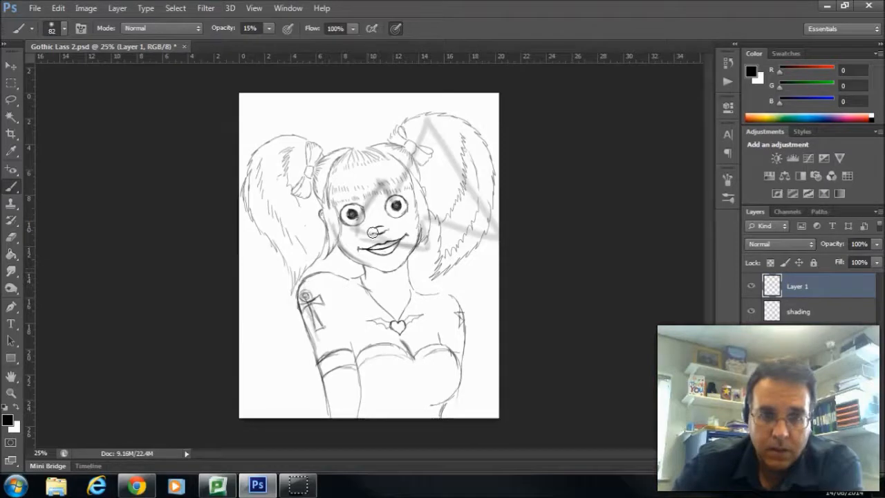
left_click(751, 286)
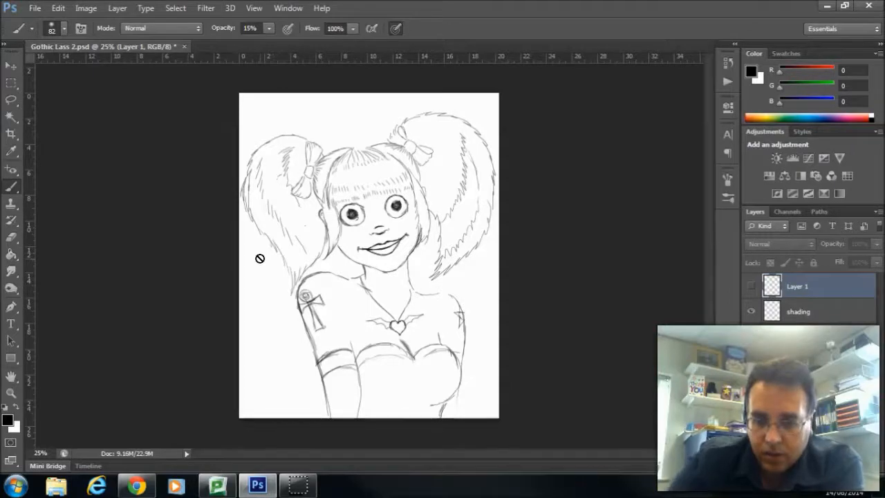
Step: On the shading layer, paint soft dark shading around the outline of the figure's eye on the left of the drawing
key("ctrl+plus")
key("ctrl+plus")
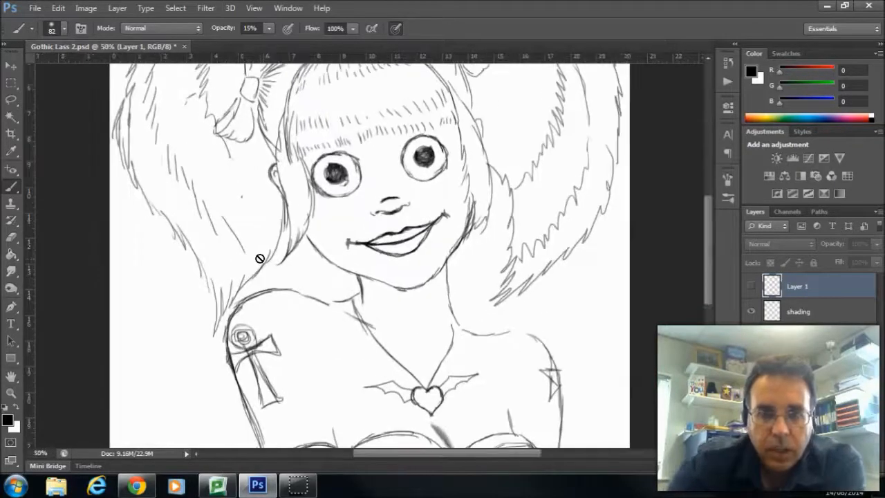
left_click_drag(708, 220, 709, 206)
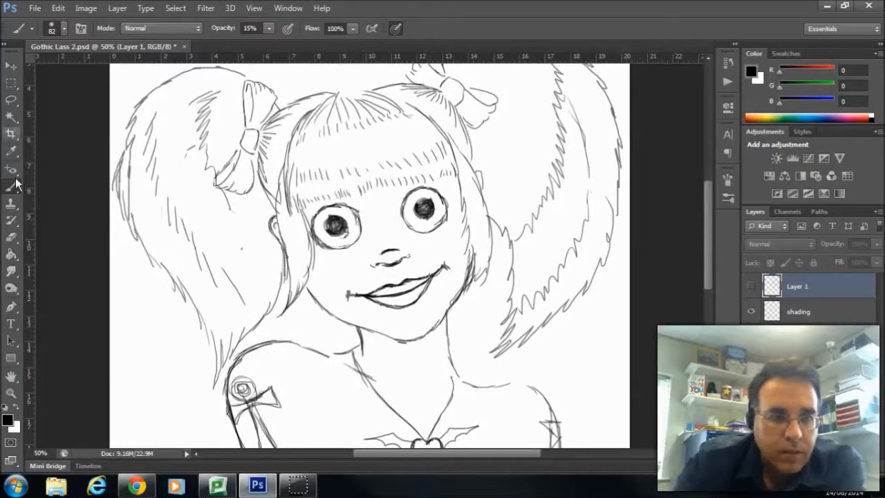
left_click(795, 311)
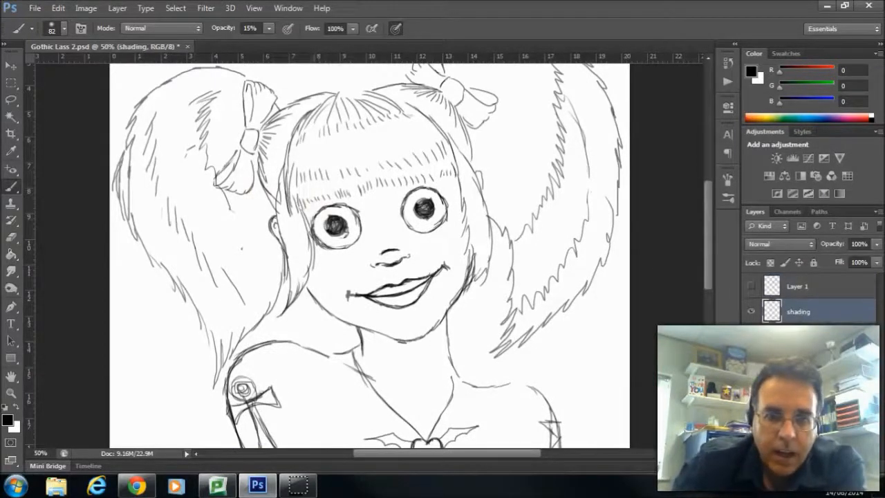
mouse_move(320, 211)
left_mouse_down()
mouse_move(353, 209)
mouse_move(363, 221)
mouse_move(360, 244)
left_mouse_up()
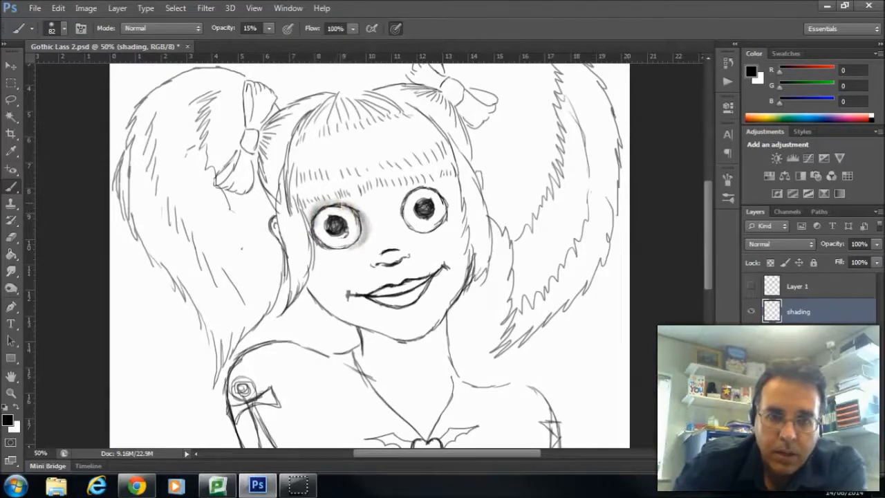
left_click_drag(350, 205, 358, 223)
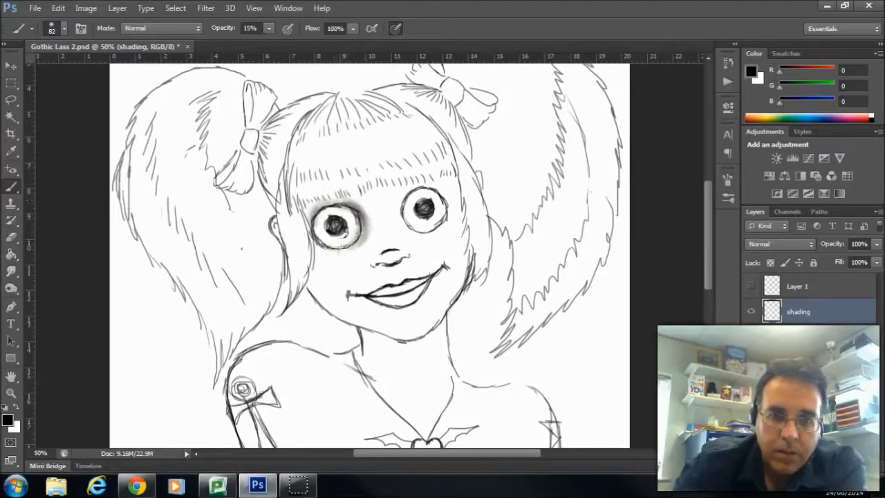
mouse_move(327, 252)
left_mouse_down()
mouse_move(367, 232)
mouse_move(325, 247)
left_mouse_up()
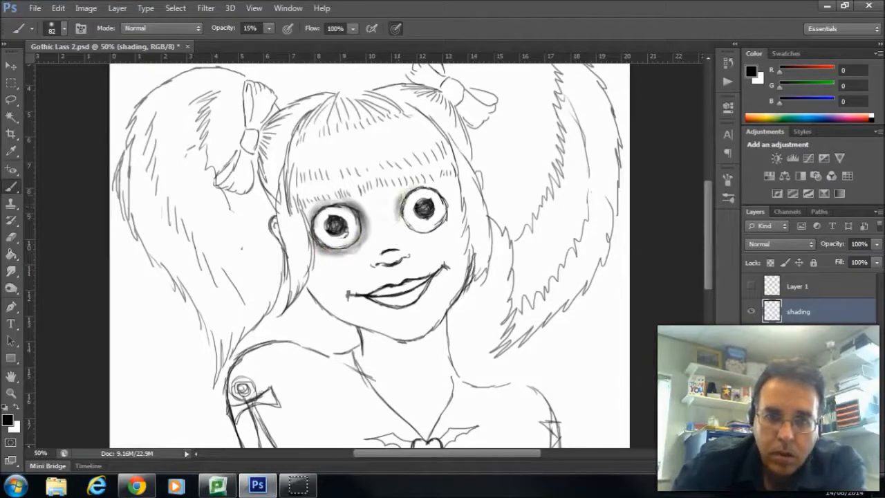
Step: Paint soft dark shading around the outline of the eye on the right of the drawing
left_click_drag(430, 188, 447, 228)
mouse_move(399, 212)
left_mouse_down()
mouse_move(413, 238)
mouse_move(435, 237)
mouse_move(446, 214)
left_mouse_up()
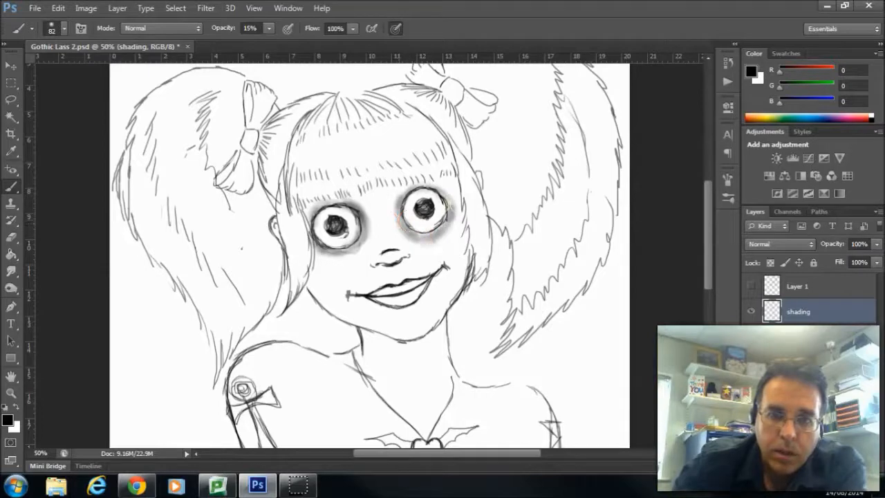
left_click_drag(424, 186, 398, 200)
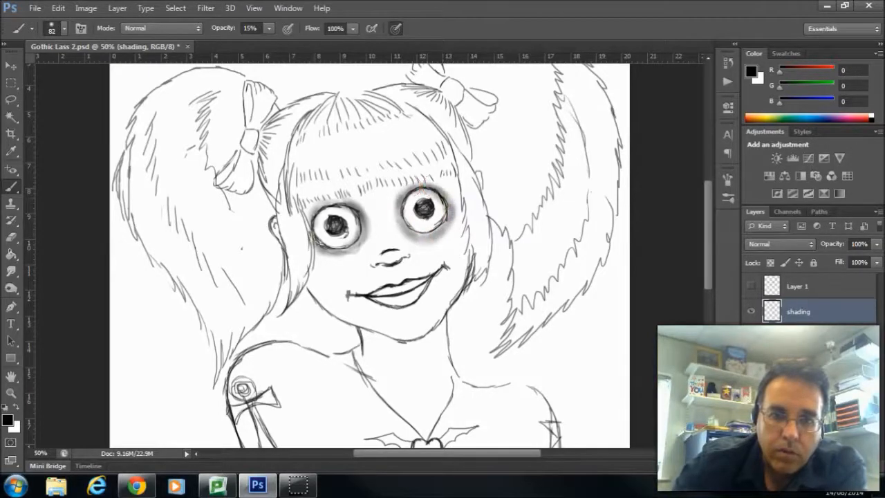
Step: Paint soft shading beneath the nose and fill both lips with a grey tone
mouse_move(336, 201)
left_mouse_down()
mouse_move(310, 220)
mouse_move(335, 253)
mouse_move(310, 226)
mouse_move(347, 204)
mouse_move(348, 241)
mouse_move(353, 204)
mouse_move(392, 252)
mouse_move(394, 280)
left_mouse_up()
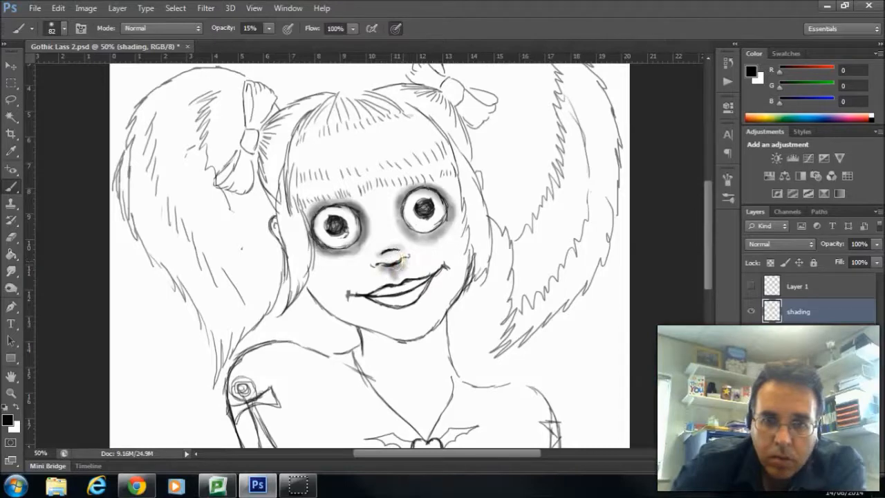
mouse_move(402, 257)
left_mouse_down()
mouse_move(387, 294)
mouse_move(419, 286)
mouse_move(391, 299)
mouse_move(418, 283)
mouse_move(379, 288)
left_mouse_up()
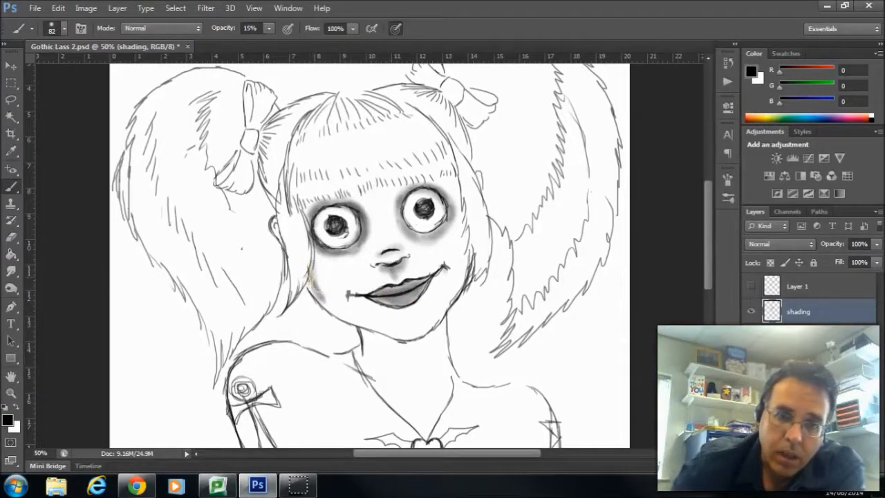
Step: Paint soft shading along the jawline and cheek on the left of the drawing and on the neck below the jaw
mouse_move(314, 286)
left_mouse_down()
mouse_move(338, 313)
mouse_move(400, 339)
mouse_move(313, 282)
left_mouse_up()
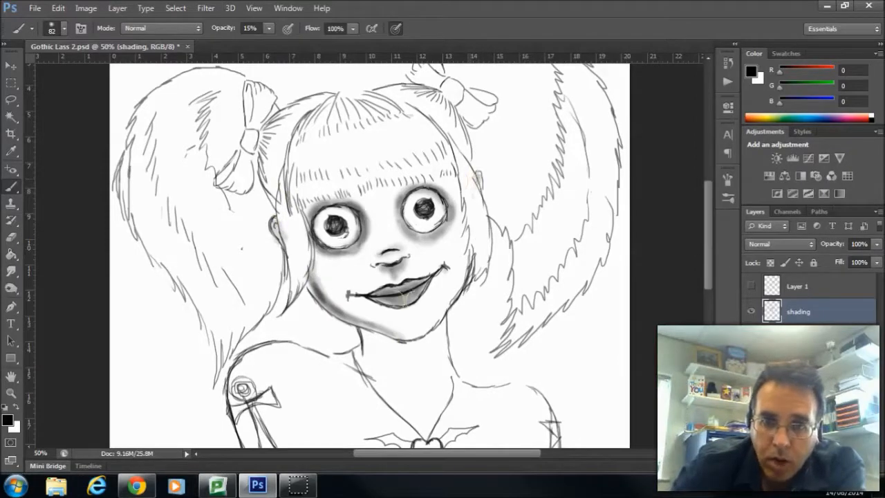
left_click_drag(364, 336, 367, 369)
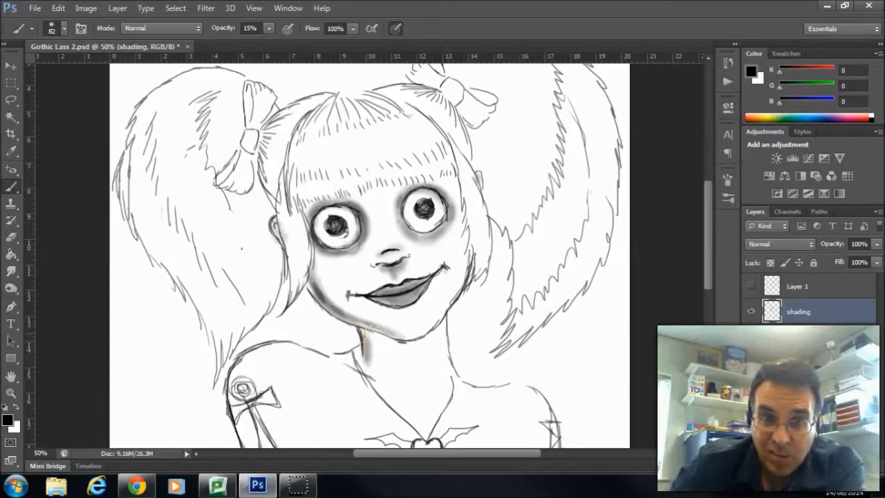
left_click_drag(365, 333, 364, 325)
mouse_move(367, 350)
left_mouse_down()
mouse_move(369, 359)
mouse_move(366, 337)
left_mouse_up()
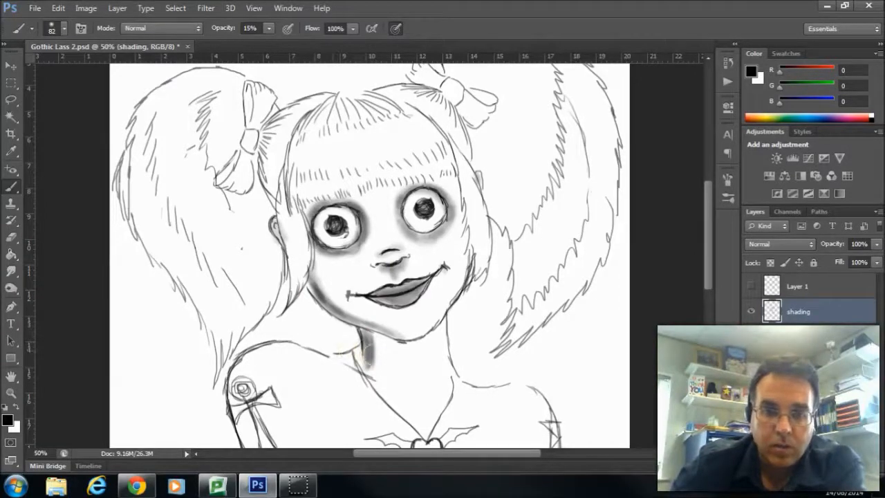
mouse_move(372, 359)
left_mouse_down()
mouse_move(384, 341)
mouse_move(373, 339)
mouse_move(373, 350)
left_mouse_up()
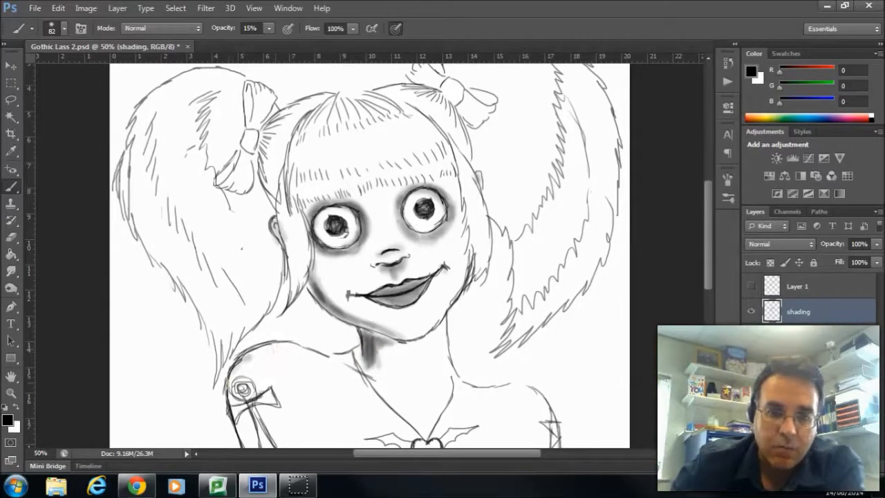
mouse_move(315, 280)
left_mouse_down()
mouse_move(311, 256)
mouse_move(320, 247)
left_mouse_up()
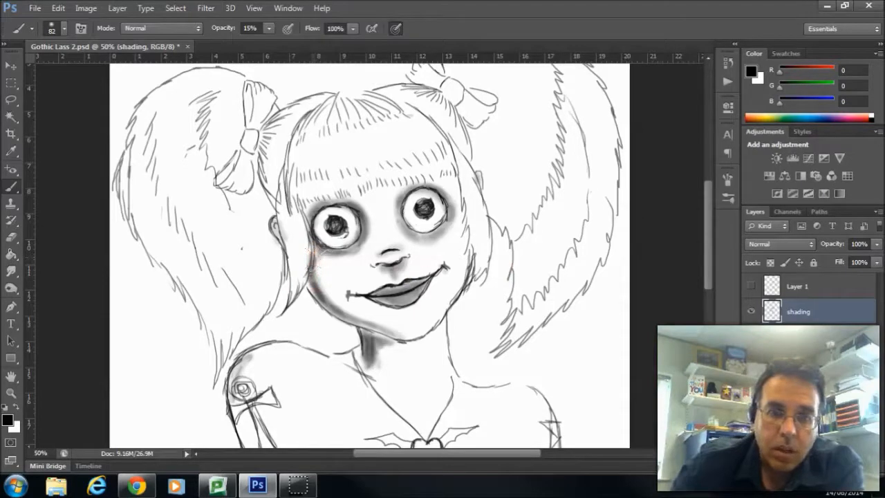
mouse_move(313, 271)
left_mouse_down()
mouse_move(337, 305)
mouse_move(328, 263)
mouse_move(318, 258)
left_mouse_up()
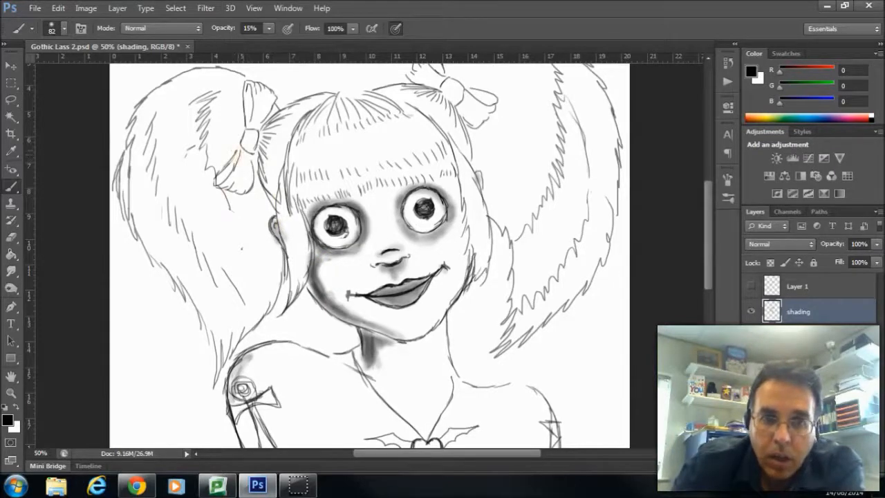
Step: Shade both hair bows, darkening the inner folds of the loops and adding lighter tone on their outer surfaces
mouse_move(253, 126)
left_mouse_down()
mouse_move(260, 111)
mouse_move(250, 114)
mouse_move(247, 89)
mouse_move(249, 122)
left_mouse_up()
mouse_move(218, 182)
left_mouse_down()
mouse_move(231, 164)
mouse_move(220, 183)
left_mouse_up()
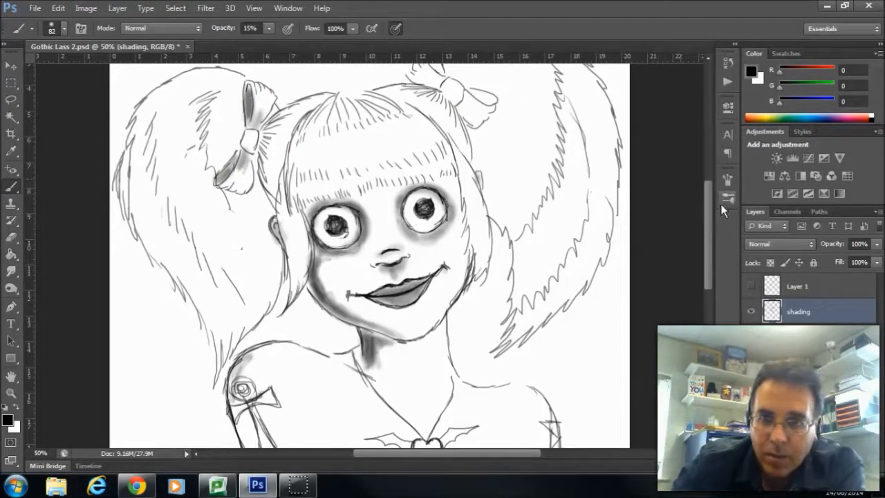
left_click_drag(705, 203, 703, 189)
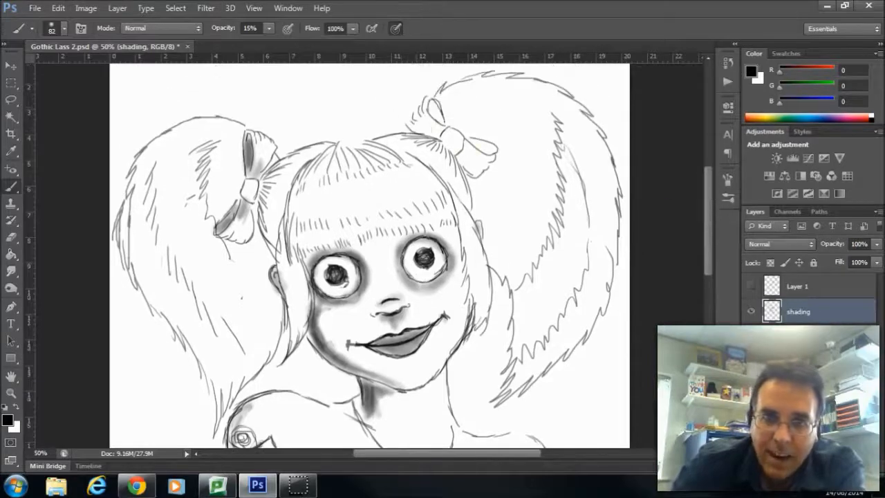
left_click_drag(431, 102, 434, 119)
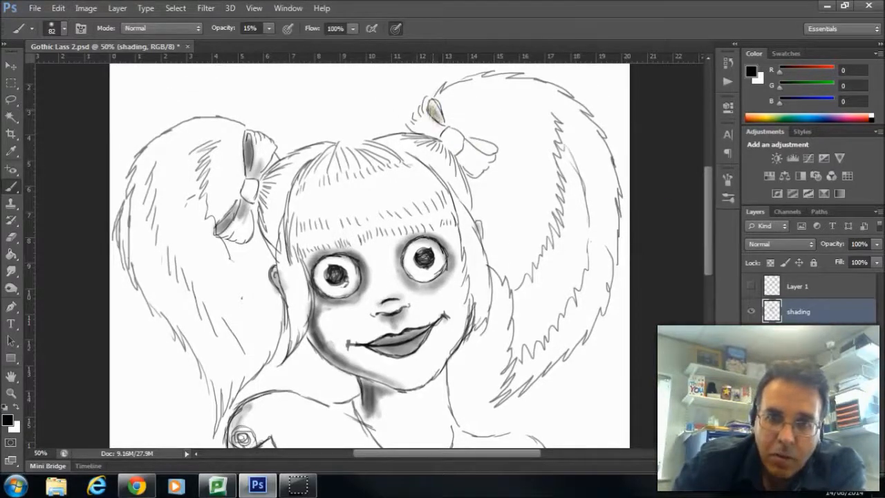
left_click_drag(480, 152, 494, 145)
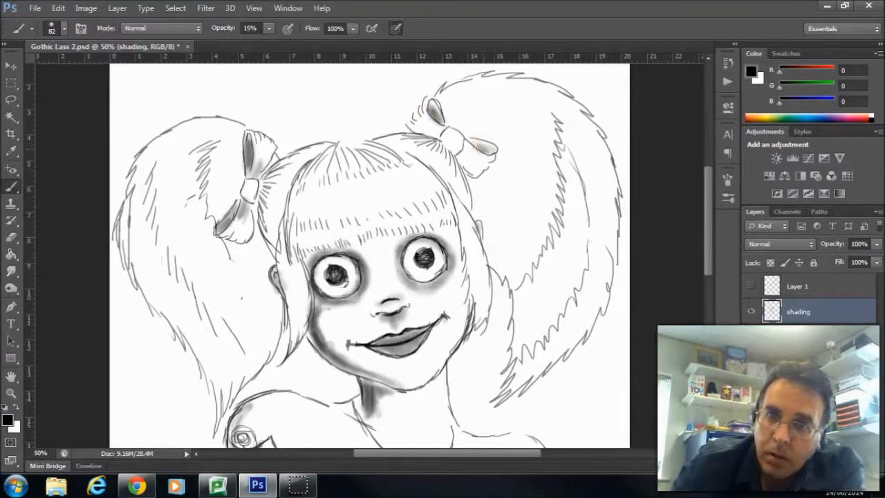
left_click_drag(484, 147, 466, 144)
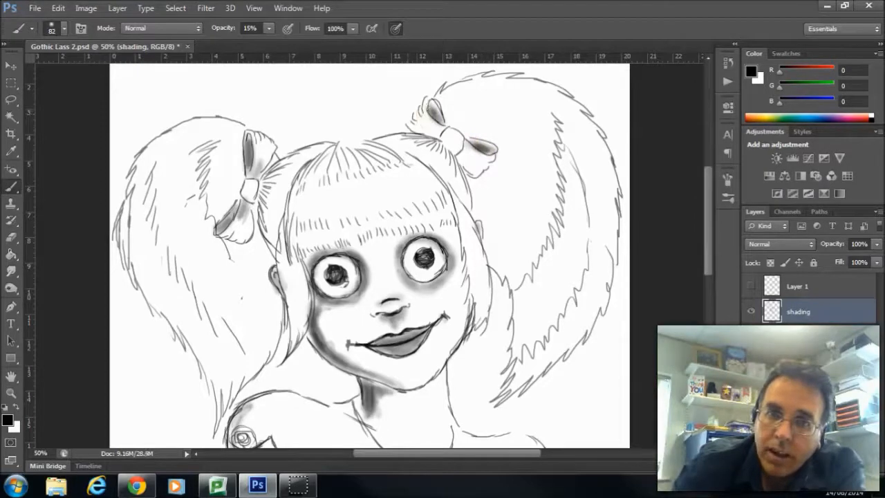
mouse_move(487, 156)
left_mouse_down()
mouse_move(470, 148)
mouse_move(472, 164)
left_mouse_up()
left_click_drag(260, 146, 255, 164)
left_click_drag(229, 228, 239, 235)
Step: Darken the shading around both eyes and extend the jawline shading along the underside of the chin
left_click_drag(710, 182, 710, 203)
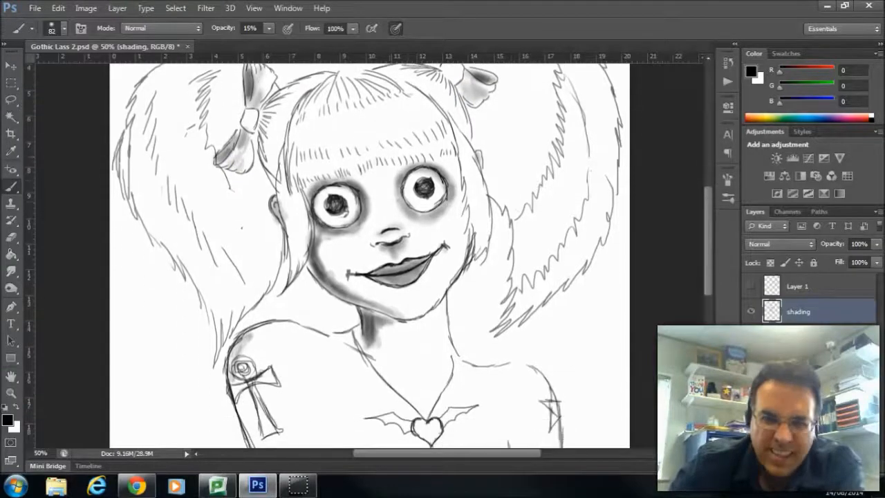
mouse_move(402, 197)
left_mouse_down()
mouse_move(412, 171)
mouse_move(434, 165)
mouse_move(450, 181)
left_mouse_up()
mouse_move(407, 205)
left_mouse_down()
mouse_move(363, 206)
mouse_move(354, 196)
mouse_move(361, 219)
left_mouse_up()
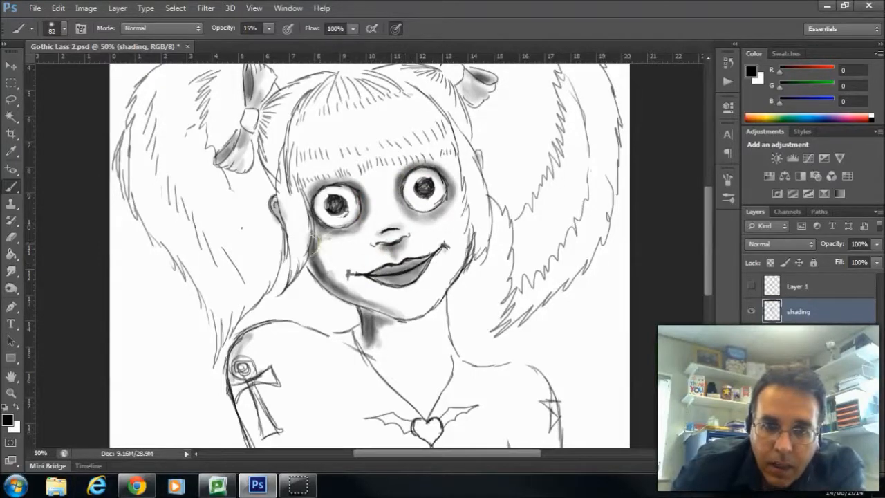
mouse_move(314, 245)
left_mouse_down()
mouse_move(359, 295)
mouse_move(408, 316)
left_mouse_up()
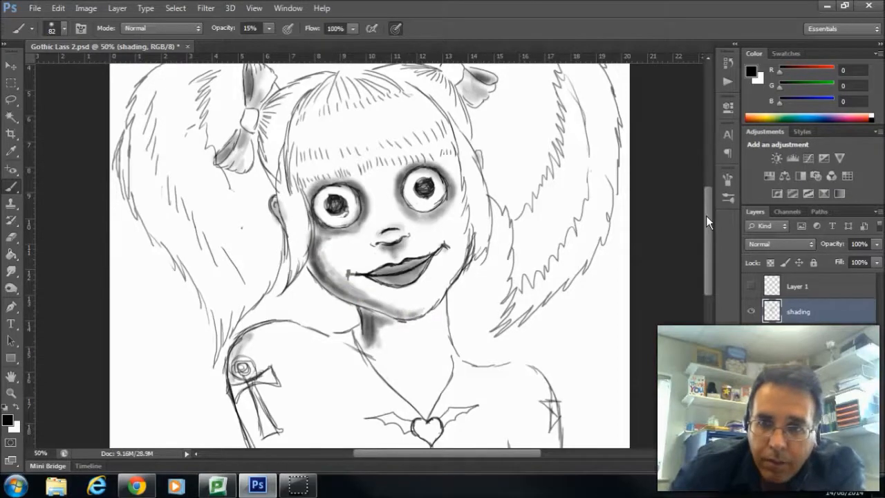
Step: Deepen the neck shadow under the jaw and shade the outer shoulder and upper arm beside the ankh tattoo
left_click_drag(706, 216, 705, 233)
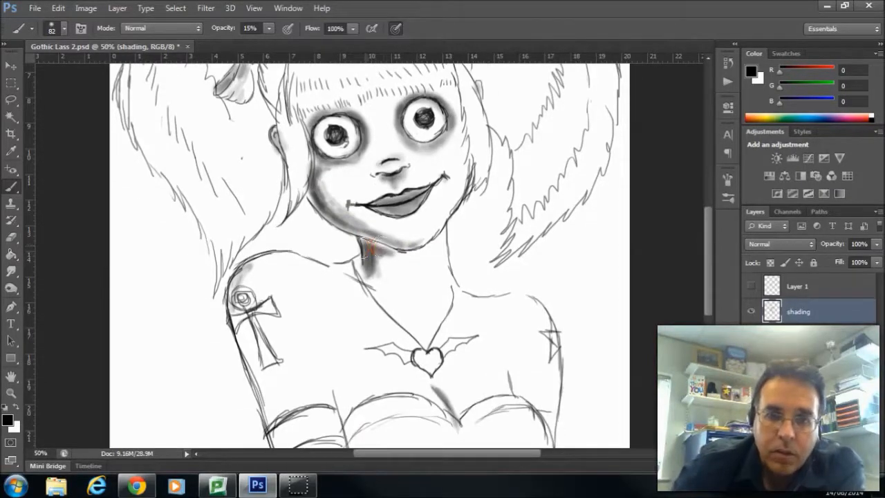
left_click_drag(376, 246, 359, 236)
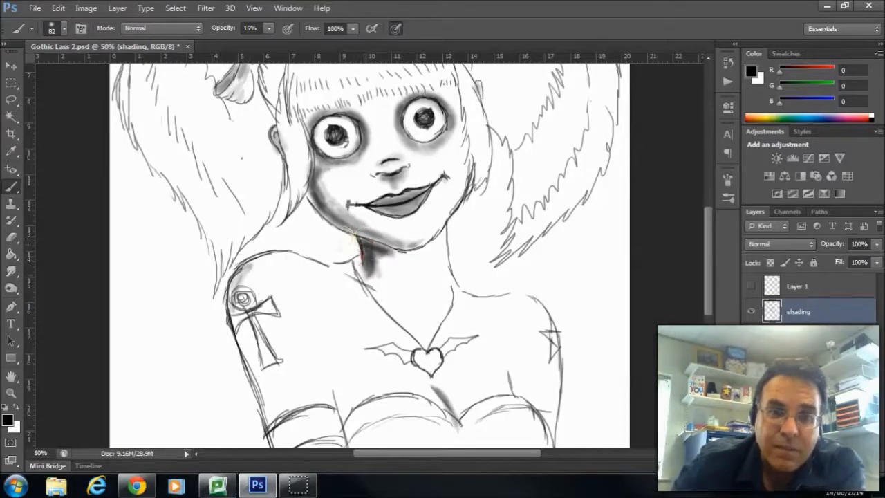
mouse_move(237, 296)
left_mouse_down()
mouse_move(244, 273)
mouse_move(232, 283)
mouse_move(269, 421)
mouse_move(235, 304)
mouse_move(242, 273)
mouse_move(269, 263)
left_mouse_up()
left_click_drag(370, 266, 365, 278)
Step: Paint soft shadows in the cleavage and in the armpit crease above the glove, extending the outer-arm shading down to the glove
mouse_move(443, 408)
left_mouse_down()
mouse_move(425, 380)
mouse_move(449, 411)
mouse_move(411, 381)
mouse_move(442, 401)
mouse_move(437, 384)
mouse_move(462, 404)
mouse_move(448, 387)
left_mouse_up()
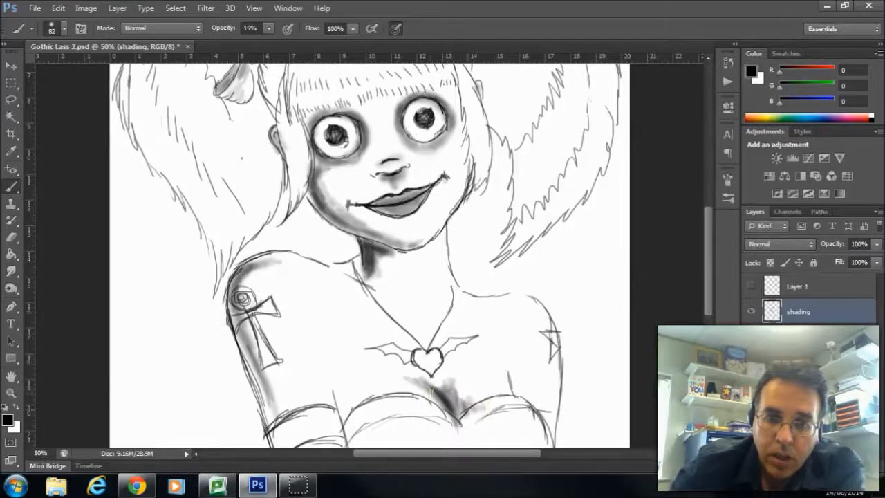
mouse_move(336, 389)
left_mouse_down()
mouse_move(343, 413)
mouse_move(334, 401)
left_mouse_up()
left_click_drag(265, 387, 271, 415)
mouse_move(329, 394)
left_mouse_down()
mouse_move(340, 413)
mouse_move(339, 398)
mouse_move(329, 396)
left_mouse_up()
Step: Paint light shading along both collarbones and in the hollow at the base of the neck
mouse_move(366, 268)
left_mouse_down()
mouse_move(368, 285)
mouse_move(362, 255)
mouse_move(351, 263)
mouse_move(392, 254)
mouse_move(379, 261)
mouse_move(376, 285)
mouse_move(390, 304)
left_mouse_up()
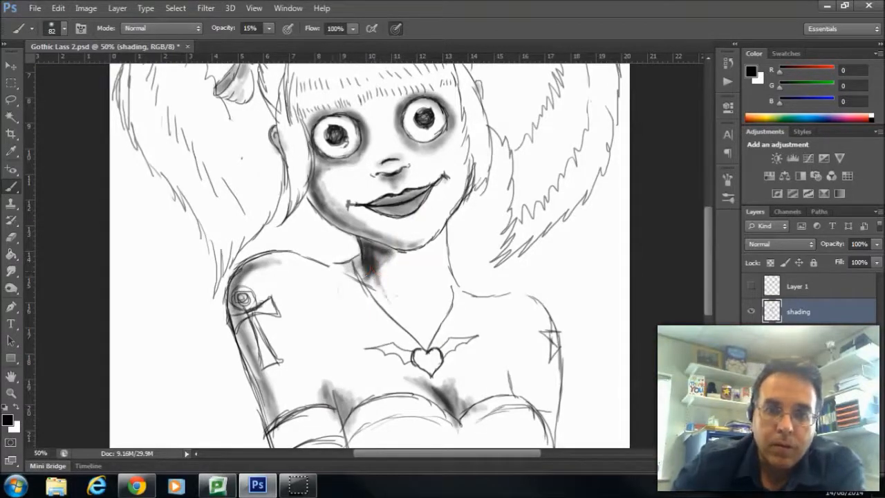
left_click_drag(346, 285, 387, 298)
left_click_drag(446, 304, 462, 302)
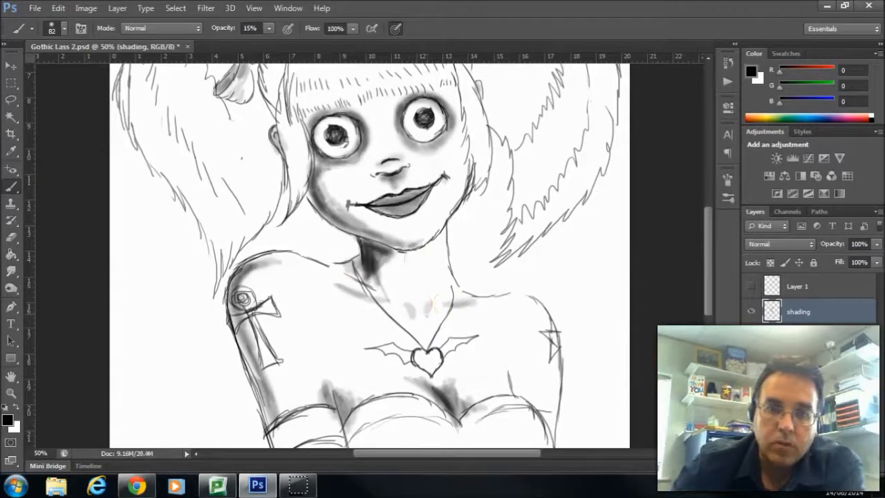
Step: Build up layered shading down the outer side of the glove on the left of the drawing
left_click_drag(711, 230, 710, 274)
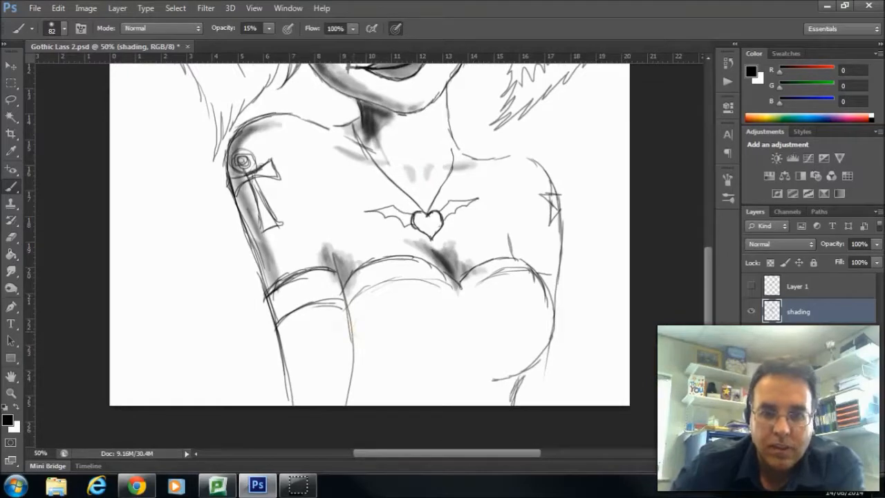
mouse_move(277, 311)
left_mouse_down()
mouse_move(303, 419)
mouse_move(269, 306)
mouse_move(296, 397)
left_mouse_up()
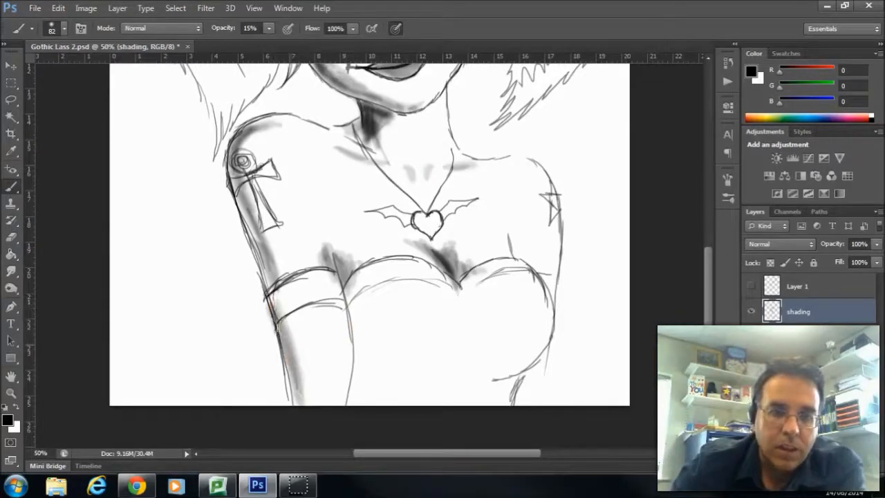
left_click_drag(273, 297, 311, 397)
left_click_drag(275, 297, 303, 402)
left_click_drag(273, 297, 305, 402)
mouse_move(277, 294)
left_mouse_down()
mouse_move(309, 401)
mouse_move(315, 377)
left_mouse_up()
Step: Paint soft curved shadows along the undersides of both bust cups of the bodice
mouse_move(360, 356)
left_mouse_down()
mouse_move(401, 371)
mouse_move(511, 370)
mouse_move(532, 356)
left_mouse_up()
left_click_drag(494, 376, 544, 336)
left_click_drag(411, 356, 437, 355)
mouse_move(484, 293)
left_mouse_down()
mouse_move(434, 297)
mouse_move(433, 314)
left_mouse_up()
left_click_drag(373, 290, 350, 323)
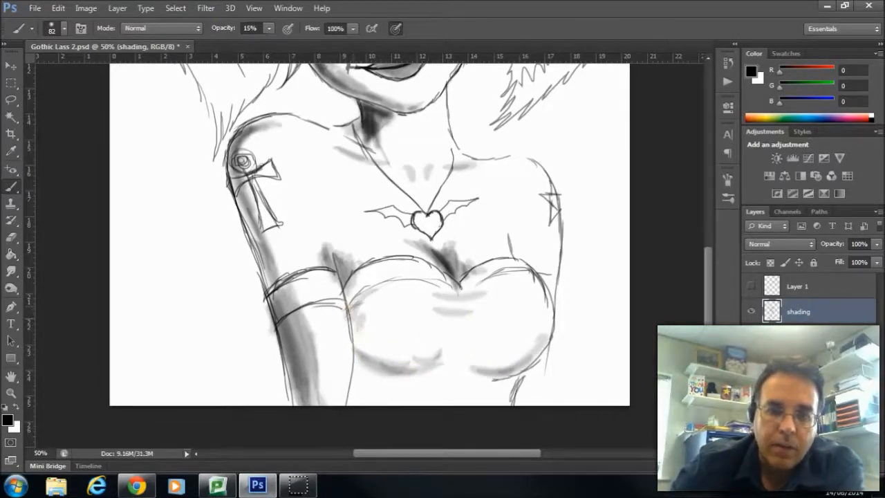
key("ctrl+alt+z")
key("ctrl+alt+z")
key("ctrl+alt+z")
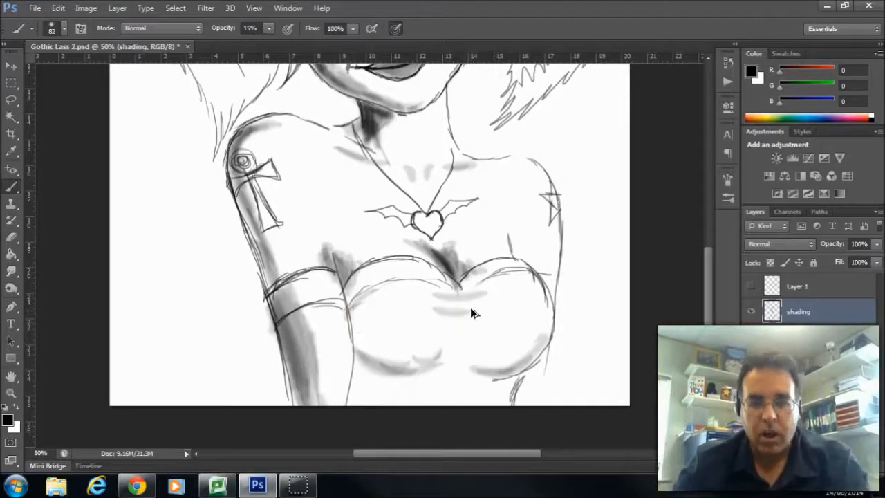
key("ctrl+alt+z")
Step: Shade the bodice edge beside the gloved arm and add soft tone to both armpit creases
mouse_move(346, 306)
left_mouse_down()
mouse_move(346, 287)
mouse_move(355, 399)
left_mouse_up()
mouse_move(356, 357)
left_mouse_down()
mouse_move(357, 410)
mouse_move(354, 379)
left_mouse_up()
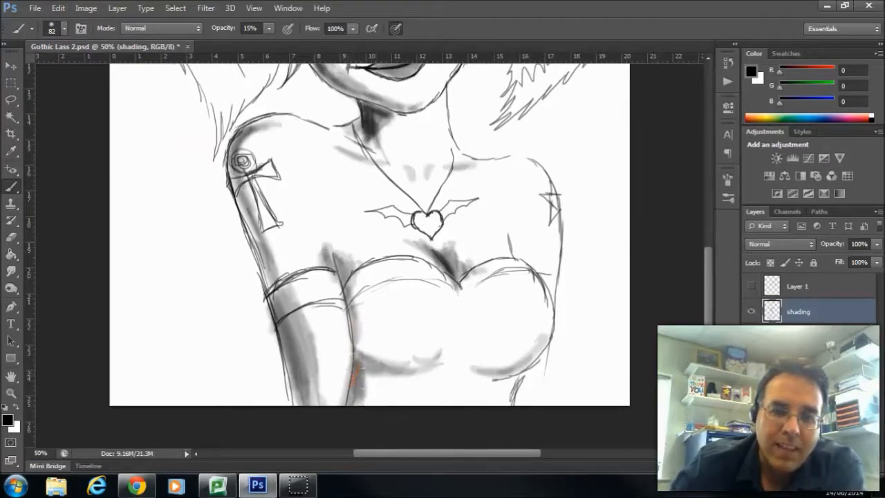
mouse_move(331, 266)
left_mouse_down()
mouse_move(330, 242)
mouse_move(332, 252)
left_mouse_up()
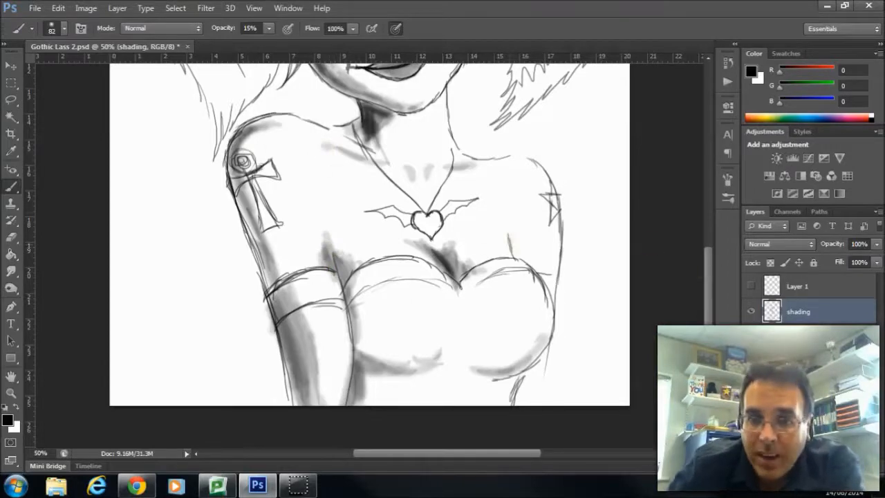
left_click_drag(517, 257, 514, 241)
Step: Shade the hair on the head with bands across the crown and fringe tips and down both side locks
left_click_drag(707, 272, 694, 205)
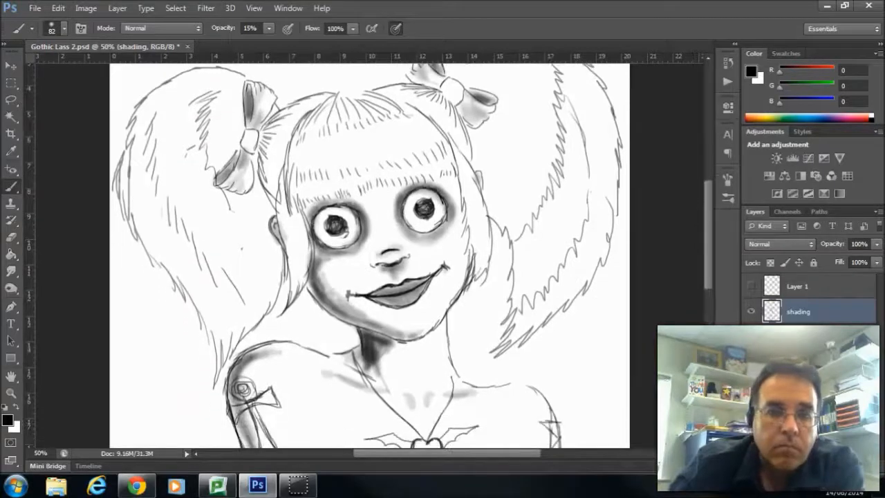
mouse_move(221, 183)
left_mouse_down()
mouse_move(254, 159)
mouse_move(265, 174)
left_mouse_up()
mouse_move(322, 103)
left_mouse_down()
mouse_move(305, 118)
mouse_move(282, 196)
mouse_move(324, 105)
left_mouse_up()
mouse_move(399, 97)
left_mouse_down()
mouse_move(425, 119)
mouse_move(471, 200)
mouse_move(473, 225)
left_mouse_up()
mouse_move(284, 195)
left_mouse_down()
mouse_move(298, 232)
mouse_move(300, 274)
left_mouse_up()
mouse_move(312, 118)
left_mouse_down()
mouse_move(336, 95)
mouse_move(377, 114)
mouse_move(394, 109)
left_mouse_up()
mouse_move(311, 119)
left_mouse_down()
mouse_move(352, 102)
mouse_move(311, 122)
mouse_move(297, 195)
mouse_move(323, 190)
mouse_move(299, 187)
mouse_move(439, 169)
mouse_move(295, 190)
mouse_move(303, 181)
mouse_move(408, 170)
mouse_move(451, 153)
left_mouse_up()
mouse_move(302, 168)
left_mouse_down()
mouse_move(396, 168)
mouse_move(447, 150)
left_mouse_up()
mouse_move(308, 131)
left_mouse_down()
mouse_move(391, 114)
mouse_move(379, 104)
left_mouse_up()
mouse_move(263, 155)
left_mouse_down()
mouse_move(264, 131)
mouse_move(307, 104)
mouse_move(266, 173)
mouse_move(257, 145)
mouse_move(274, 183)
left_mouse_up()
mouse_move(409, 102)
left_mouse_down()
mouse_move(383, 95)
mouse_move(424, 96)
mouse_move(459, 135)
mouse_move(410, 102)
mouse_move(459, 156)
left_mouse_up()
mouse_move(262, 173)
left_mouse_down()
mouse_move(266, 166)
mouse_move(273, 190)
mouse_move(260, 142)
mouse_move(276, 197)
mouse_move(267, 144)
mouse_move(275, 149)
left_mouse_up()
left_click_drag(427, 114, 463, 150)
Step: Shade the pigtail on the left of the drawing behind its bow, beside the face and along its outer edge to the tip
mouse_move(244, 125)
left_mouse_down()
mouse_move(261, 119)
mouse_move(223, 114)
mouse_move(233, 86)
mouse_move(222, 142)
mouse_move(260, 238)
left_mouse_up()
left_click_drag(259, 200, 281, 308)
mouse_move(143, 117)
left_mouse_down()
mouse_move(163, 90)
mouse_move(138, 149)
mouse_move(145, 201)
mouse_move(135, 197)
mouse_move(149, 238)
left_mouse_up()
mouse_move(148, 194)
left_mouse_down()
mouse_move(211, 321)
mouse_move(238, 349)
mouse_move(225, 296)
mouse_move(166, 242)
mouse_move(135, 165)
mouse_move(145, 104)
mouse_move(147, 218)
left_mouse_up()
mouse_move(134, 131)
left_mouse_down()
mouse_move(160, 211)
mouse_move(204, 280)
mouse_move(231, 356)
left_mouse_up()
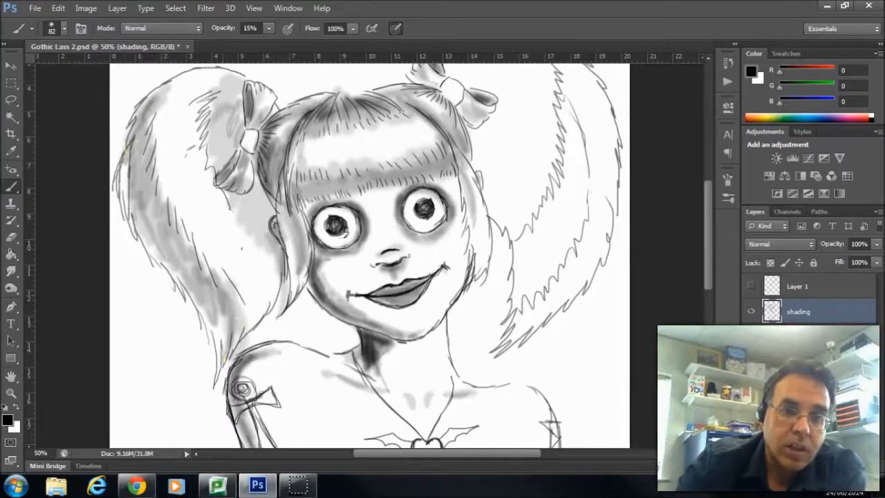
Step: Shade the pigtail on the right of the drawing along its outer edge and tip and across the inner area behind the bow
mouse_move(525, 331)
left_mouse_down()
mouse_move(522, 310)
mouse_move(591, 251)
left_mouse_up()
scroll(706, 218, "up", 3)
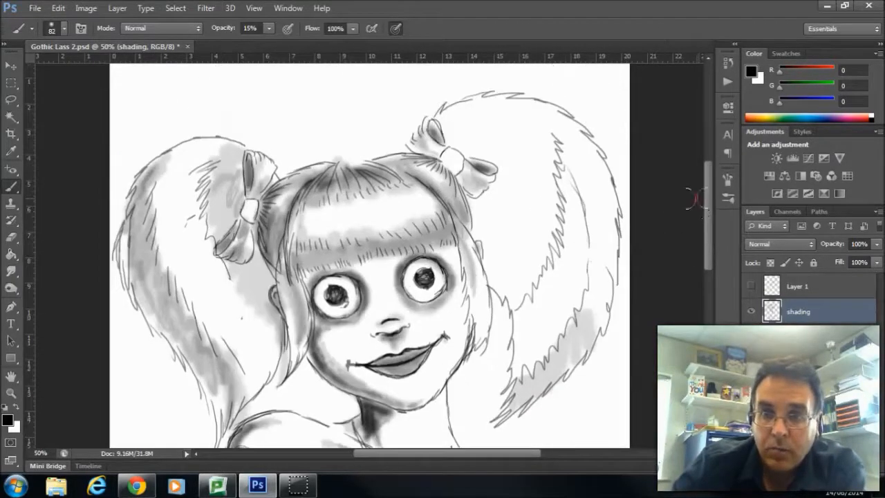
mouse_move(563, 135)
left_mouse_down()
mouse_move(601, 204)
mouse_move(572, 159)
mouse_move(608, 273)
mouse_move(584, 323)
left_mouse_up()
mouse_move(459, 116)
left_mouse_down()
mouse_move(446, 130)
mouse_move(482, 155)
left_mouse_up()
mouse_move(434, 125)
left_mouse_down()
mouse_move(484, 208)
mouse_move(484, 262)
mouse_move(505, 291)
mouse_move(457, 121)
mouse_move(511, 102)
mouse_move(491, 134)
mouse_move(453, 123)
mouse_move(511, 181)
mouse_move(536, 162)
mouse_move(553, 176)
mouse_move(532, 153)
left_mouse_up()
mouse_move(534, 173)
left_mouse_down()
mouse_move(509, 188)
mouse_move(495, 188)
mouse_move(522, 174)
left_mouse_up()
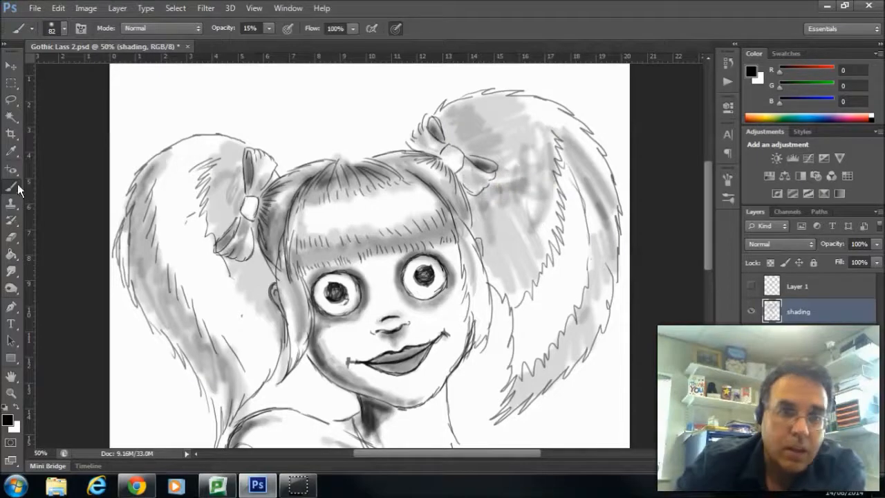
Step: Switch to the Smudge tool and set its brush size to 74
left_click(18, 271)
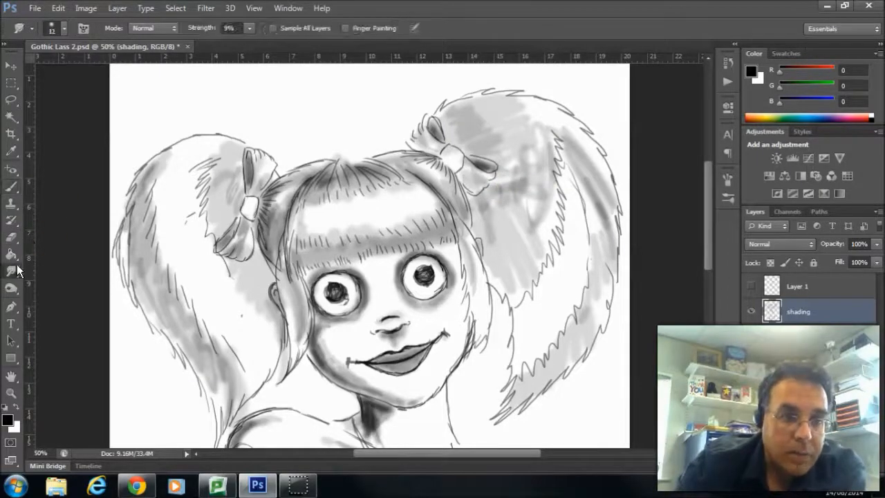
left_click(61, 29)
key("Return")
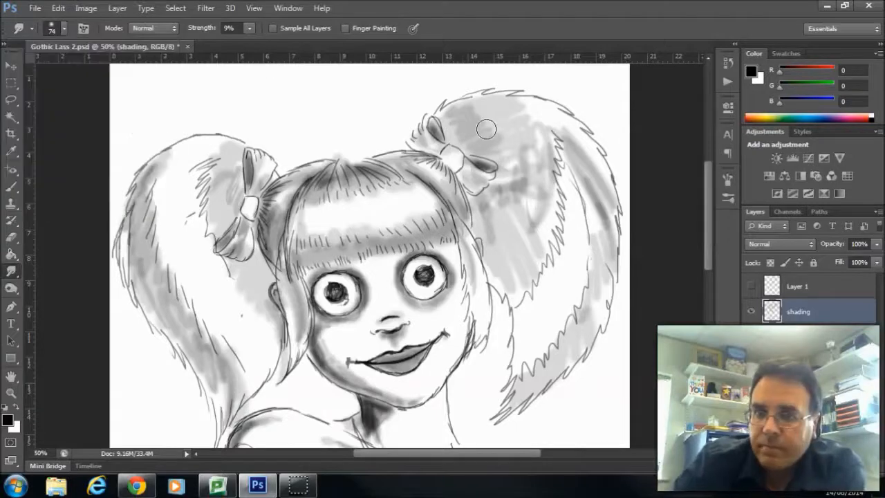
Step: Set the Smudge tool's brush size to 116 px and blend the inner shading of the pigtail on the right of the drawing
left_click(65, 29)
left_click_drag(68, 69, 87, 72)
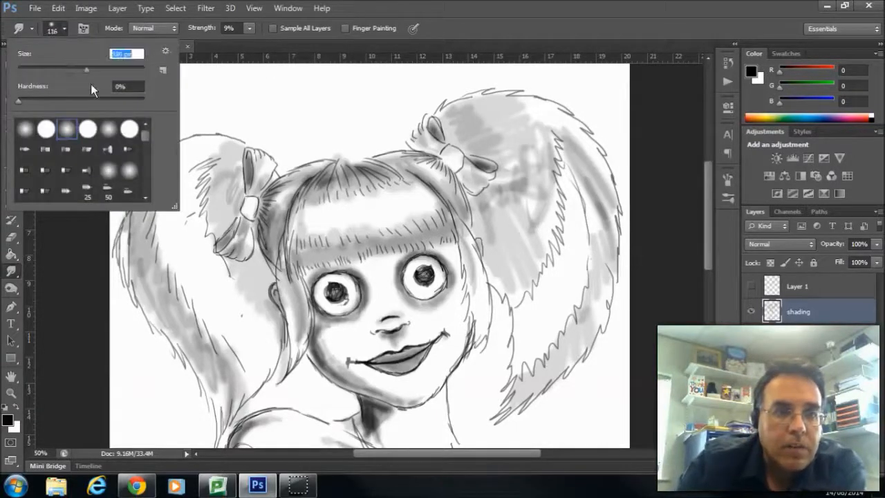
key("Return")
left_click(17, 276)
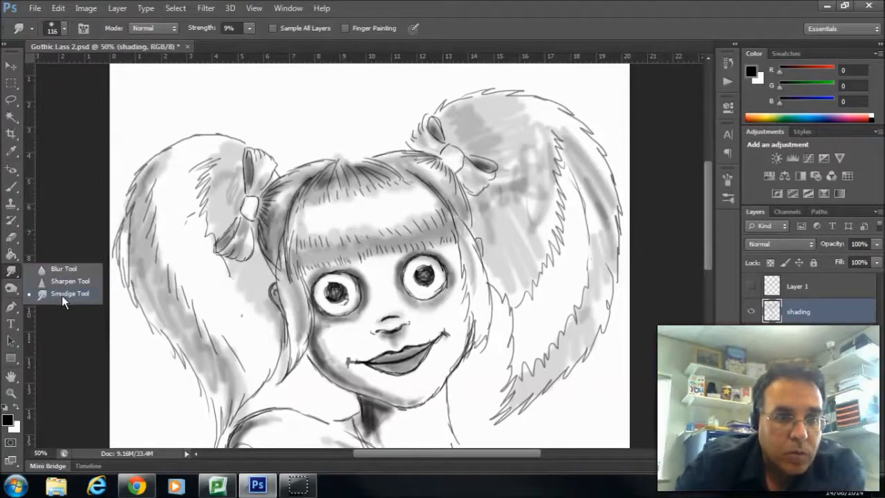
left_click(62, 295)
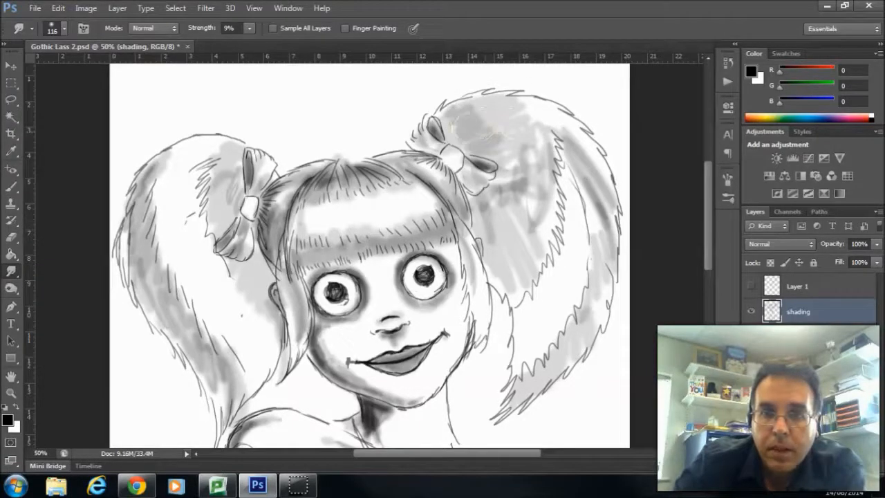
left_click(421, 43)
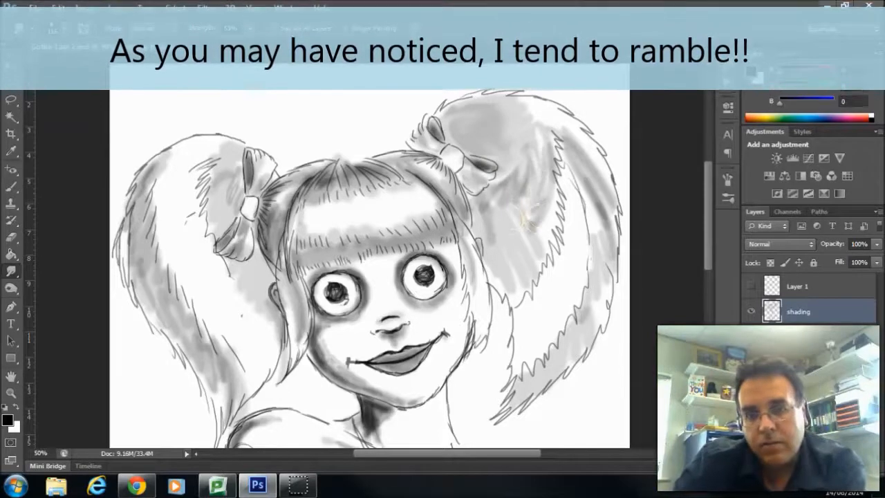
Step: Raise the Smudge strength to 23% and the brush size to 391 px, and smudge beside the bow on the right of the drawing
left_click(250, 28)
left_click_drag(250, 43, 229, 45)
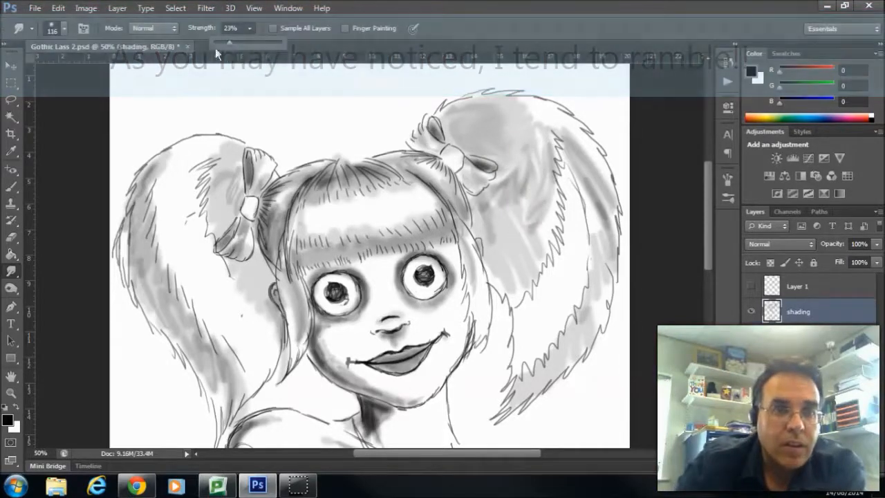
left_click(63, 33)
left_click(64, 32)
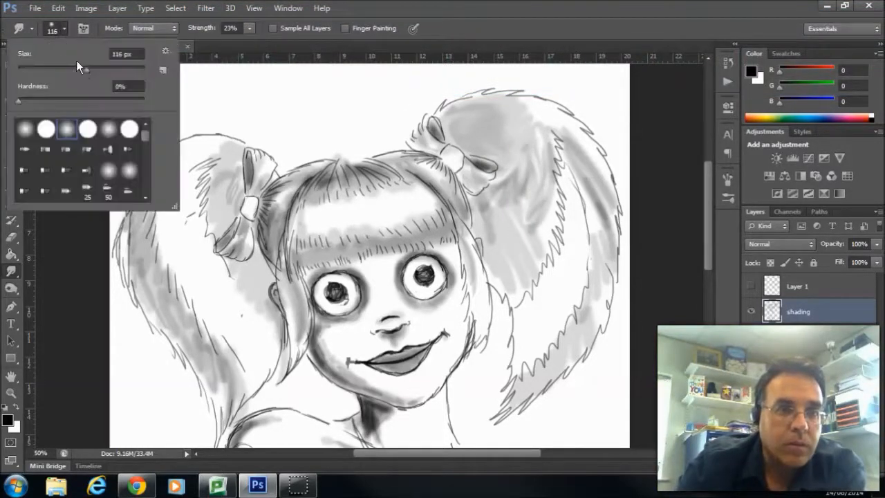
left_click_drag(110, 70, 125, 74)
left_click(518, 177)
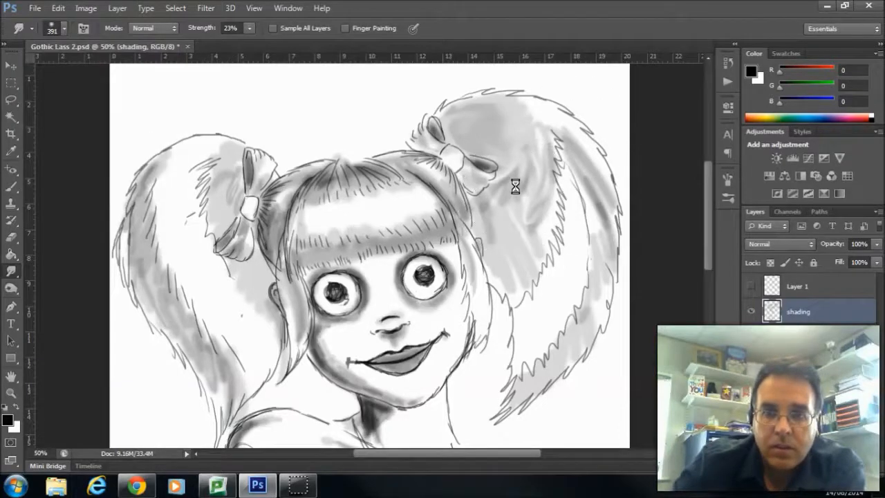
mouse_move(515, 187)
left_mouse_down()
mouse_move(523, 167)
mouse_move(517, 195)
left_mouse_up()
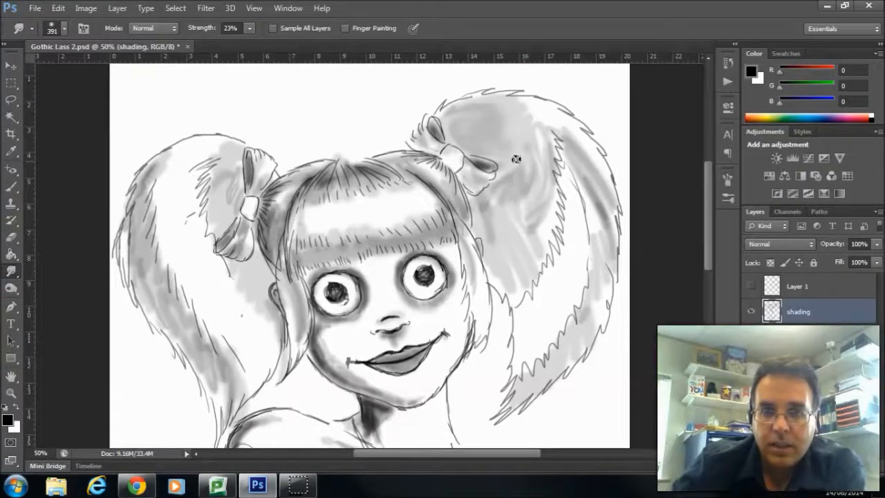
Step: Reduce the Smudge brush size to 71 px and smudge the middle of the pigtail on the right of the drawing
left_click(64, 30)
left_click_drag(533, 151, 532, 158)
left_click(64, 30)
left_click(61, 67)
key("BackSpace")
key("Return")
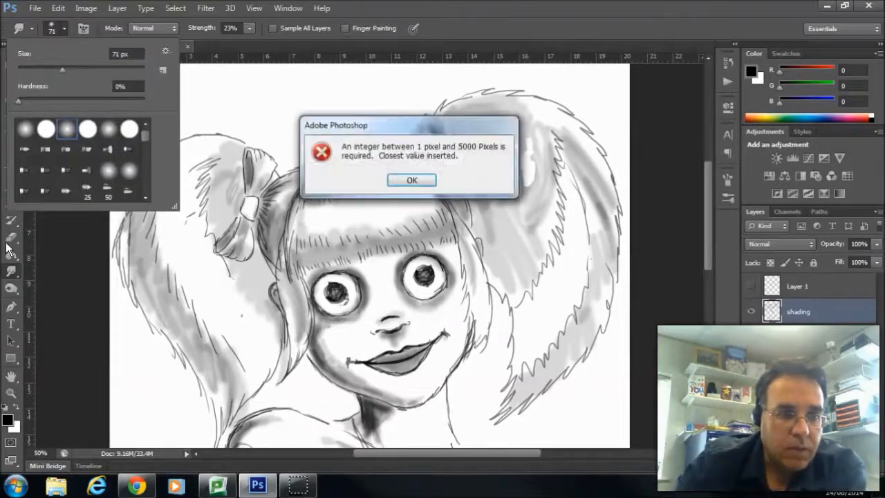
left_click(414, 181)
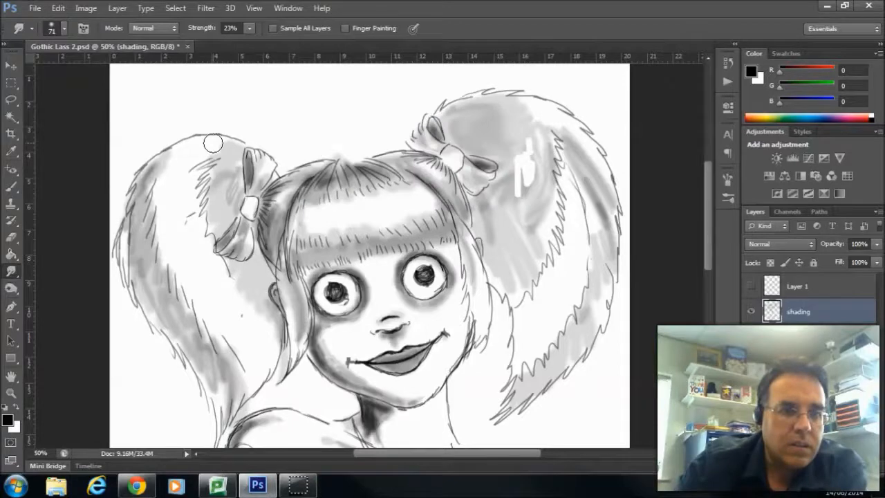
Step: Erase the inner and upper outer shading of the pigtail on the right of the drawing with an 85 px Eraser
left_click(12, 237)
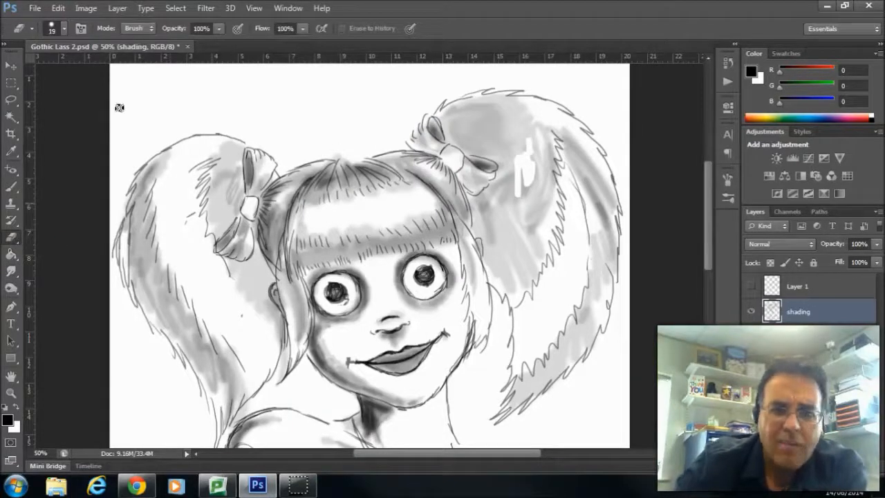
left_click(63, 30)
left_click(72, 70)
mouse_move(512, 123)
left_mouse_down()
mouse_move(459, 131)
mouse_move(474, 105)
mouse_move(519, 121)
mouse_move(553, 187)
mouse_move(533, 284)
mouse_move(494, 266)
mouse_move(478, 215)
mouse_move(512, 207)
left_mouse_up()
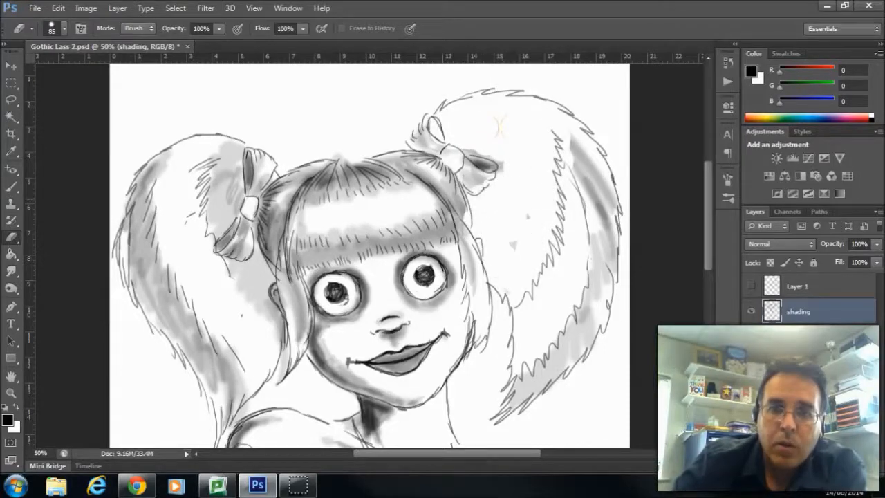
left_click_drag(498, 127, 592, 173)
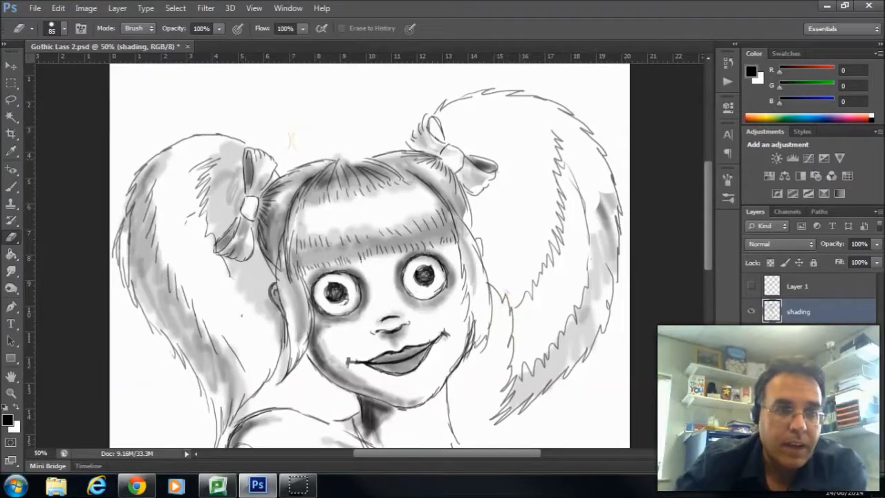
Step: Reshade the pigtail on the right of the drawing with the 15% opacity Brush and darken the other pigtail's outer edge down to its tip
left_click(11, 187)
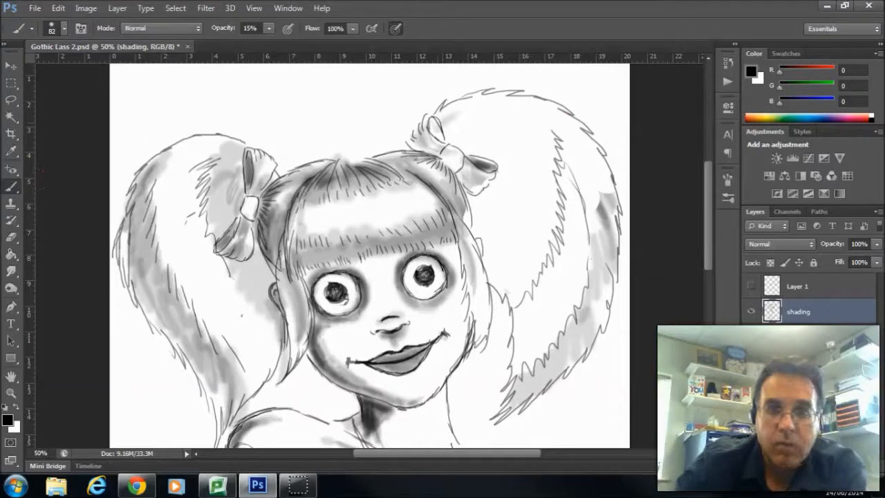
left_click_drag(446, 115, 510, 97)
mouse_move(446, 119)
left_mouse_down()
mouse_move(537, 141)
mouse_move(547, 155)
mouse_move(526, 169)
mouse_move(537, 176)
mouse_move(513, 197)
mouse_move(524, 222)
mouse_move(507, 229)
mouse_move(509, 261)
mouse_move(486, 253)
mouse_move(481, 261)
mouse_move(475, 201)
left_mouse_up()
mouse_move(456, 128)
left_mouse_down()
mouse_move(477, 135)
mouse_move(453, 130)
left_mouse_up()
mouse_move(493, 173)
left_mouse_down()
mouse_move(483, 225)
mouse_move(499, 269)
mouse_move(522, 242)
mouse_move(528, 176)
mouse_move(501, 128)
mouse_move(512, 200)
mouse_move(453, 133)
mouse_move(516, 111)
mouse_move(591, 201)
mouse_move(596, 193)
left_mouse_up()
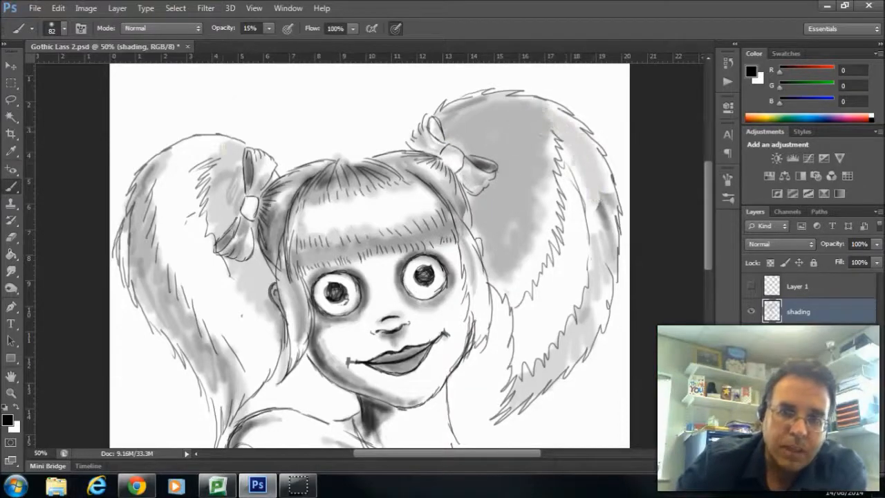
mouse_move(151, 173)
left_mouse_down()
mouse_move(156, 207)
mouse_move(131, 269)
mouse_move(128, 221)
mouse_move(138, 267)
mouse_move(229, 414)
left_mouse_up()
Step: Darken the shading around both eye sockets, especially beside the nose bridge and along the upper lids
left_click_drag(709, 165, 713, 200)
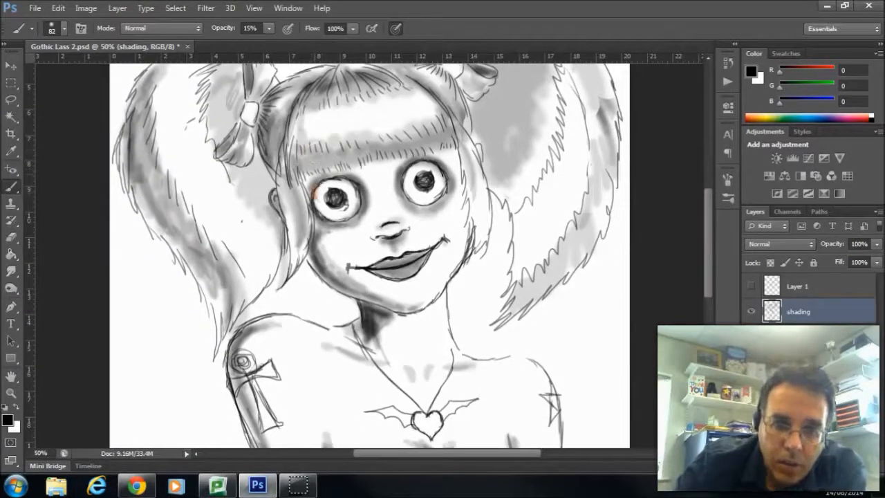
left_click_drag(361, 188, 365, 211)
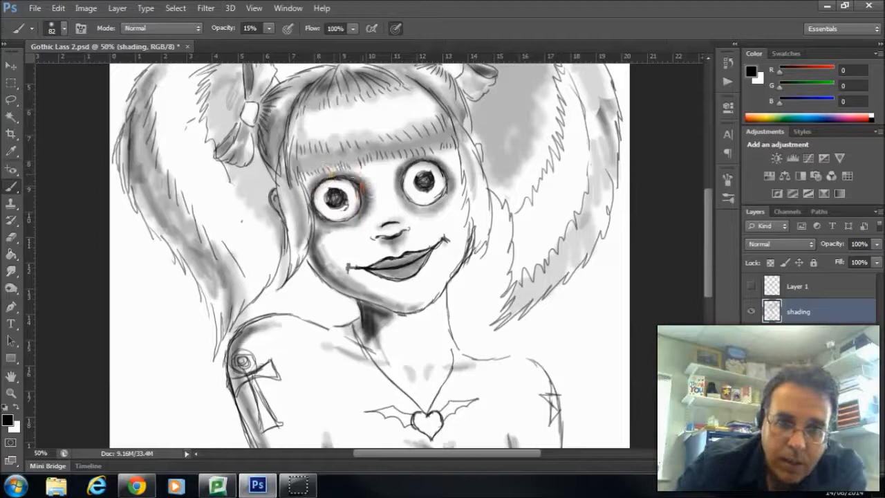
left_click_drag(408, 164, 403, 201)
mouse_move(423, 156)
left_mouse_down()
mouse_move(448, 178)
mouse_move(404, 188)
left_mouse_up()
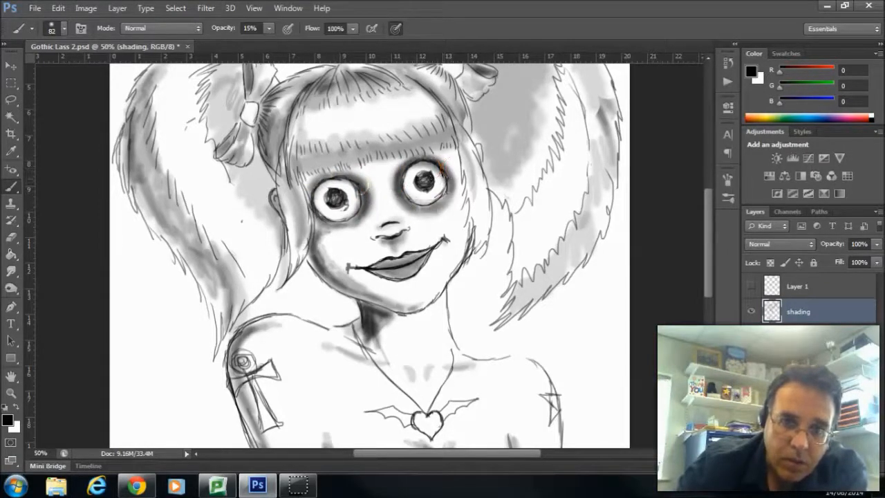
left_click_drag(314, 183, 332, 169)
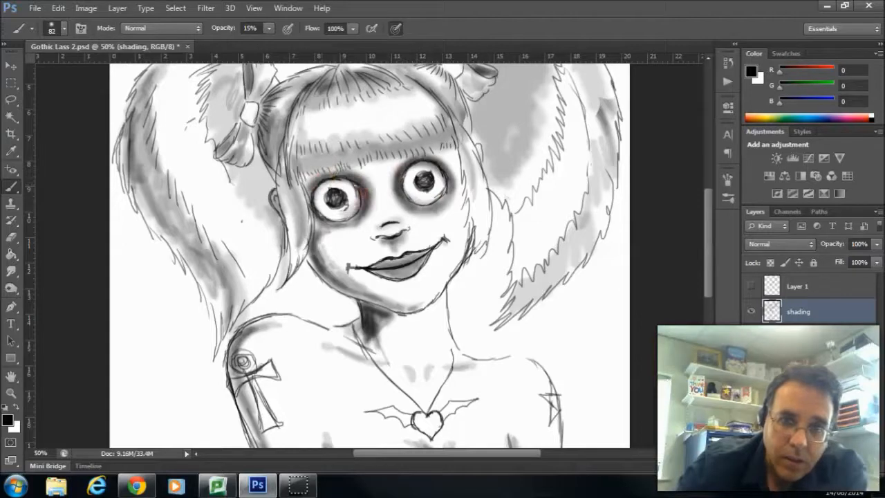
Step: Deepen the shadow along the cheek and jaw on the left of the face and beside the nose
mouse_move(311, 235)
left_mouse_down()
mouse_move(326, 270)
mouse_move(345, 280)
left_mouse_up()
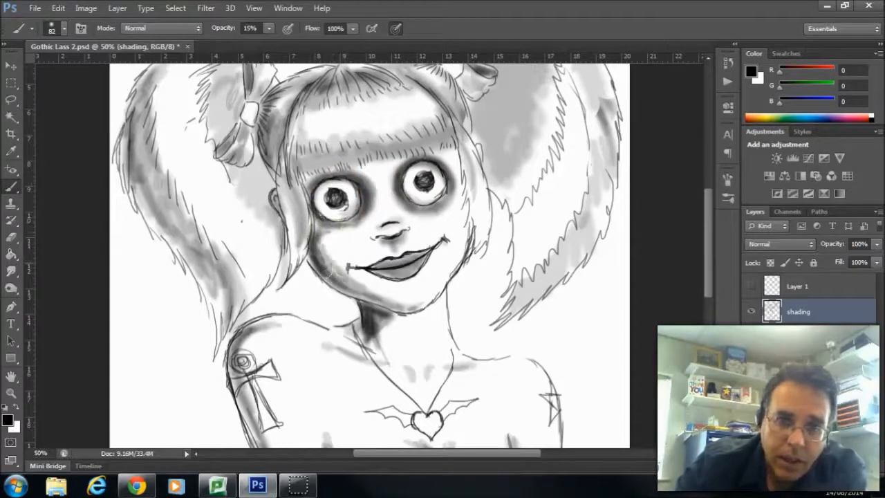
mouse_move(317, 242)
left_mouse_down()
mouse_move(374, 294)
mouse_move(316, 245)
mouse_move(323, 267)
left_mouse_up()
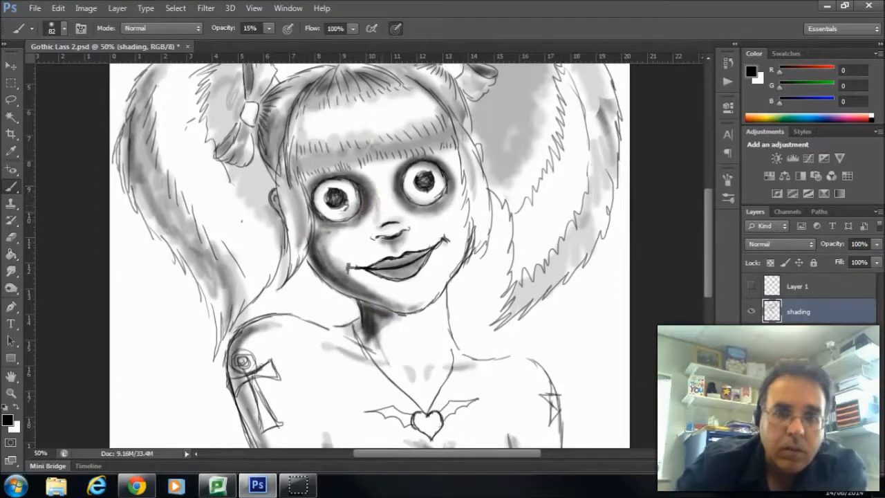
mouse_move(373, 211)
left_mouse_down()
mouse_move(363, 188)
mouse_move(380, 238)
left_mouse_up()
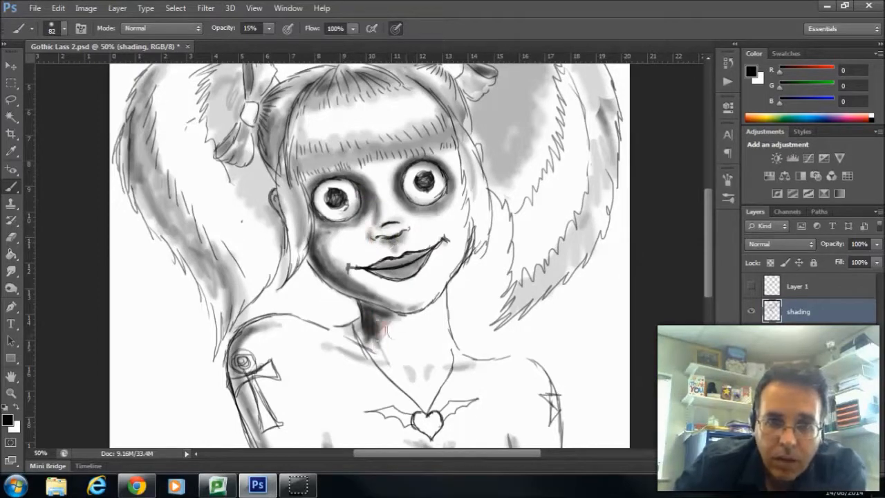
Step: Set the Brush to size 154 and 9% opacity, and softly shade the tattooed arm with the ankh and the shadowed cheek
left_click_drag(712, 207, 708, 232)
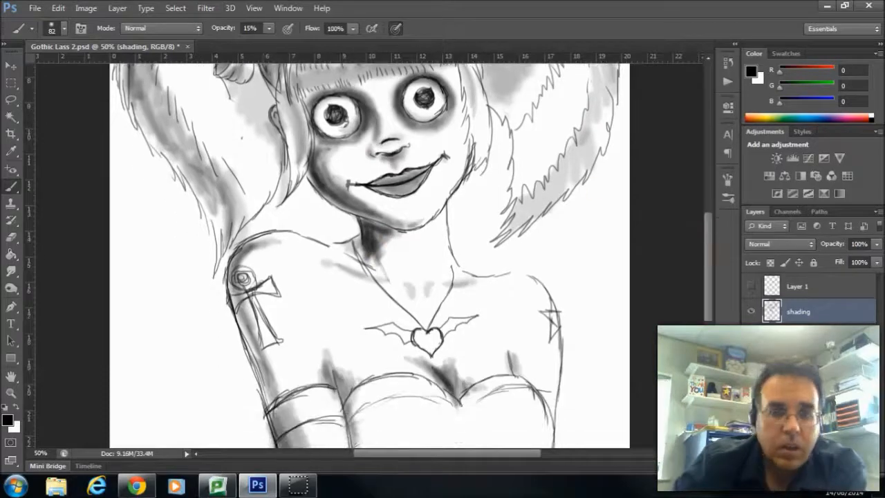
left_click(62, 31)
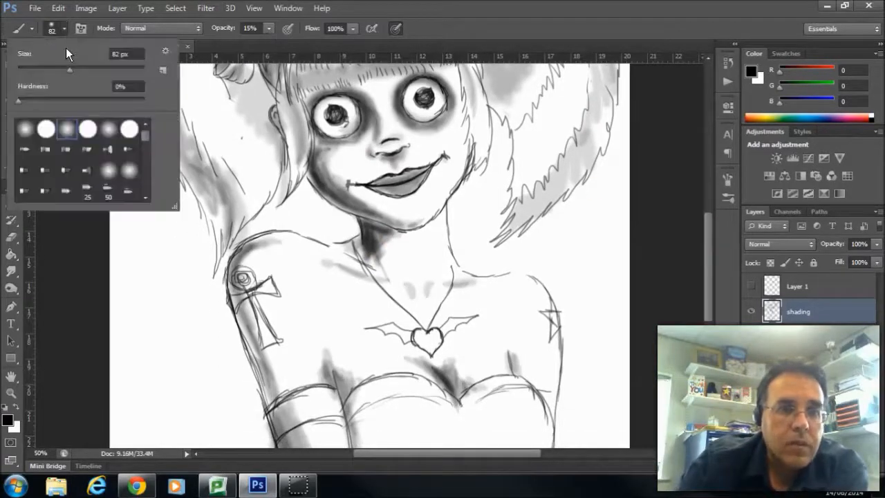
left_click(270, 28)
mouse_move(250, 261)
left_mouse_down()
mouse_move(267, 325)
mouse_move(238, 273)
mouse_move(270, 245)
mouse_move(275, 339)
left_mouse_up()
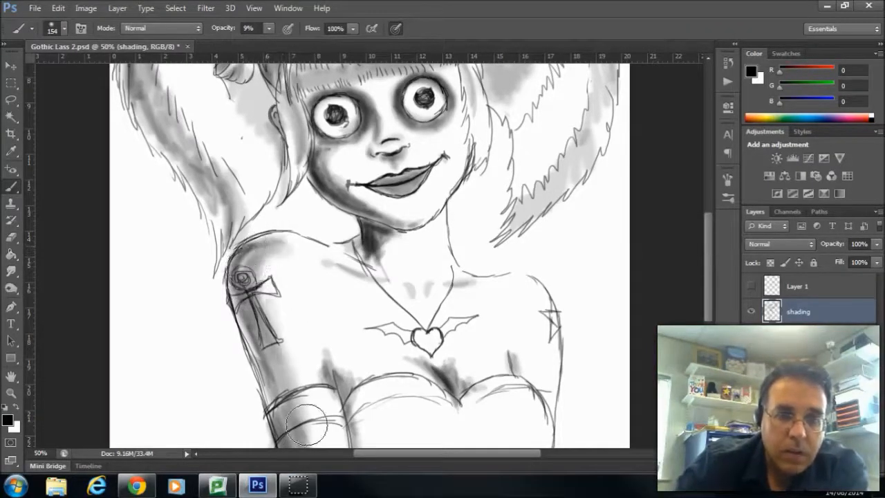
left_click_drag(335, 163, 343, 175)
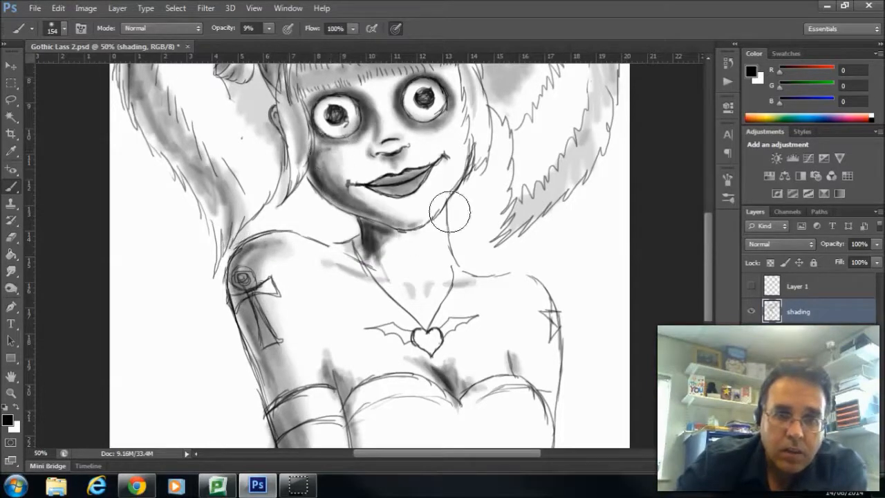
Step: Softly shade the cleavage, both armpit creases, the shoulder and arm with the star tattoo, and the neck
mouse_move(425, 359)
left_mouse_down()
mouse_move(450, 381)
mouse_move(450, 400)
mouse_move(459, 400)
mouse_move(466, 379)
left_mouse_up()
mouse_move(348, 396)
left_mouse_down()
mouse_move(320, 341)
mouse_move(346, 402)
mouse_move(319, 333)
mouse_move(334, 408)
left_mouse_up()
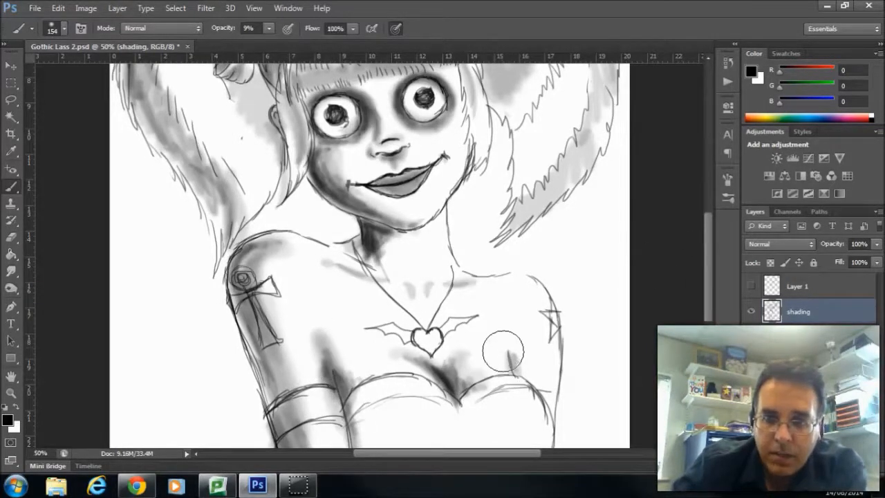
left_click_drag(517, 381, 509, 348)
mouse_move(530, 289)
left_mouse_down()
mouse_move(554, 327)
mouse_move(523, 290)
mouse_move(540, 315)
mouse_move(556, 394)
mouse_move(550, 340)
mouse_move(536, 418)
left_mouse_up()
left_click_drag(495, 274, 531, 289)
mouse_move(394, 242)
left_mouse_down()
mouse_move(377, 261)
mouse_move(385, 237)
mouse_move(414, 294)
left_mouse_up()
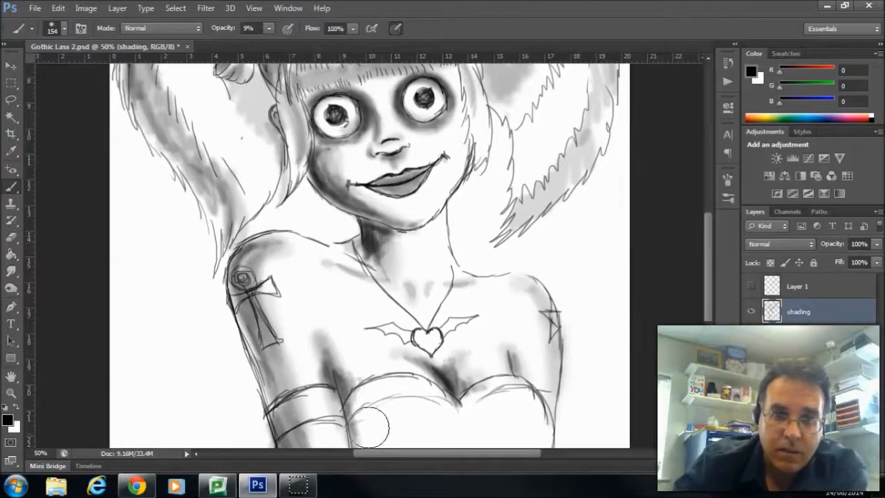
Step: Shade beneath the bust and along the bodice's side, and darken the arm with the ankh tattoo
scroll(707, 236, "down", 5)
mouse_move(385, 343)
left_mouse_down()
mouse_move(360, 312)
mouse_move(369, 332)
mouse_move(403, 351)
mouse_move(365, 356)
mouse_move(378, 350)
mouse_move(339, 231)
mouse_move(365, 332)
mouse_move(383, 348)
mouse_move(344, 309)
mouse_move(406, 336)
mouse_move(368, 350)
mouse_move(463, 335)
mouse_move(487, 349)
mouse_move(473, 355)
mouse_move(508, 365)
mouse_move(480, 362)
left_mouse_up()
left_click_drag(368, 372, 337, 273)
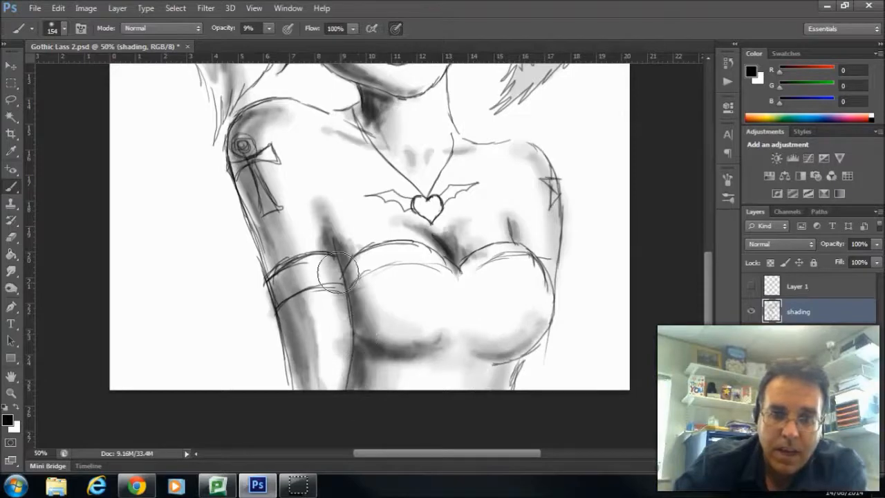
left_click_drag(707, 286, 701, 255)
mouse_move(277, 256)
left_mouse_down()
mouse_move(238, 238)
mouse_move(246, 242)
mouse_move(266, 216)
mouse_move(257, 294)
mouse_move(273, 353)
mouse_move(238, 270)
mouse_move(292, 437)
left_mouse_up()
Step: Softly darken the hair locks on both sides of the face and the bow and outer edge of the pigtail on the left of the drawing
left_click_drag(710, 232, 700, 199)
left_click_drag(297, 134, 292, 277)
left_click_drag(453, 169, 475, 256)
mouse_move(256, 160)
left_mouse_down()
mouse_move(253, 128)
mouse_move(264, 122)
mouse_move(264, 211)
left_mouse_up()
mouse_move(170, 229)
left_mouse_down()
mouse_move(173, 269)
mouse_move(214, 352)
mouse_move(157, 262)
mouse_move(188, 309)
left_mouse_up()
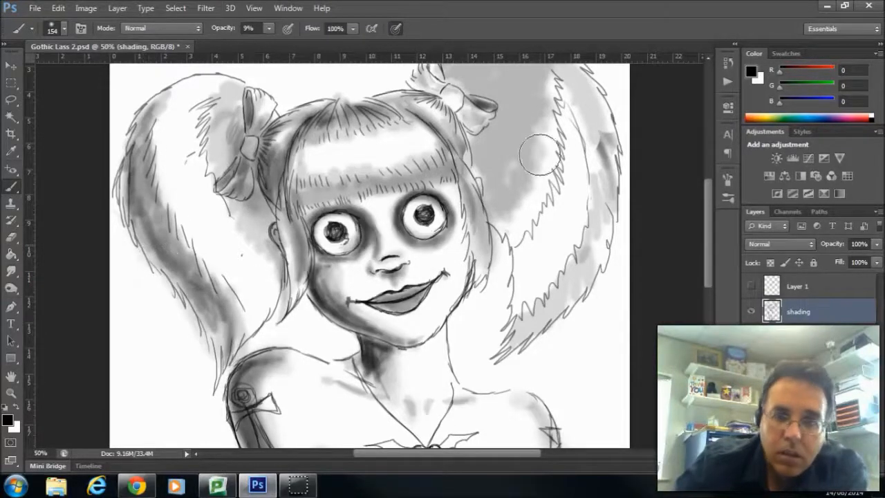
Step: Smooth the inner shading of the pigtail on the right of the drawing and darken the crown and the side lock opposite it
left_click_drag(524, 125, 520, 200)
left_click_drag(710, 194, 711, 177)
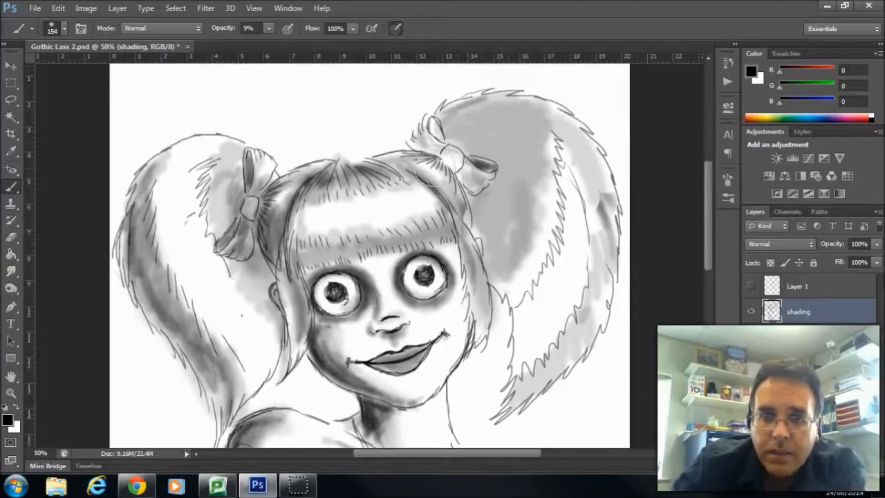
mouse_move(435, 168)
left_mouse_down()
mouse_move(498, 207)
mouse_move(456, 173)
mouse_move(498, 229)
mouse_move(461, 125)
mouse_move(500, 171)
mouse_move(437, 151)
mouse_move(448, 191)
left_mouse_up()
mouse_move(266, 225)
left_mouse_down()
mouse_move(290, 181)
mouse_move(283, 208)
mouse_move(429, 156)
mouse_move(422, 159)
left_mouse_up()
mouse_move(306, 197)
left_mouse_down()
mouse_move(373, 172)
mouse_move(311, 266)
mouse_move(282, 266)
mouse_move(294, 335)
mouse_move(289, 319)
left_mouse_up()
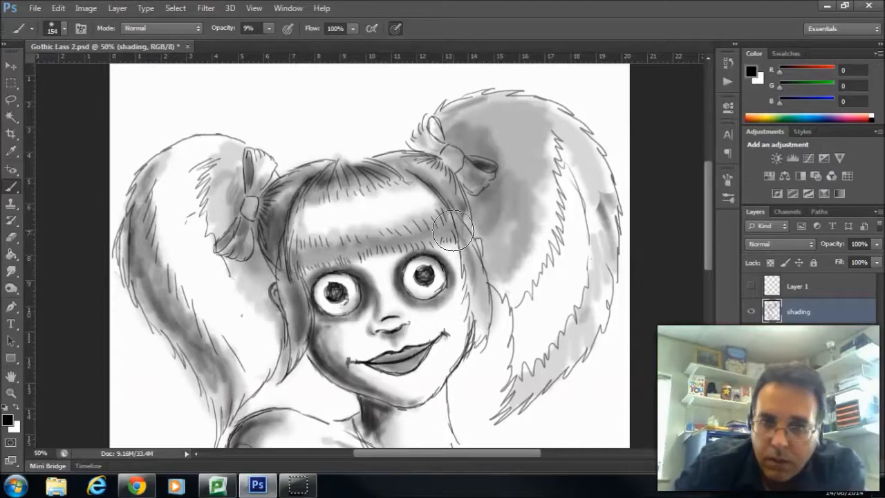
Step: Darken the side lock on the right of the face and deepen both pigtails behind their bows and along the left pigtail's edge
left_click_drag(452, 231, 468, 292)
left_click_drag(456, 248, 474, 325)
mouse_move(517, 296)
left_mouse_down()
mouse_move(458, 123)
mouse_move(501, 193)
mouse_move(471, 208)
mouse_move(477, 159)
left_mouse_up()
mouse_move(228, 221)
left_mouse_down()
mouse_move(241, 208)
mouse_move(232, 231)
mouse_move(242, 190)
mouse_move(228, 166)
mouse_move(187, 152)
mouse_move(142, 197)
mouse_move(181, 420)
left_mouse_up()
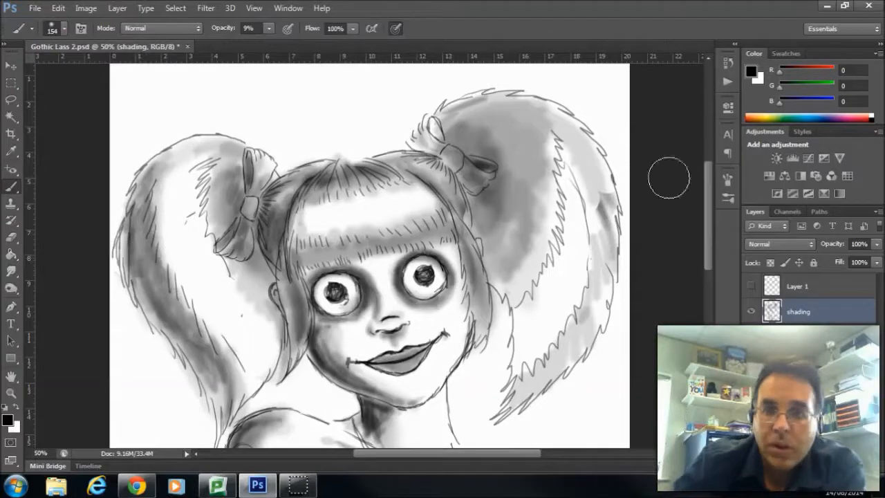
Step: Build up the soft shadows on the bodice's upper edge, cleavage, armpit creases and the arm with the ankh tattoo
left_click_drag(706, 179, 712, 219)
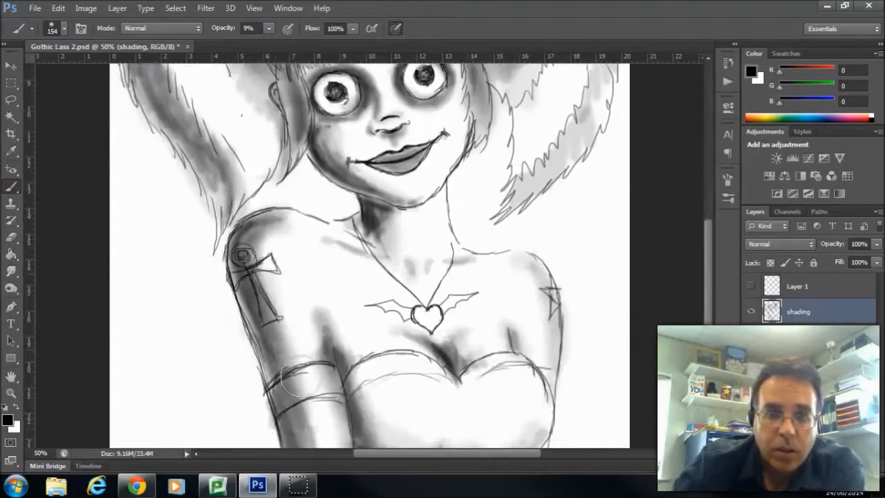
mouse_move(358, 387)
left_mouse_down()
mouse_move(421, 362)
mouse_move(345, 380)
mouse_move(360, 396)
mouse_move(427, 391)
mouse_move(363, 402)
left_mouse_up()
mouse_move(471, 362)
left_mouse_down()
mouse_move(447, 341)
mouse_move(437, 375)
mouse_move(425, 352)
mouse_move(330, 373)
mouse_move(345, 304)
mouse_move(351, 390)
left_mouse_up()
mouse_move(509, 363)
left_mouse_down()
mouse_move(506, 325)
mouse_move(508, 366)
mouse_move(509, 347)
left_mouse_up()
mouse_move(352, 365)
left_mouse_down()
mouse_move(351, 340)
mouse_move(326, 346)
mouse_move(316, 310)
left_mouse_up()
mouse_move(275, 237)
left_mouse_down()
mouse_move(277, 228)
mouse_move(266, 275)
mouse_move(306, 373)
left_mouse_up()
left_click_drag(708, 242, 707, 194)
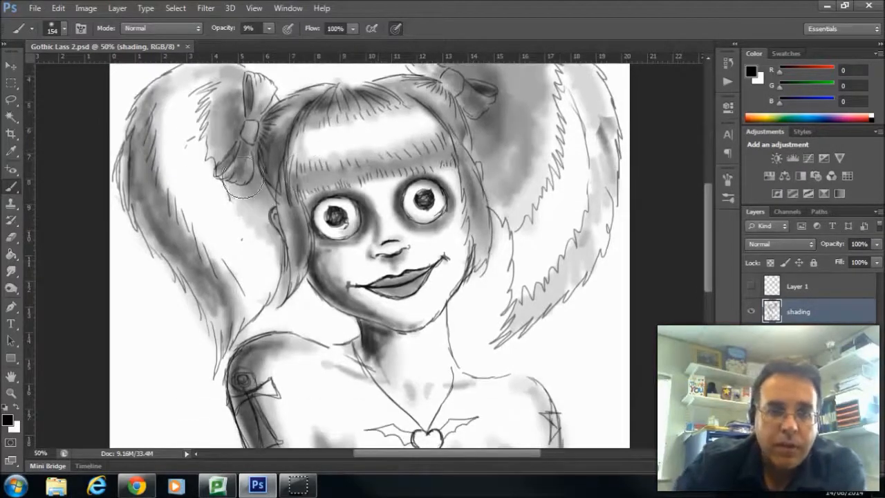
Step: Softly deepen the shading between the mouth and the chin's lower edge on the face
mouse_move(417, 254)
left_mouse_down()
mouse_move(408, 294)
mouse_move(359, 308)
mouse_move(427, 324)
mouse_move(394, 322)
mouse_move(425, 317)
left_mouse_up()
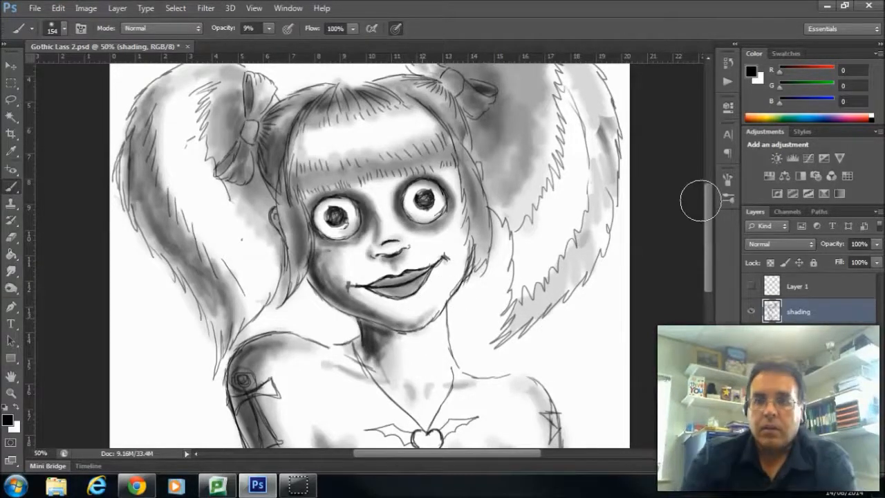
left_click_drag(708, 211, 719, 241)
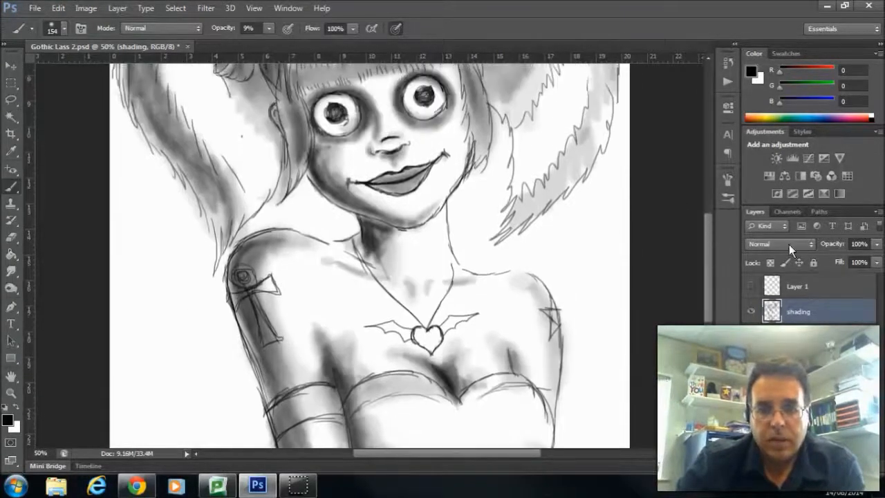
key("ctrl+minus")
key("ctrl+minus")
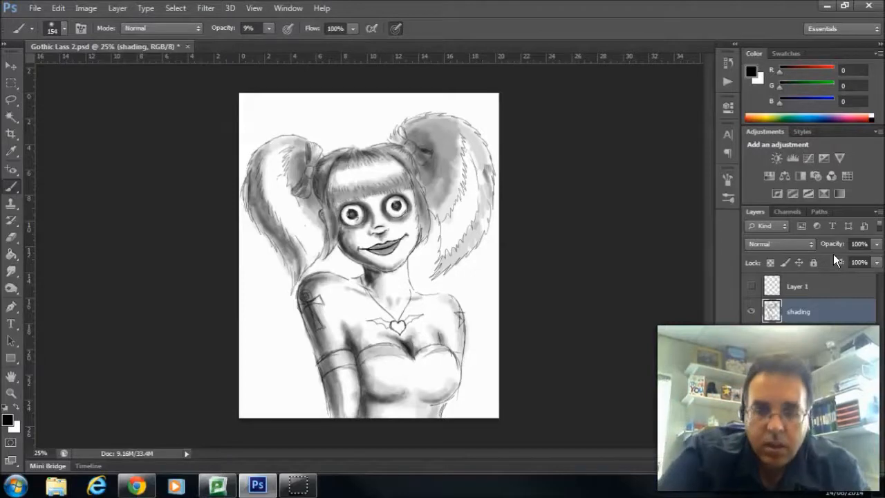
Step: Shade the whites and irises of both eyes in soft grey with a 53 px brush at 9% opacity
key("ctrl+plus")
key("ctrl+plus")
key("ctrl+plus")
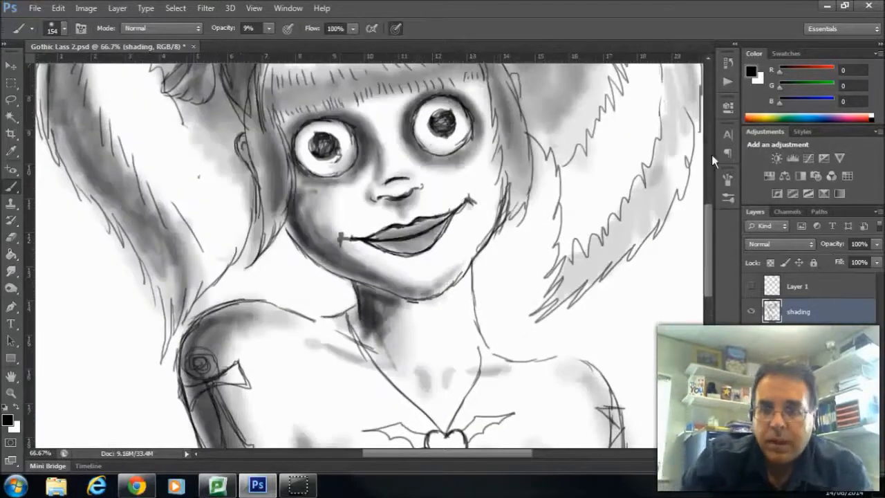
left_click_drag(712, 236, 710, 194)
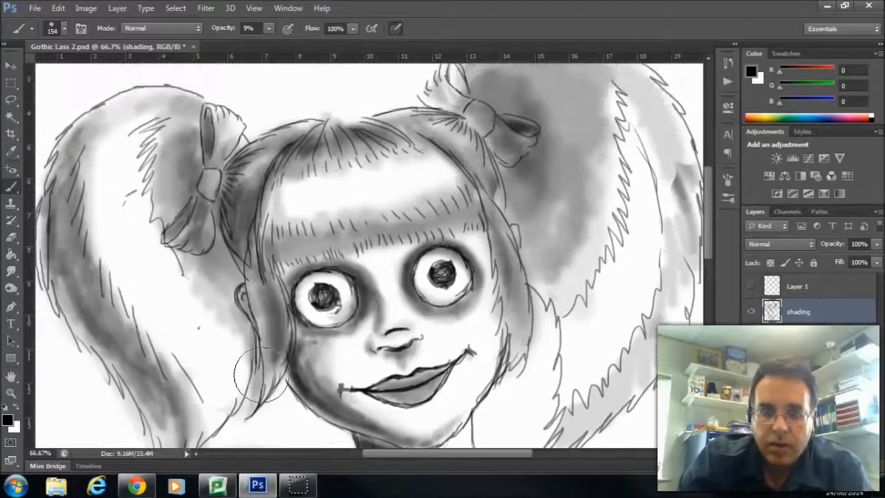
left_click(65, 29)
left_click(49, 67)
left_click(312, 299)
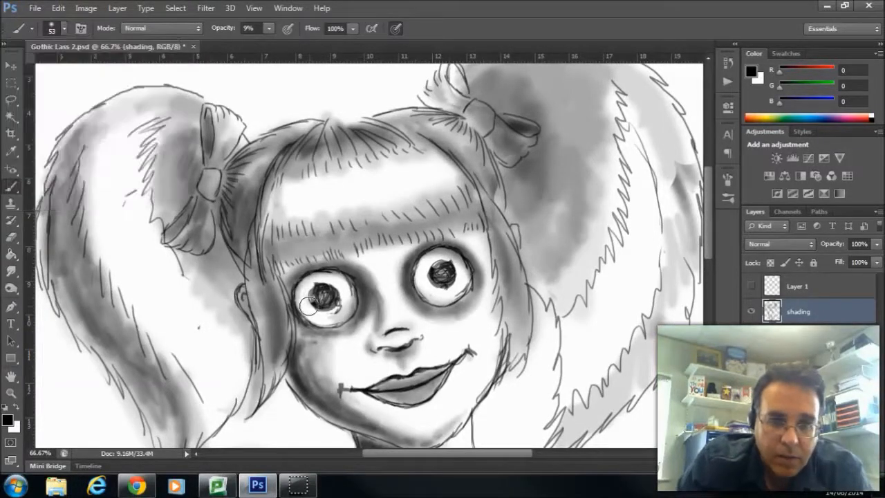
mouse_move(306, 294)
left_mouse_down()
mouse_move(319, 304)
mouse_move(313, 310)
mouse_move(307, 289)
mouse_move(325, 298)
mouse_move(313, 283)
mouse_move(330, 305)
mouse_move(313, 301)
mouse_move(316, 309)
left_mouse_up()
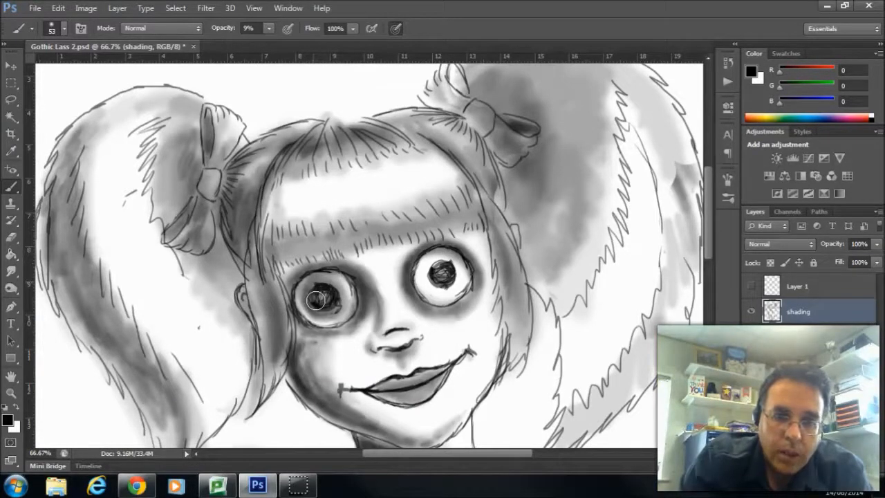
mouse_move(424, 259)
left_mouse_down()
mouse_move(445, 258)
mouse_move(434, 277)
mouse_move(443, 282)
mouse_move(447, 273)
mouse_move(440, 287)
mouse_move(452, 292)
mouse_move(432, 288)
mouse_move(449, 260)
mouse_move(433, 283)
left_mouse_up()
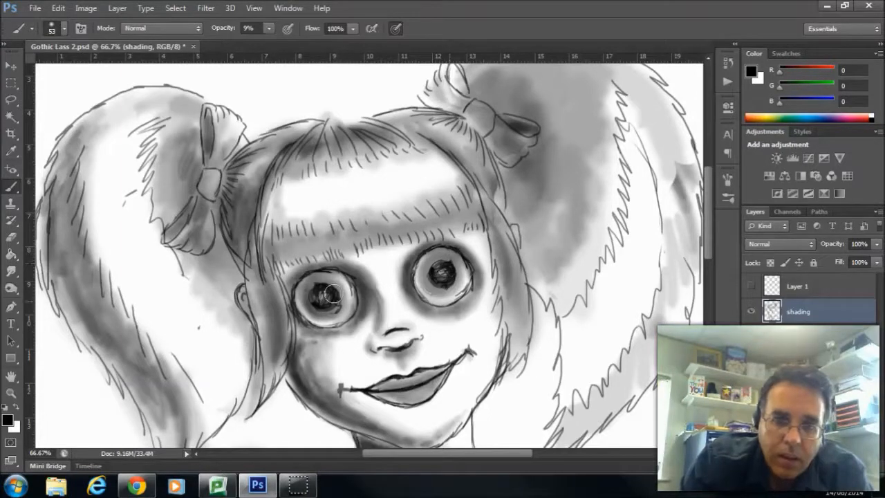
left_click_drag(313, 304, 333, 293)
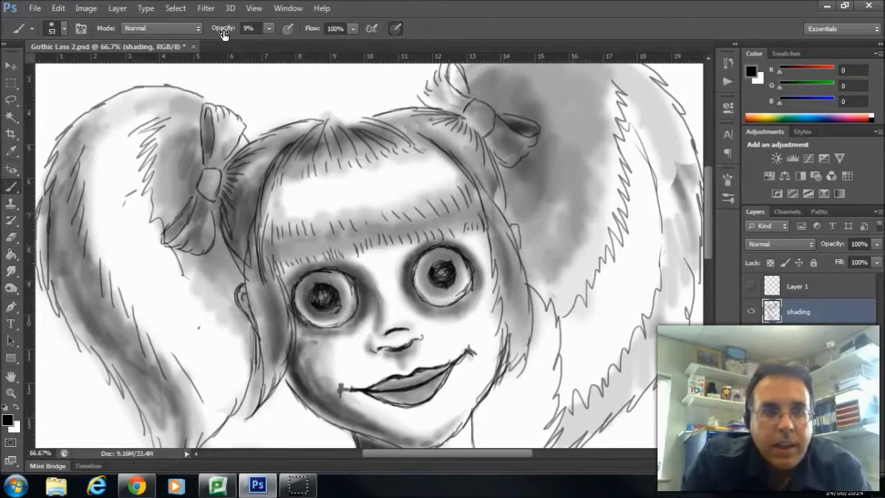
Step: Dab two near-white (fefefe) highlights onto each pupil with an 8 px brush at 88% opacity
left_click(63, 29)
left_click_drag(43, 69, 22, 69)
left_click(269, 28)
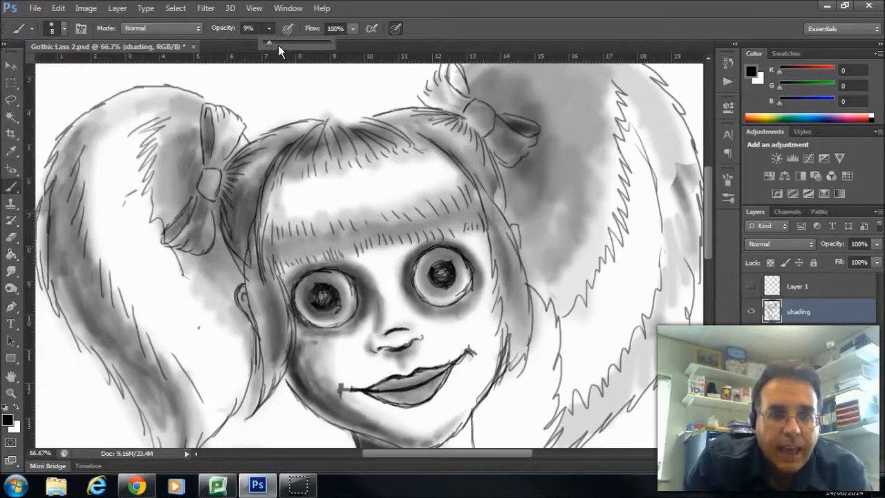
left_click_drag(269, 42, 321, 43)
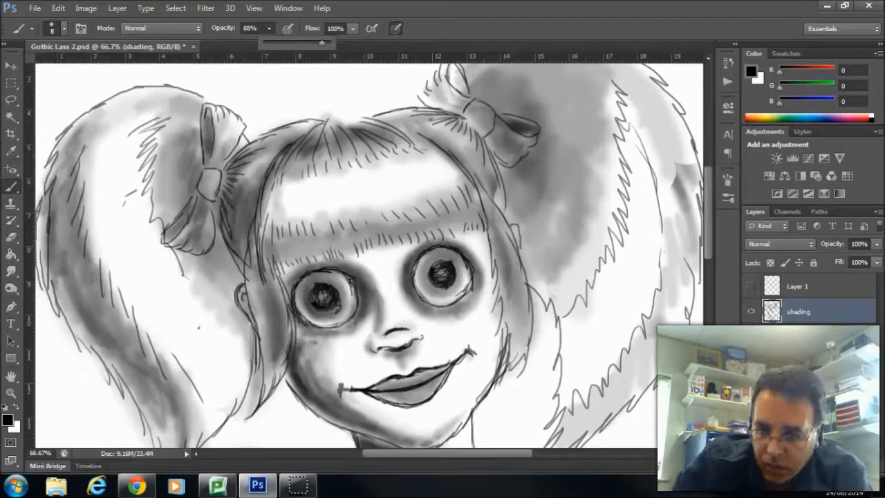
key("ctrl+equal")
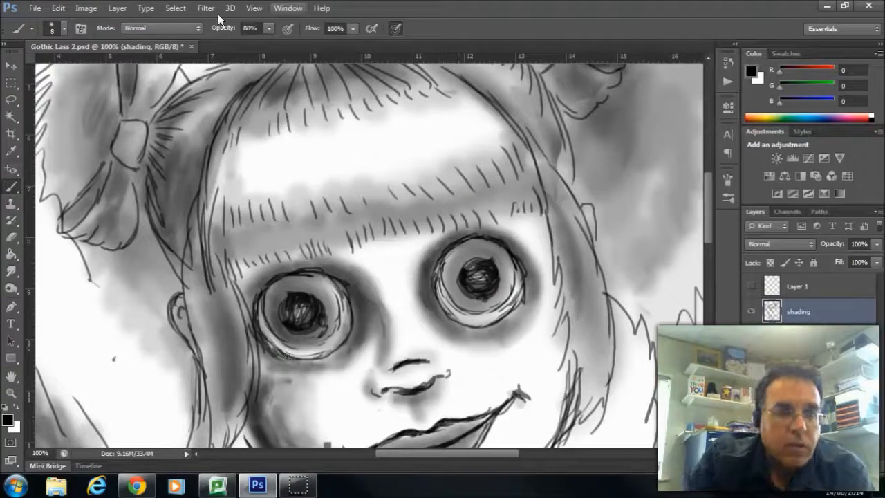
left_click(752, 72)
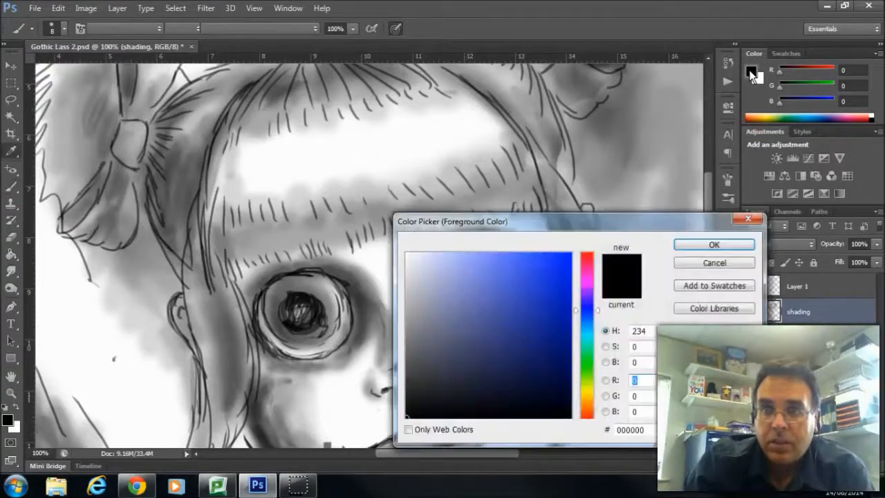
left_click(637, 185)
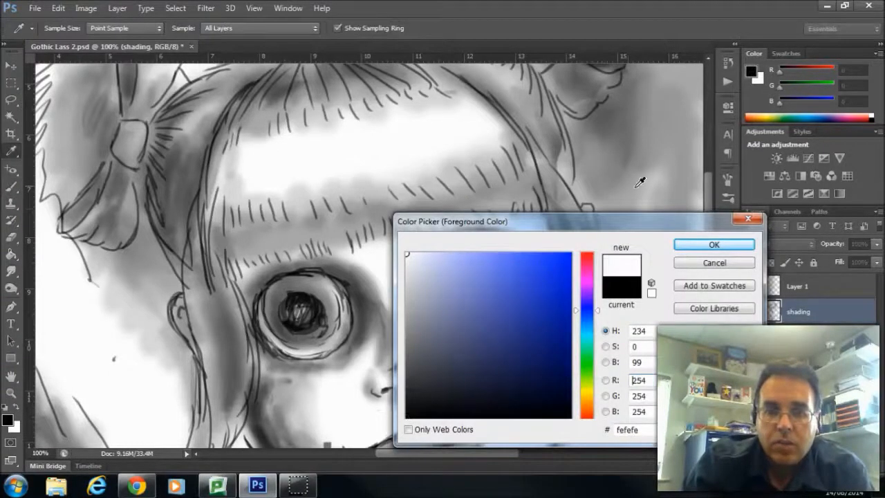
left_click(680, 243)
left_click(282, 305)
left_click(320, 320)
left_click(463, 269)
left_click(497, 287)
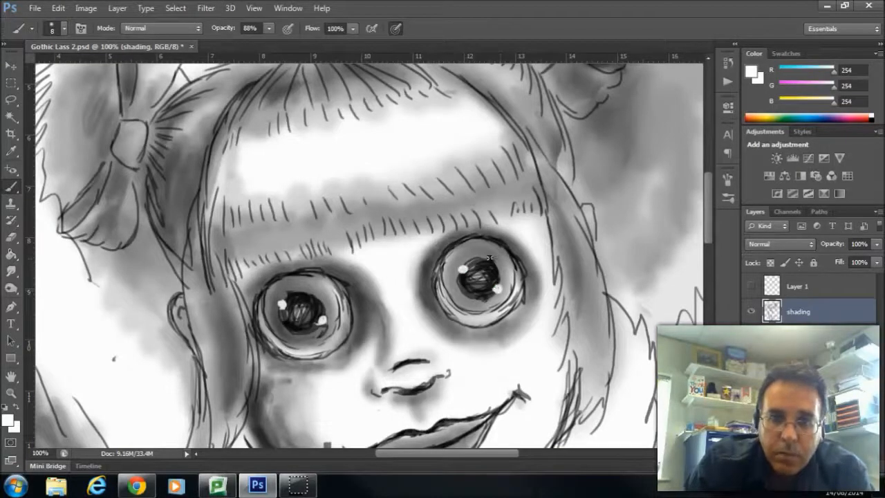
Step: Add a new empty layer directly above the Background layer
key("ctrl+minus")
key("ctrl+minus")
key("ctrl+minus")
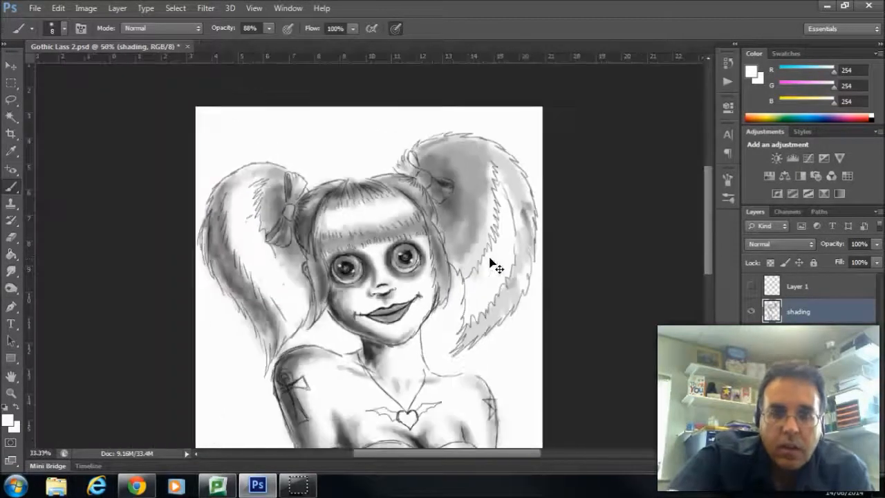
key("ctrl+minus")
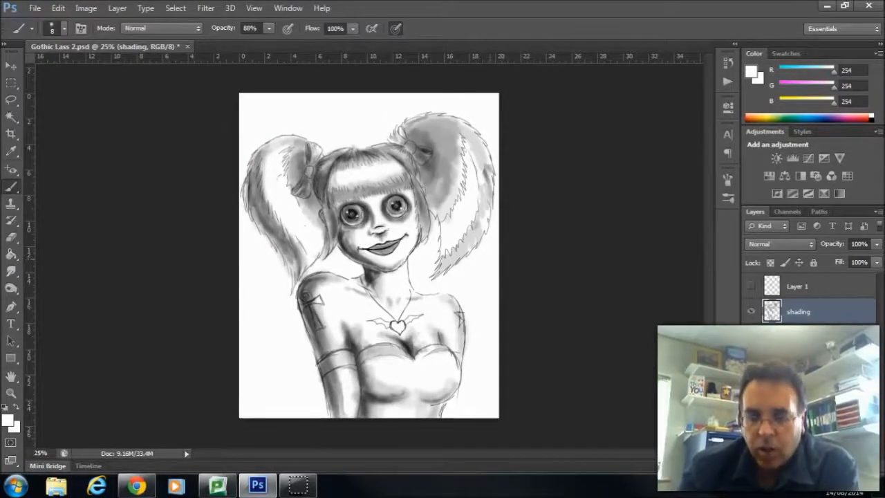
left_click(799, 394)
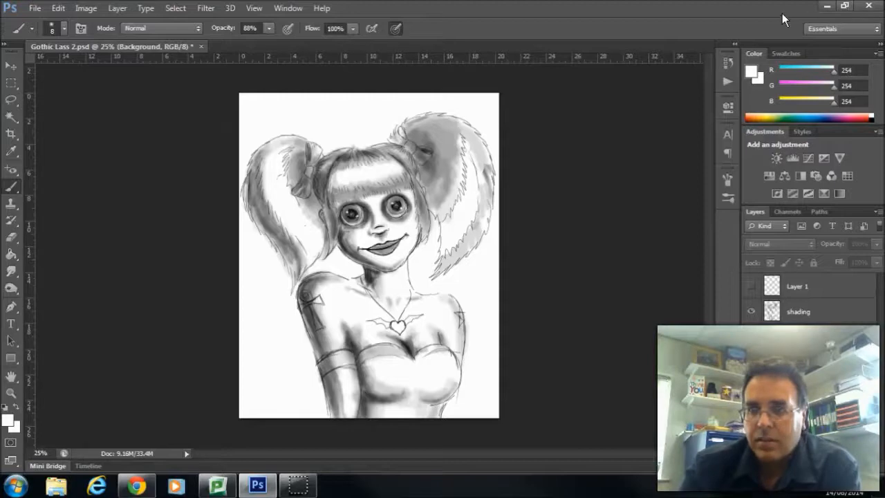
left_click(844, 6)
left_click_drag(641, 11, 549, 20)
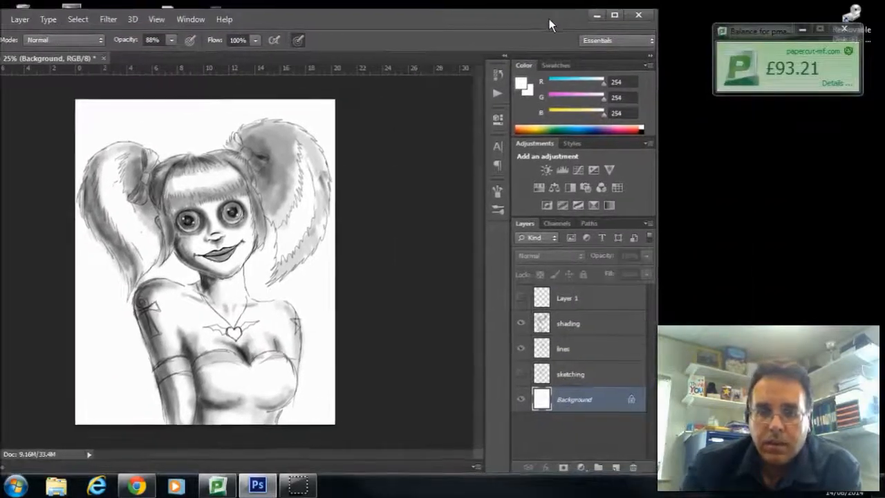
left_click(618, 467)
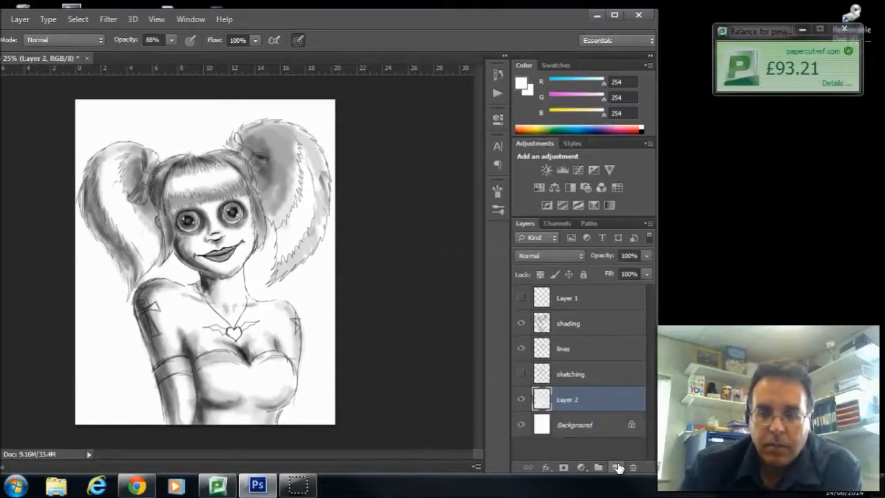
Step: Rename the new layer as bACK SHADING
double_click(565, 399)
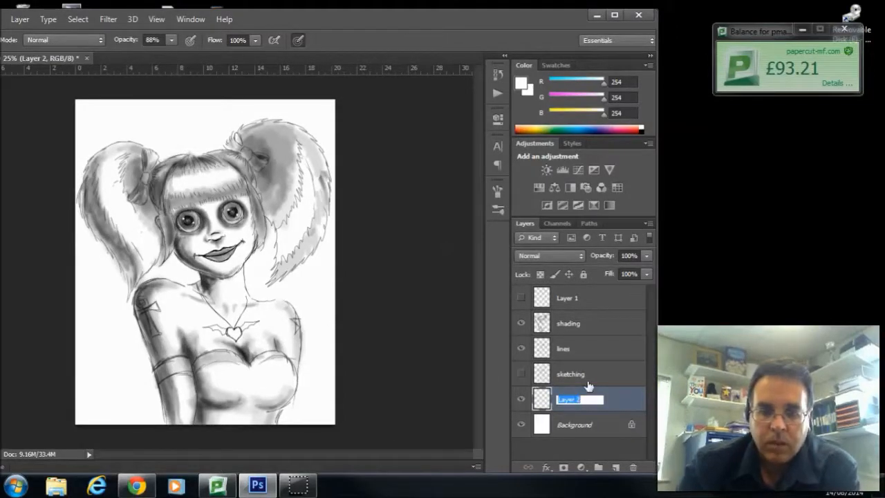
type("bAC")
key("BackSpace")
key("BackSpace")
type("ACK SHADING")
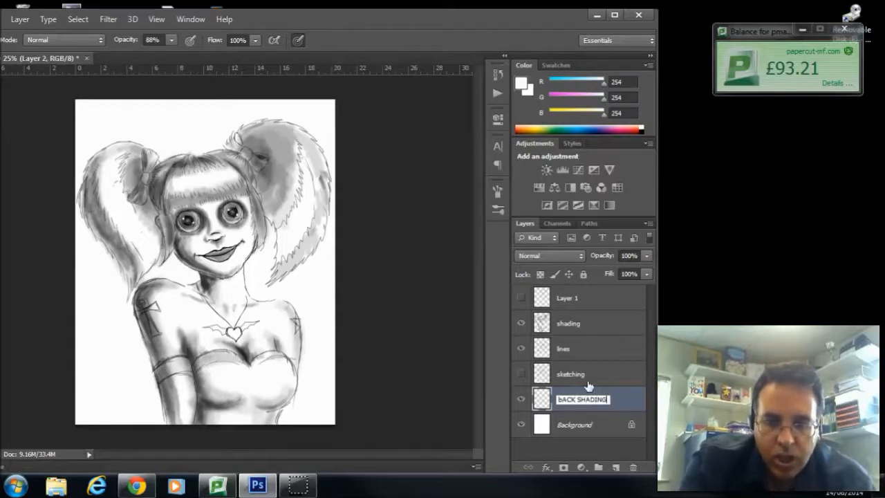
key("Return")
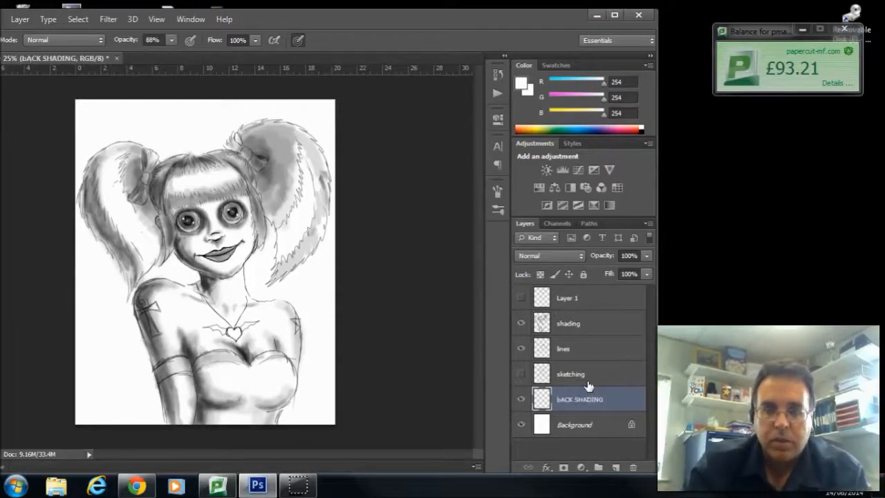
left_click(616, 14)
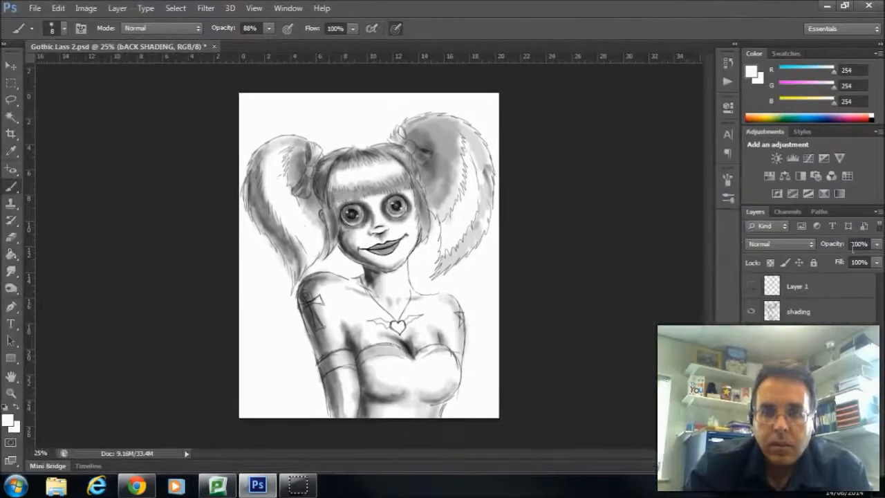
Step: Choose the fan-shaped bristle brush preset and set its size to 68 px
left_click(63, 29)
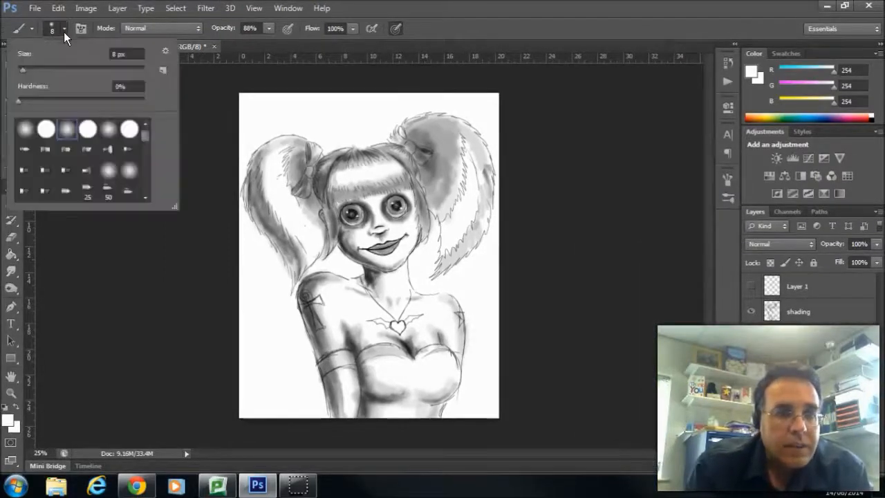
mouse_move(146, 138)
left_mouse_down()
mouse_move(147, 148)
mouse_move(144, 124)
left_mouse_up()
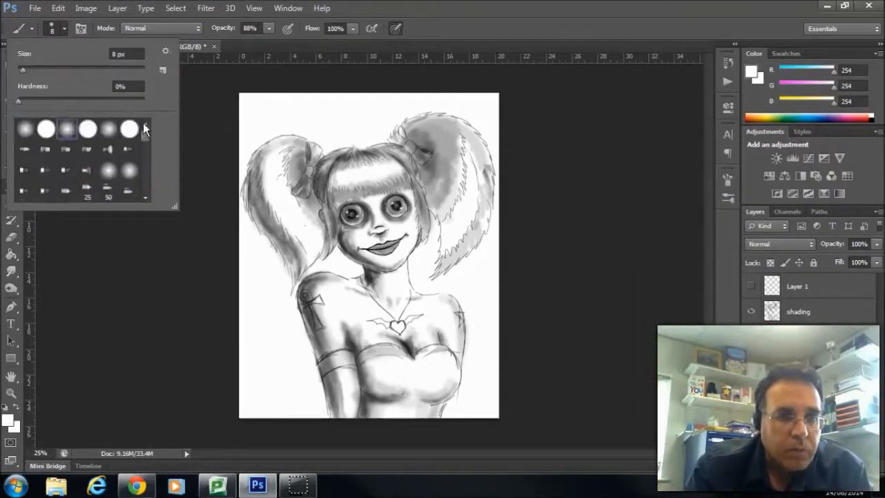
left_click(108, 150)
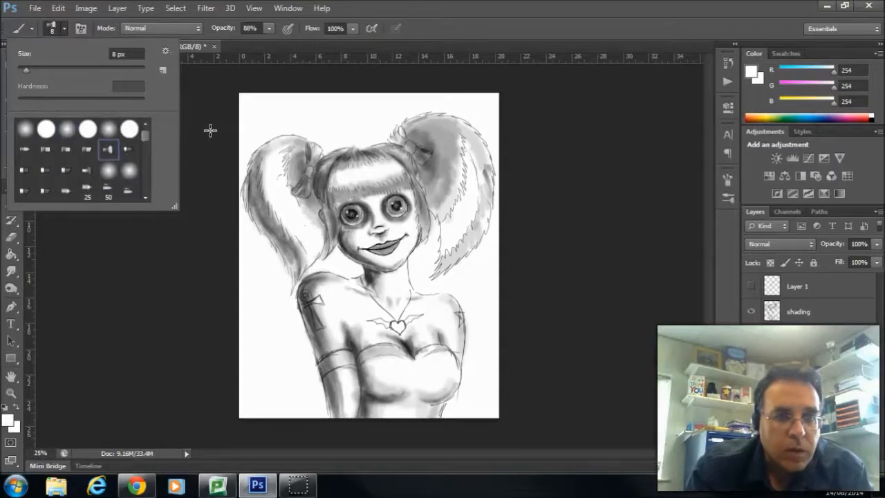
left_click(210, 130)
left_click(63, 29)
left_click_drag(25, 69, 64, 69)
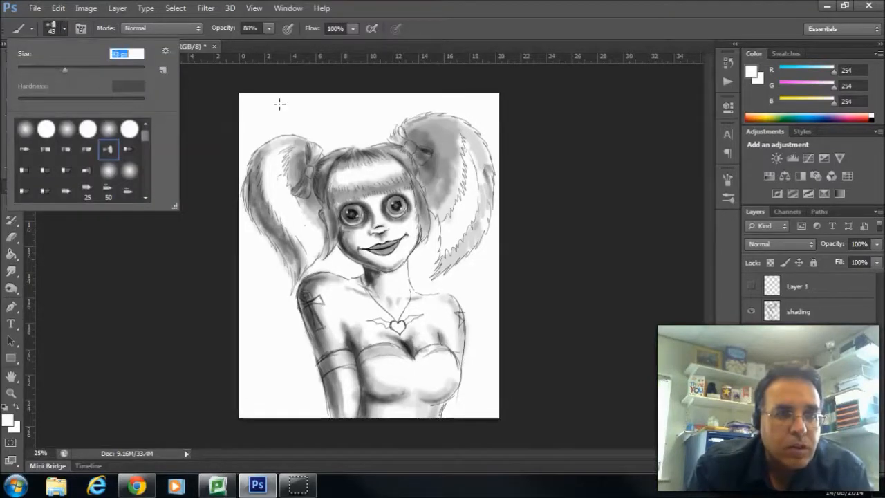
left_click(204, 90)
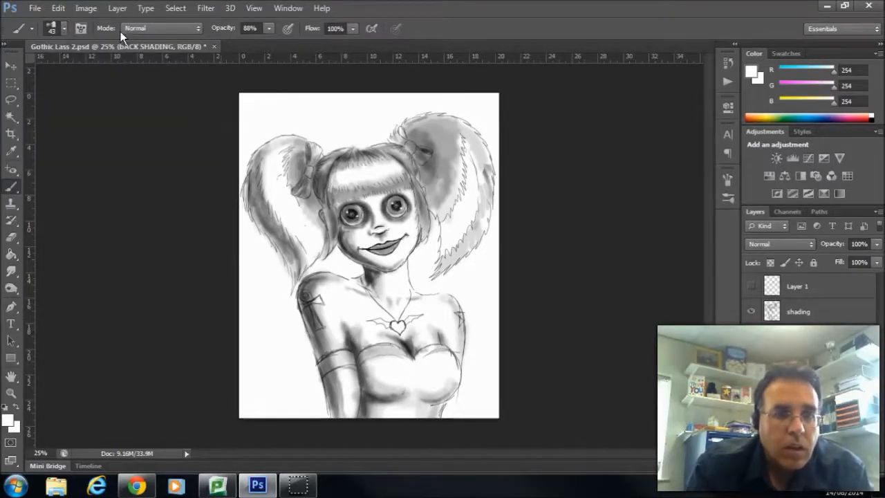
left_click(63, 29)
left_click_drag(64, 69, 76, 72)
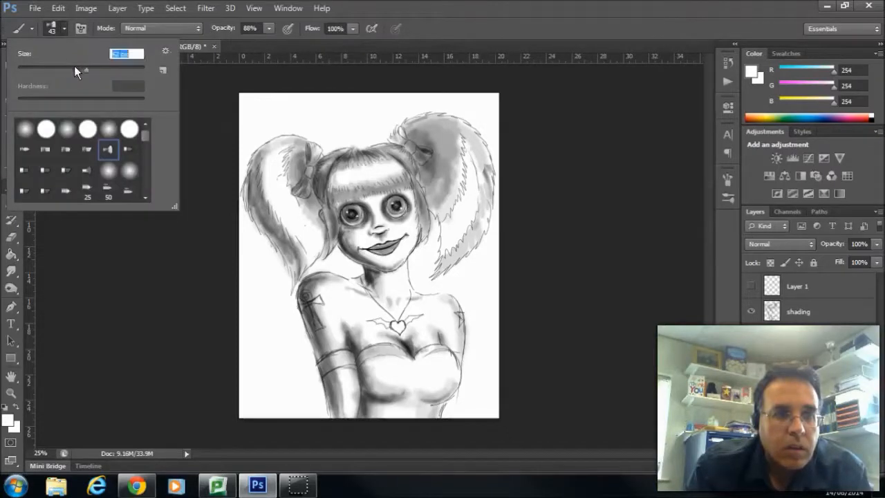
left_click(287, 115)
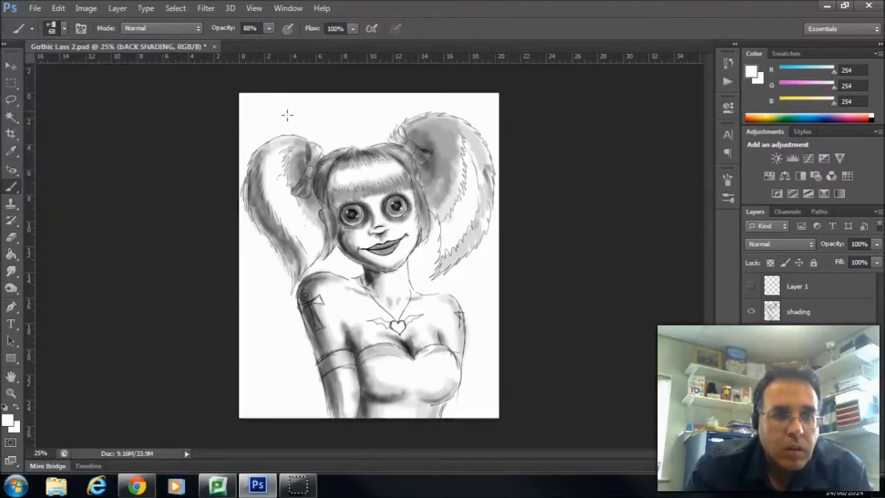
Step: Set the foreground colour to near-black with RGB values 31, 31, 32
left_click(754, 70)
left_click_drag(443, 335, 406, 418)
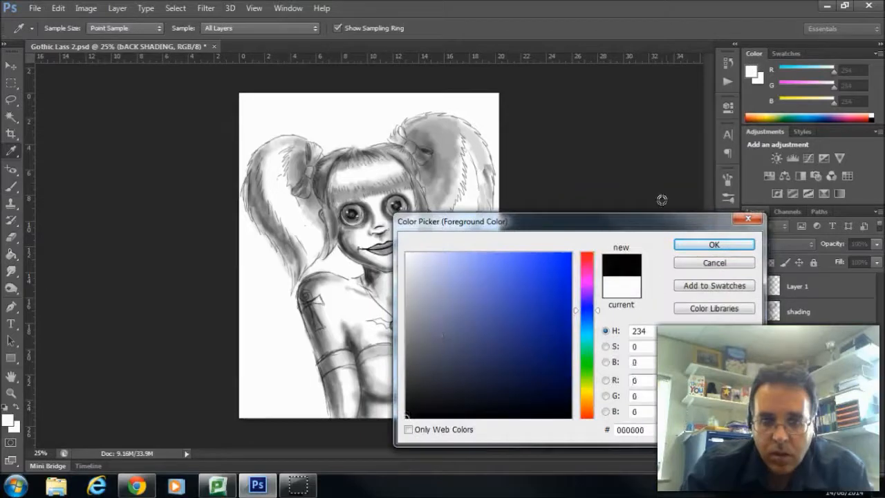
left_click(406, 415)
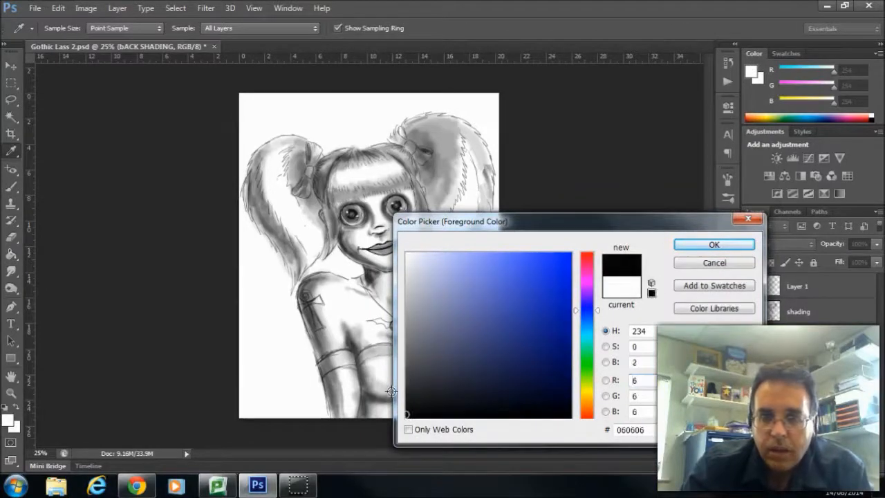
left_click(412, 397)
left_click(684, 246)
Step: Paint rough dark bristle strokes on the bACK SHADING layer around the figure, along both sides and across the upper left corner
mouse_move(223, 180)
left_mouse_down()
mouse_move(283, 113)
mouse_move(227, 139)
mouse_move(272, 90)
mouse_move(233, 111)
mouse_move(249, 94)
mouse_move(273, 91)
mouse_move(284, 109)
mouse_move(240, 182)
mouse_move(267, 161)
mouse_move(245, 239)
left_mouse_up()
mouse_move(276, 399)
left_mouse_down()
mouse_move(242, 414)
mouse_move(246, 356)
mouse_move(255, 409)
mouse_move(285, 379)
mouse_move(304, 405)
mouse_move(233, 339)
mouse_move(226, 310)
mouse_move(266, 366)
mouse_move(327, 421)
mouse_move(325, 407)
left_mouse_up()
mouse_move(481, 409)
left_mouse_down()
mouse_move(488, 305)
mouse_move(470, 359)
mouse_move(462, 344)
mouse_move(497, 287)
left_mouse_up()
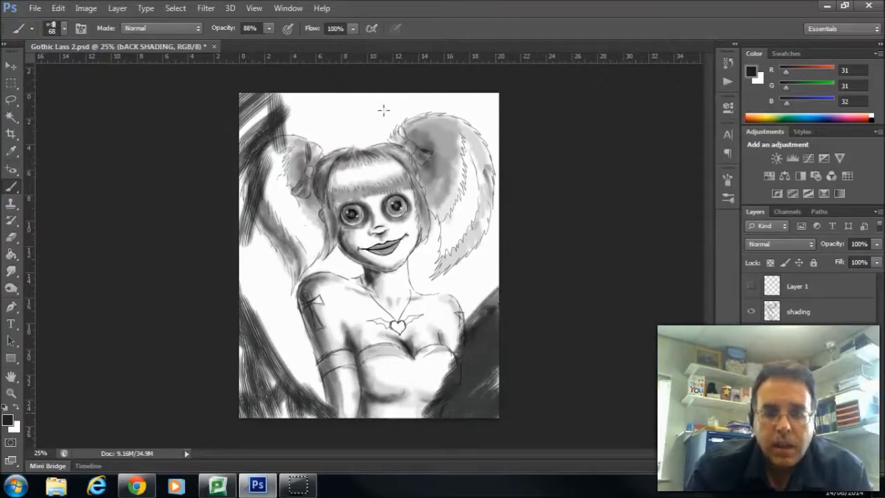
mouse_move(240, 136)
left_mouse_down()
mouse_move(307, 84)
mouse_move(241, 127)
mouse_move(279, 92)
mouse_move(224, 112)
mouse_move(282, 78)
mouse_move(224, 110)
mouse_move(246, 120)
mouse_move(348, 81)
mouse_move(263, 111)
mouse_move(279, 96)
left_mouse_up()
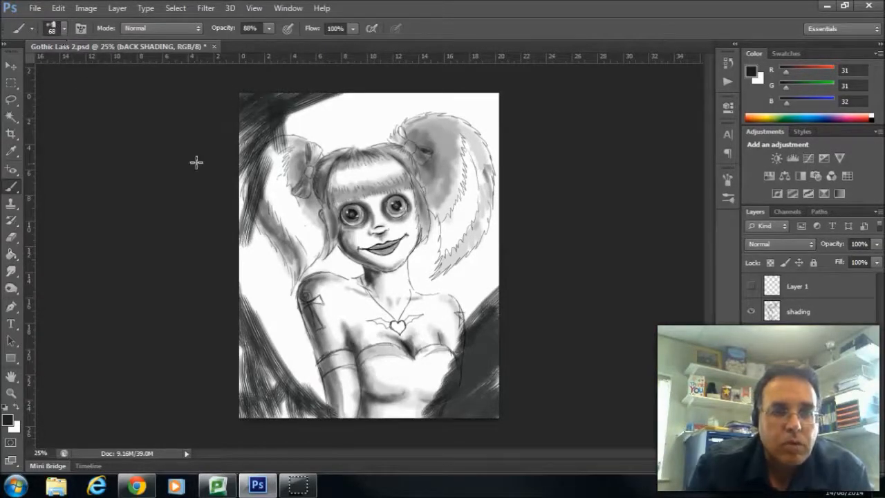
mouse_move(246, 142)
left_mouse_down()
mouse_move(244, 199)
mouse_move(253, 196)
mouse_move(243, 257)
mouse_move(275, 254)
mouse_move(252, 299)
mouse_move(263, 257)
mouse_move(257, 249)
mouse_move(241, 291)
mouse_move(247, 308)
mouse_move(271, 289)
mouse_move(284, 341)
left_mouse_up()
mouse_move(306, 121)
left_mouse_down()
mouse_move(356, 90)
mouse_move(325, 111)
left_mouse_up()
mouse_move(484, 284)
left_mouse_down()
mouse_move(480, 324)
mouse_move(457, 289)
mouse_move(484, 269)
mouse_move(470, 349)
mouse_move(490, 416)
mouse_move(458, 384)
mouse_move(441, 426)
mouse_move(467, 377)
mouse_move(471, 434)
mouse_move(510, 362)
left_mouse_up()
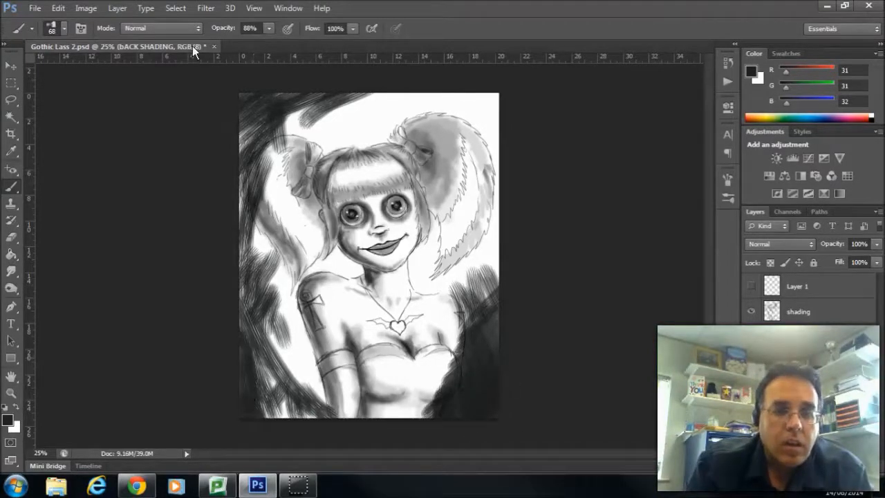
Step: Select the Background layer and load the Foreground to Background preset in the Gradient tool's editor
left_click(800, 417)
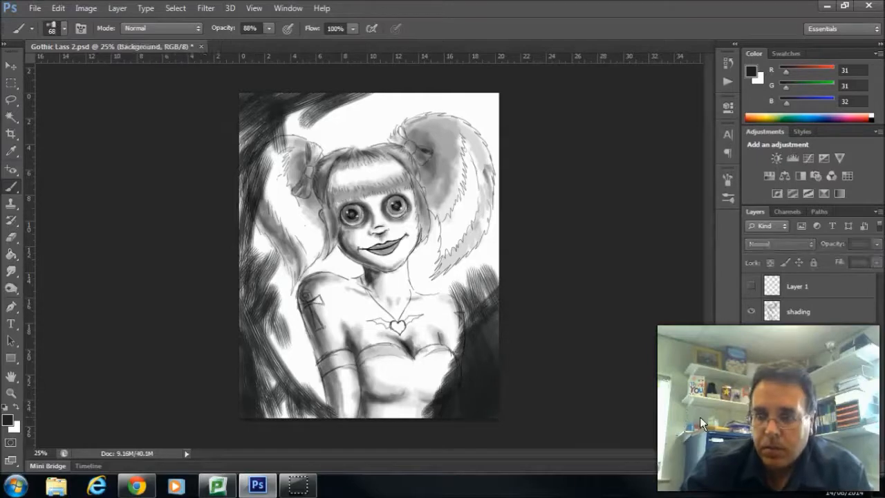
left_click(12, 254)
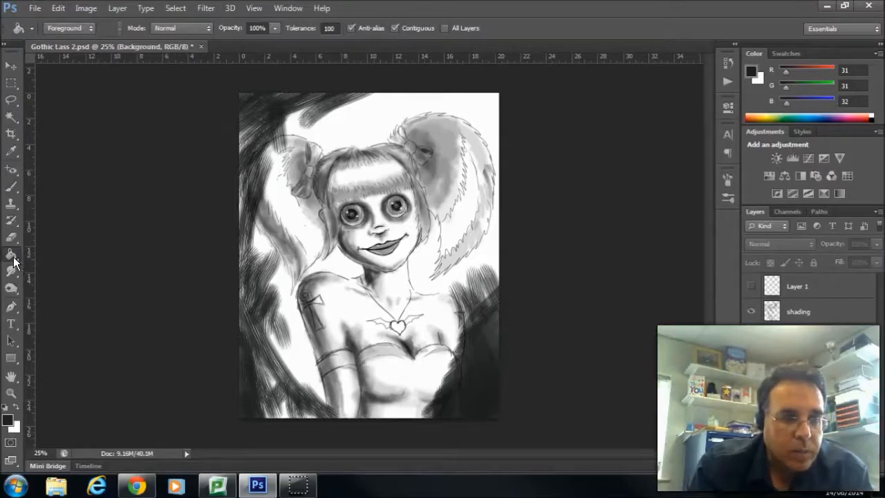
right_click(14, 260)
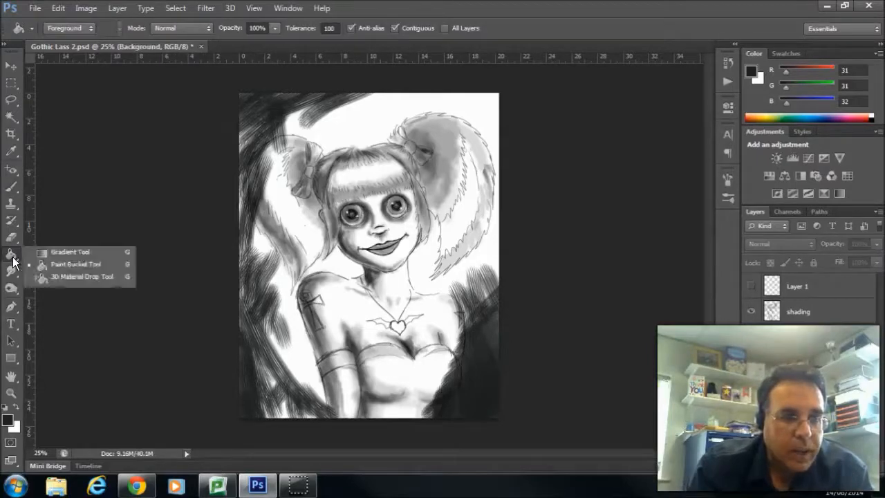
left_click(71, 253)
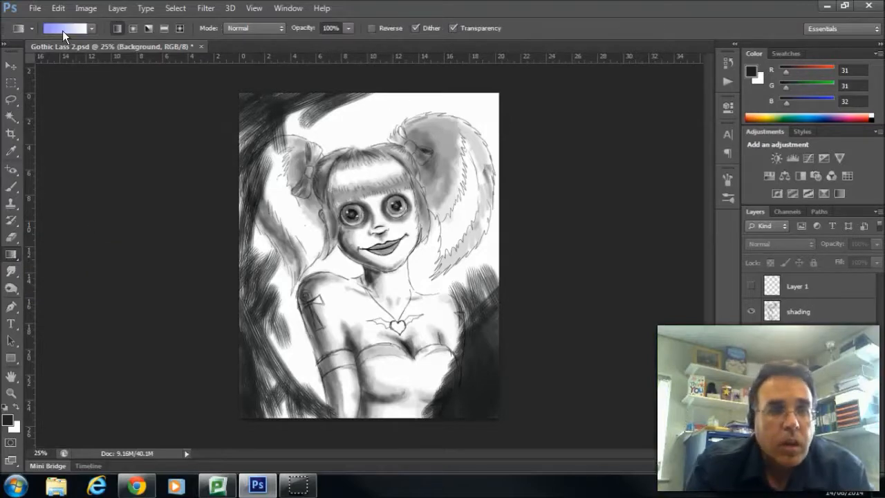
left_click(62, 30)
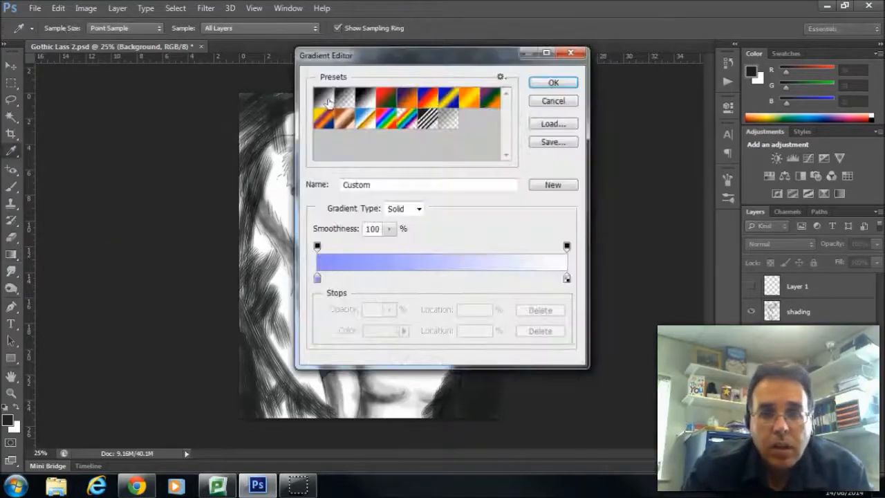
left_click(328, 103)
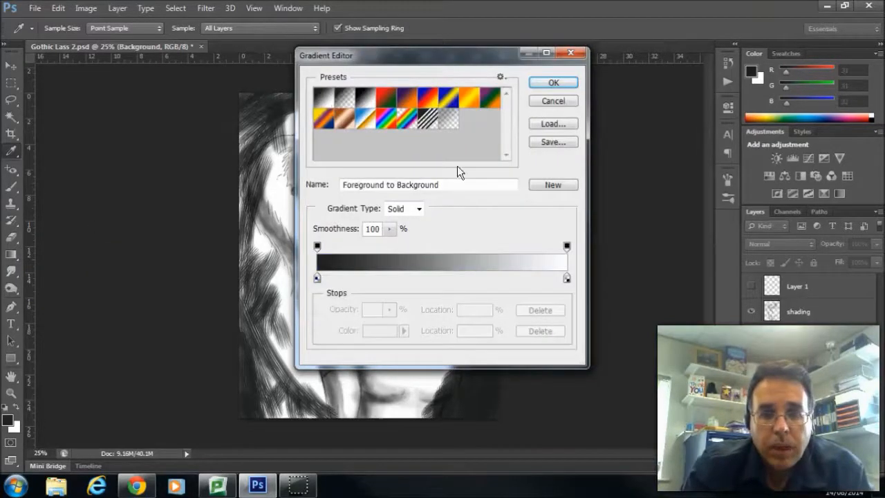
Step: Set the gradient's end colour stop to slate blue-grey 546f74
left_click(566, 278)
left_click(381, 330)
left_click(450, 311)
mouse_move(423, 340)
left_mouse_down()
mouse_move(419, 348)
mouse_move(450, 343)
left_mouse_up()
left_click(710, 245)
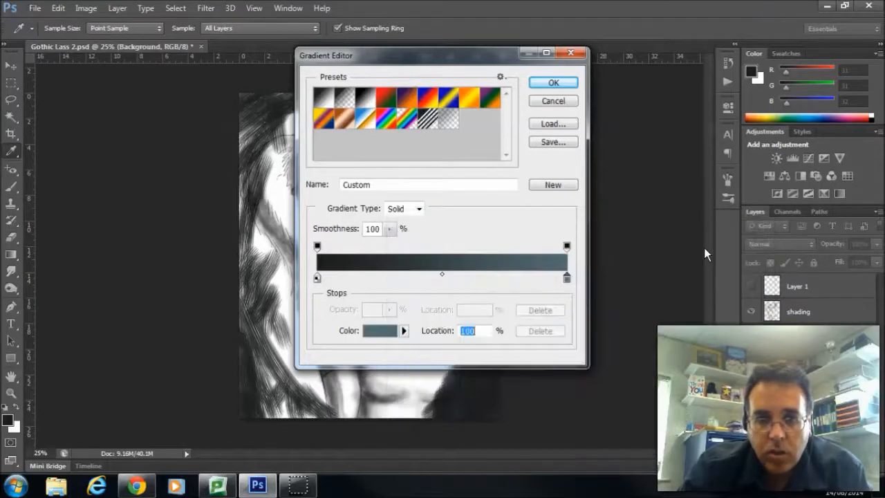
Step: Change the gradient's start colour stop to dark purple 2d0029
left_click(318, 278)
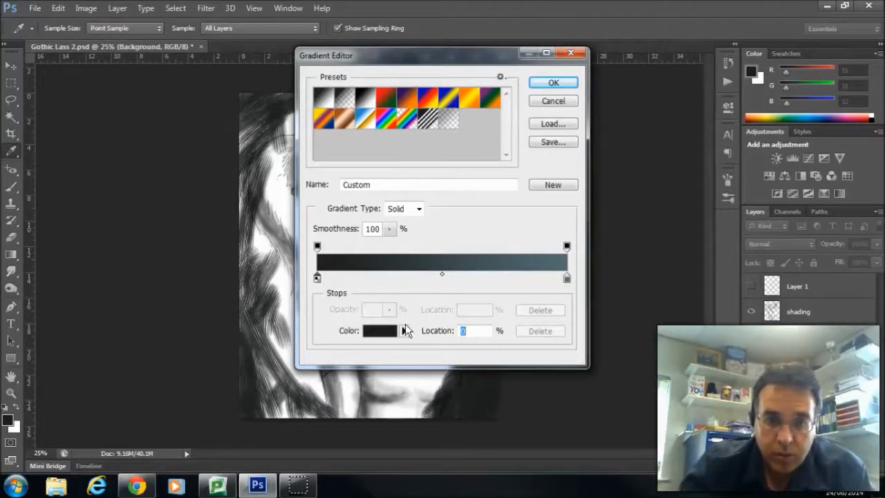
left_click(403, 331)
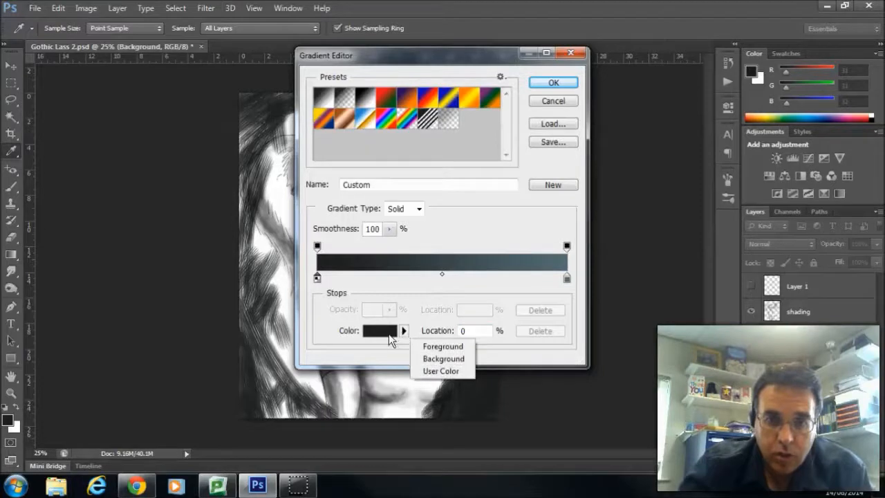
left_click(387, 338)
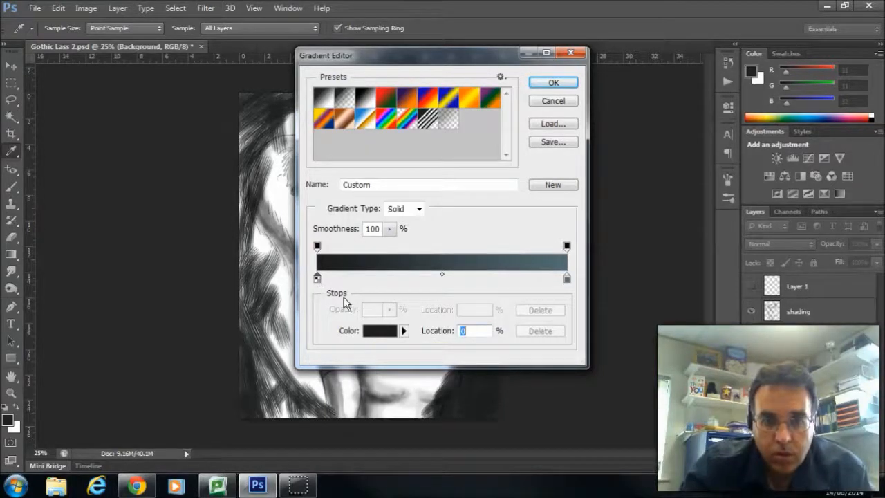
left_click(371, 332)
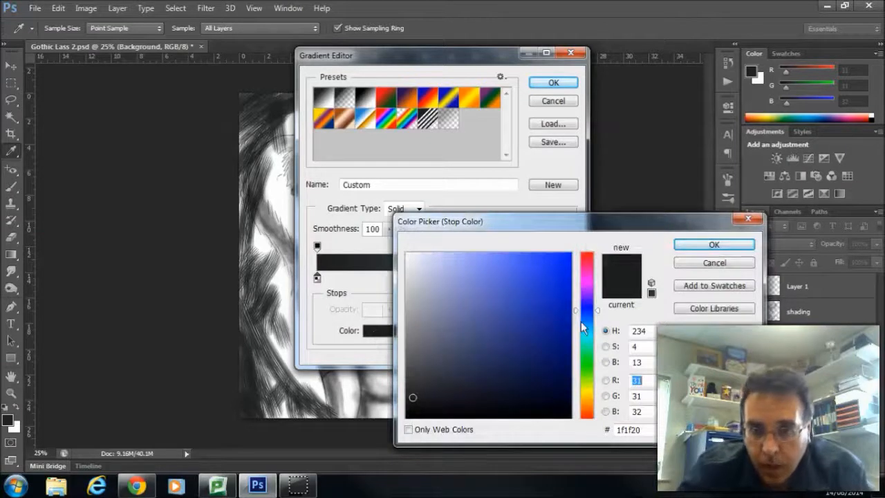
left_click_drag(581, 321, 584, 286)
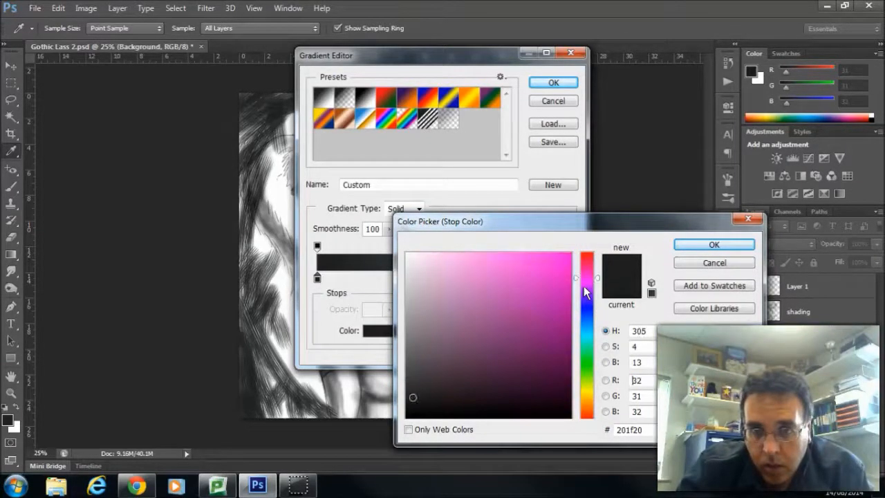
left_click(547, 356)
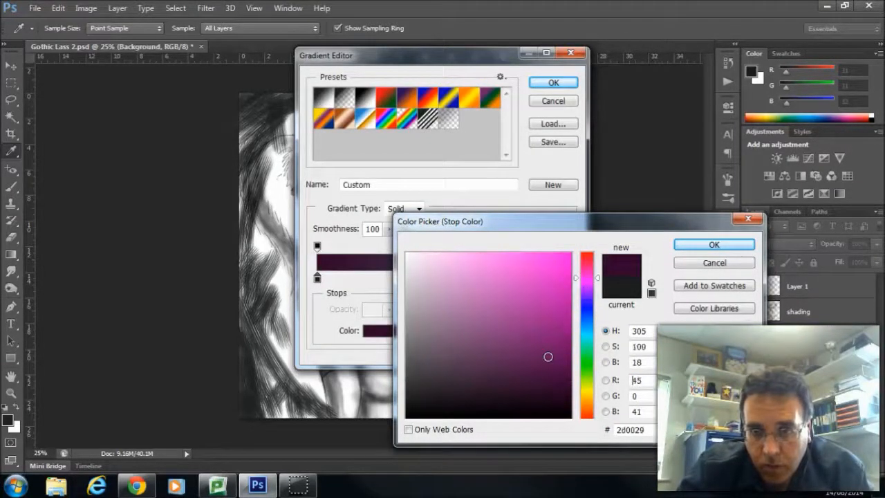
left_click(712, 245)
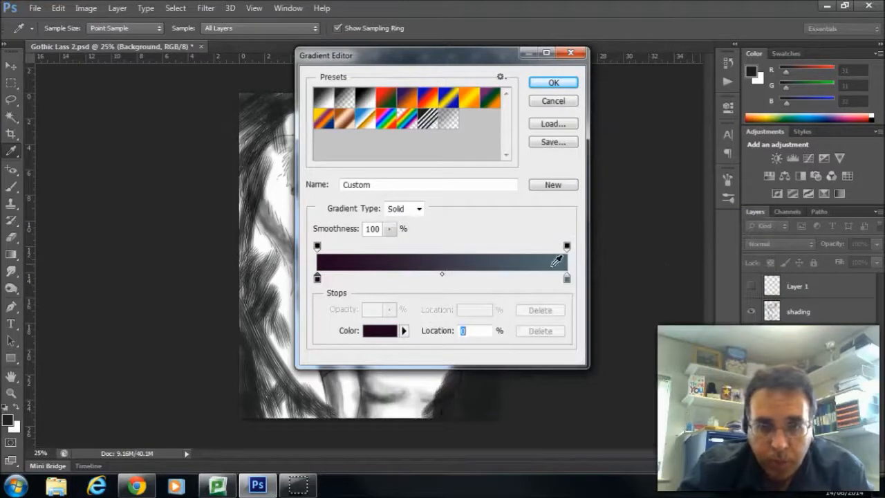
Step: Try a dark green for the gradient's end colour stop, then settle on a dark indigo blue
left_click(567, 280)
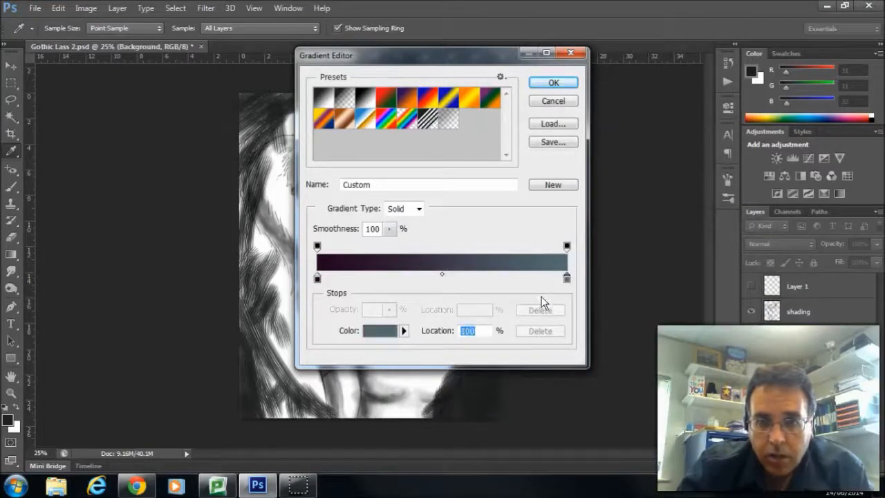
left_click(372, 336)
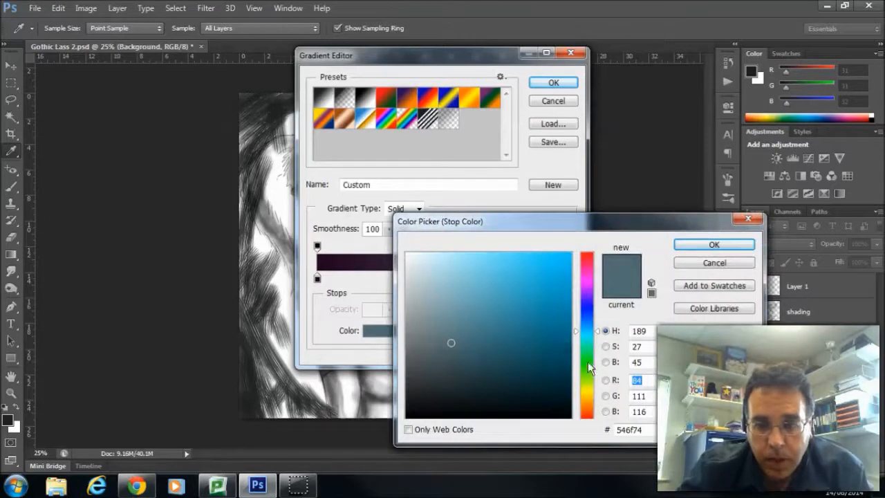
left_click(591, 364)
left_click_drag(593, 364, 589, 367)
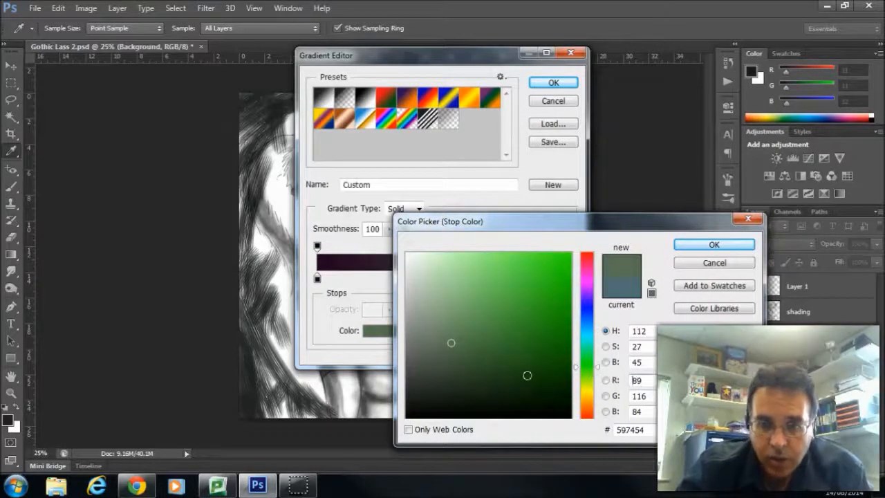
left_click(565, 394)
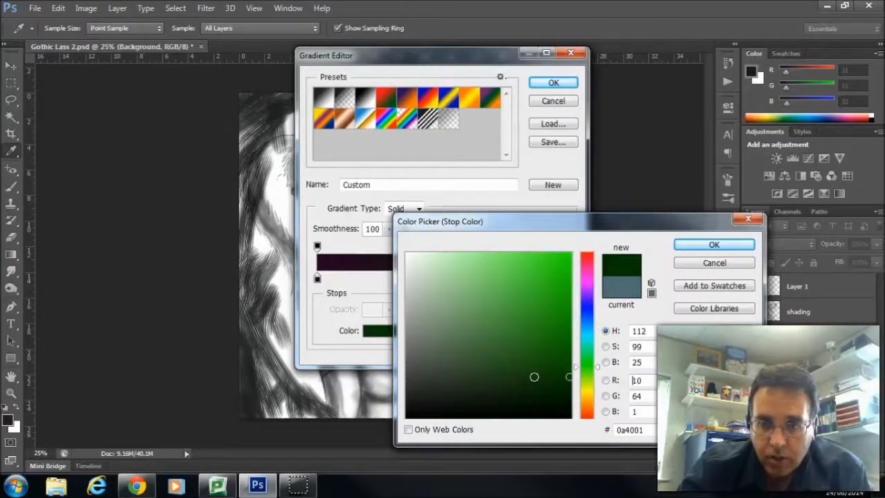
left_click_drag(583, 313, 581, 309)
left_click(566, 349)
left_click(556, 377)
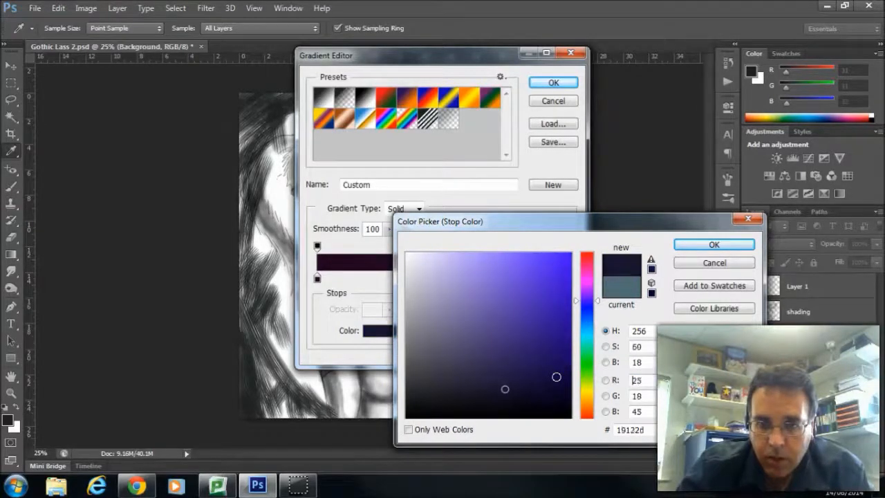
left_click(688, 244)
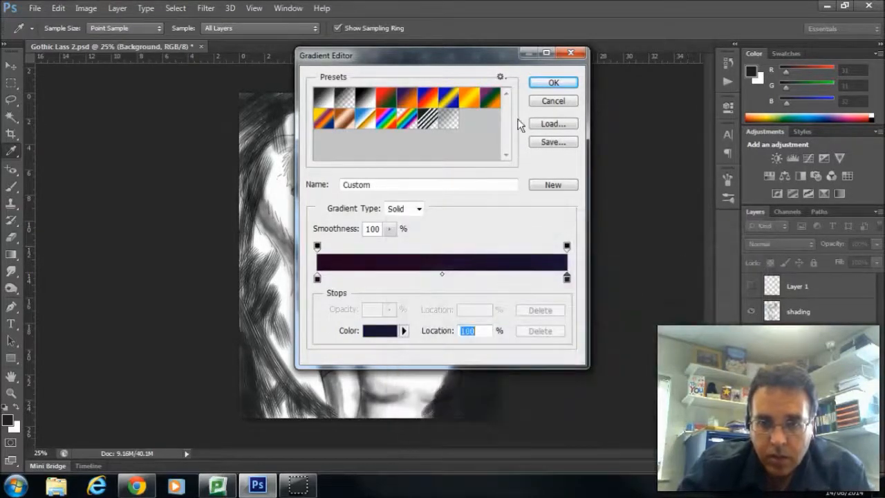
Step: Accept the custom gradient and draw it diagonally across the Background layer from the lower left to the upper right
left_click(553, 83)
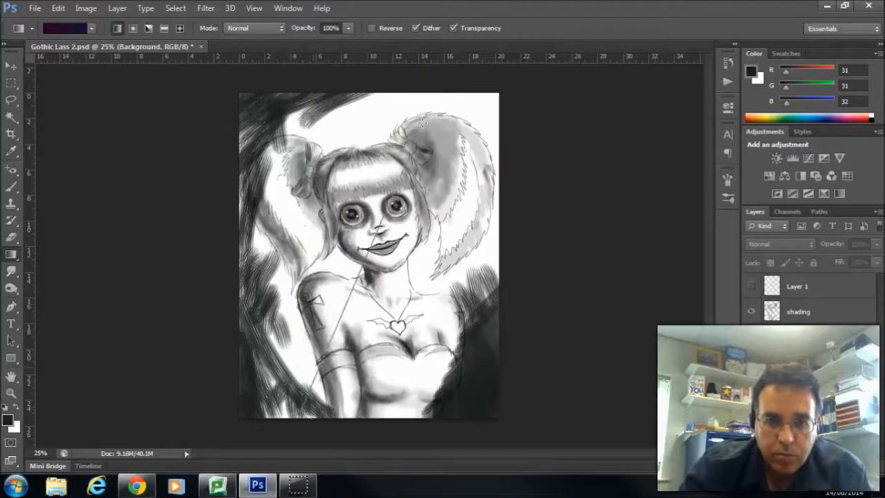
left_click_drag(301, 409, 474, 130)
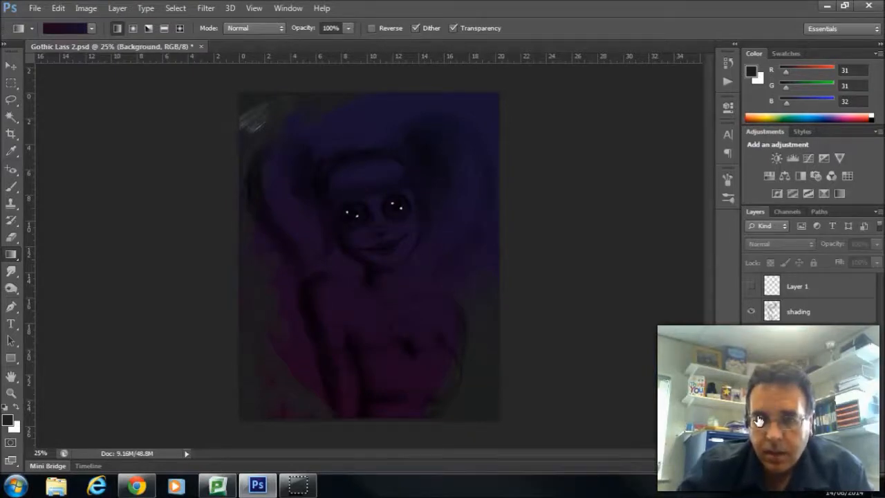
Step: Apply a Brightness/Contrast adjustment to the bACK SHADING layer with brightness -150 and contrast 84
left_click(820, 388)
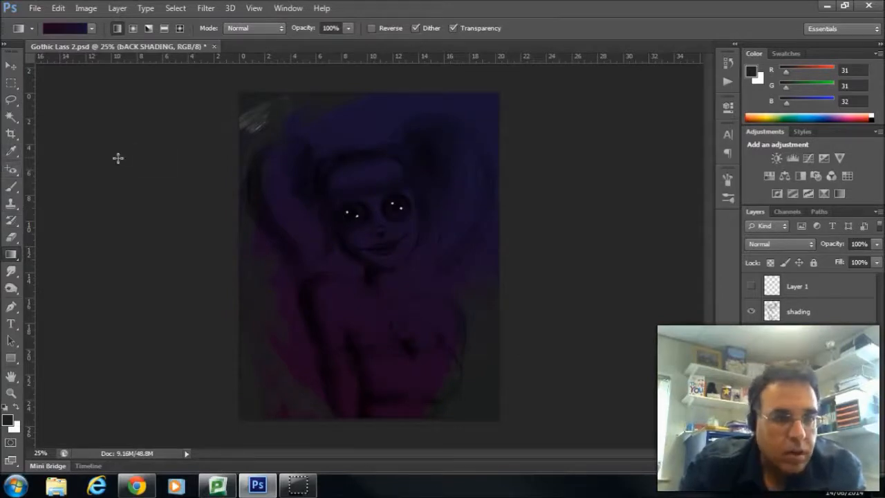
left_click(88, 9)
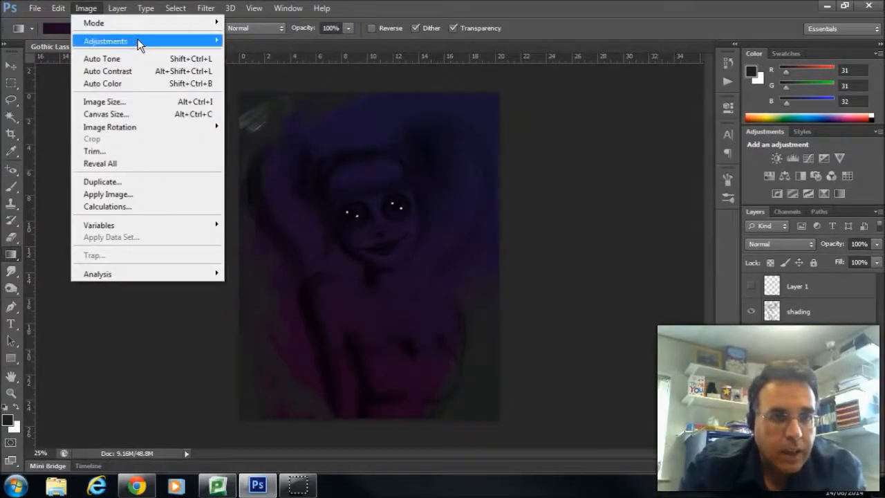
mouse_move(137, 40)
left_click(270, 38)
left_click_drag(589, 154, 525, 161)
left_click_drag(586, 182, 654, 183)
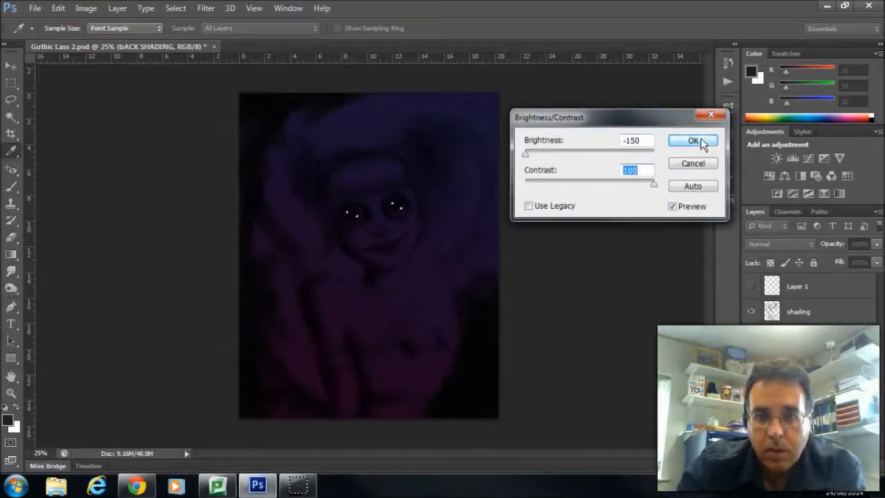
left_click_drag(655, 182, 641, 186)
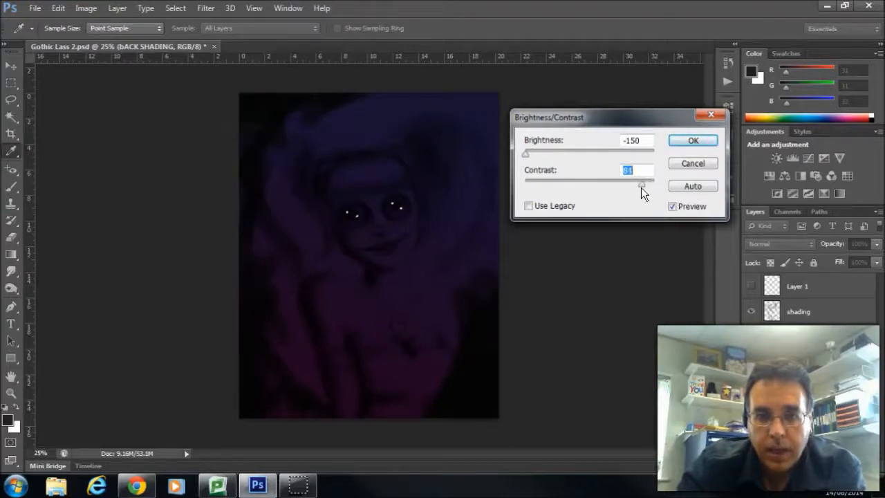
left_click(683, 142)
Step: Lower the bACK SHADING layer's opacity to 82%
key("g")
left_click_drag(873, 244, 877, 259)
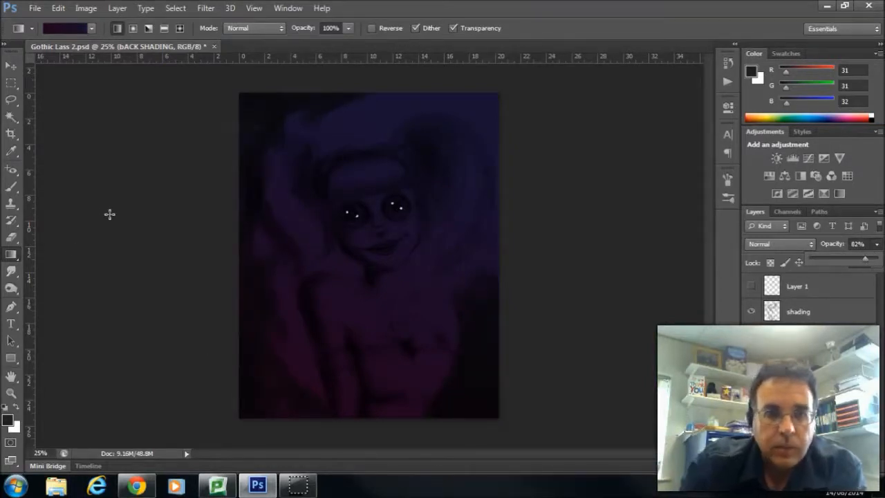
Step: Soften the bACK SHADING layer with a Gaussian Blur of 114.8 pixels radius
left_click(205, 9)
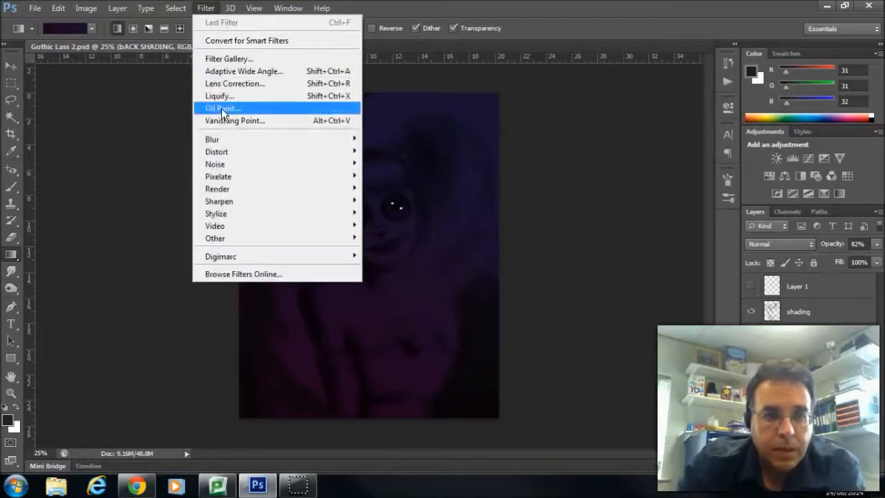
mouse_move(239, 139)
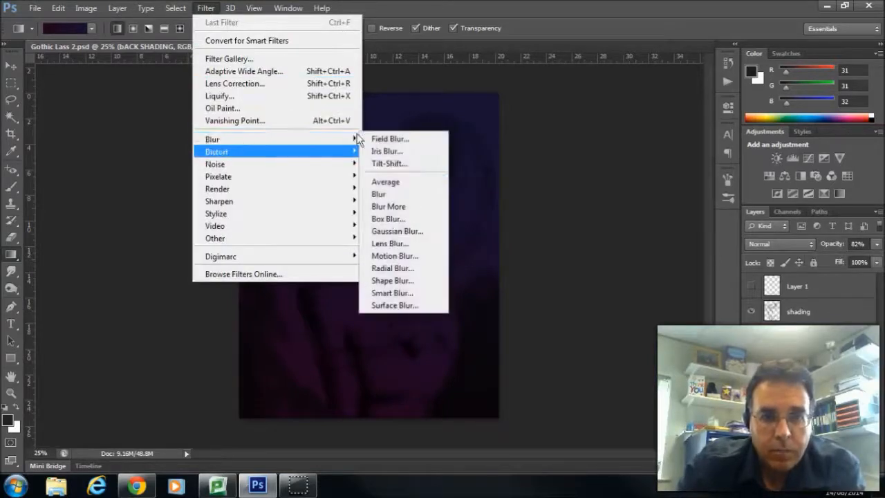
left_click(405, 230)
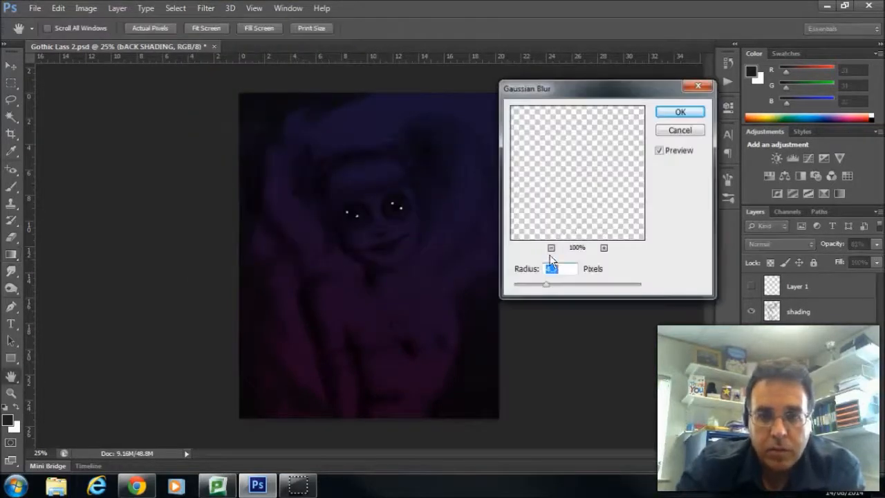
left_click_drag(546, 284, 598, 280)
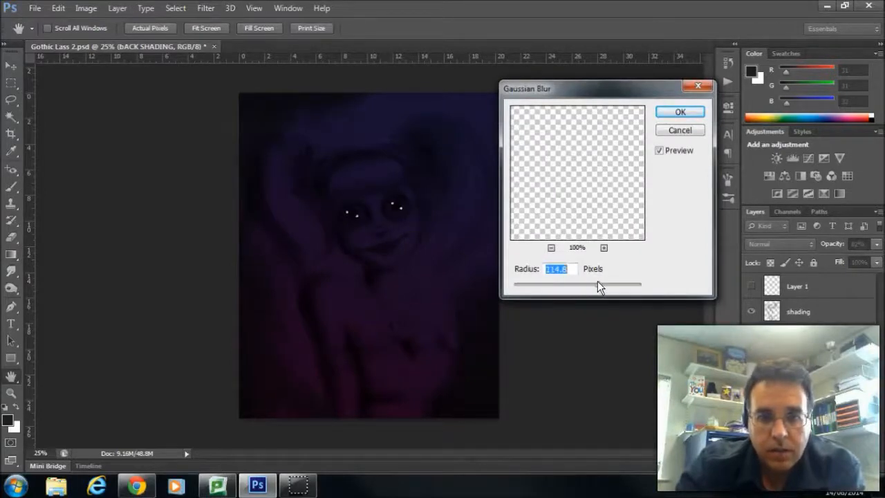
left_click(681, 113)
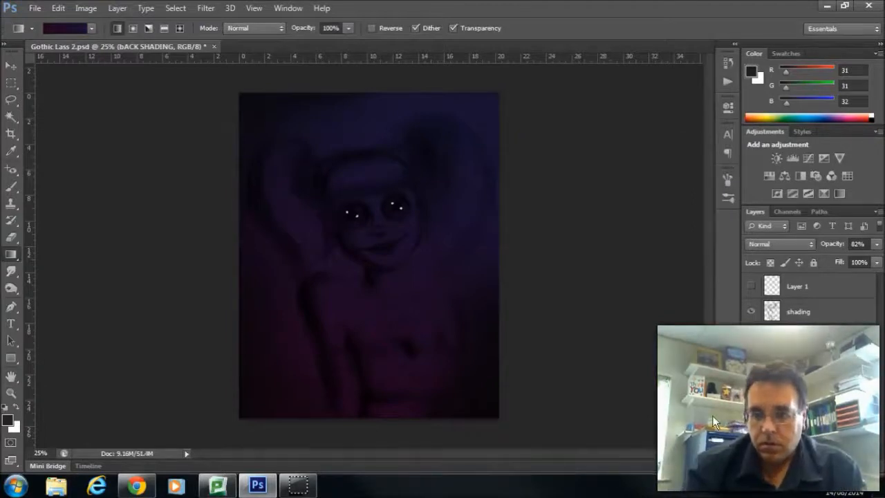
Step: Hide and show the Background layer to compare the blurred shading with and without the gradient
left_click(751, 422)
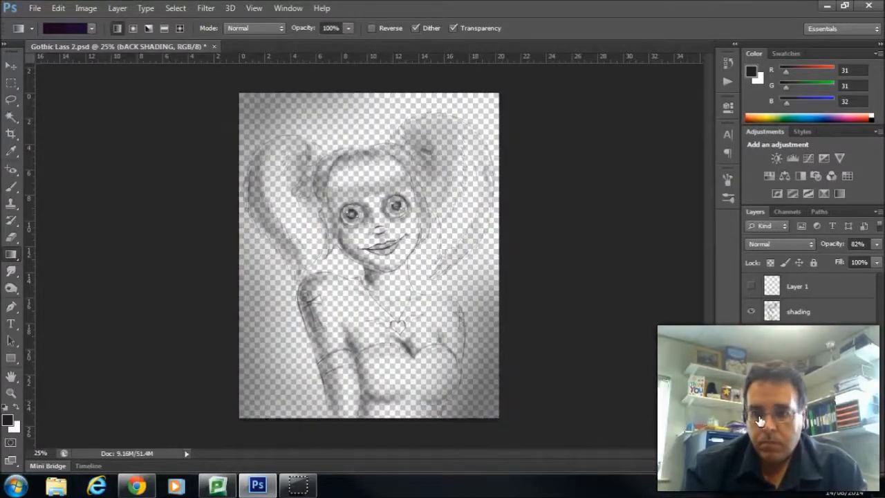
left_click(757, 421)
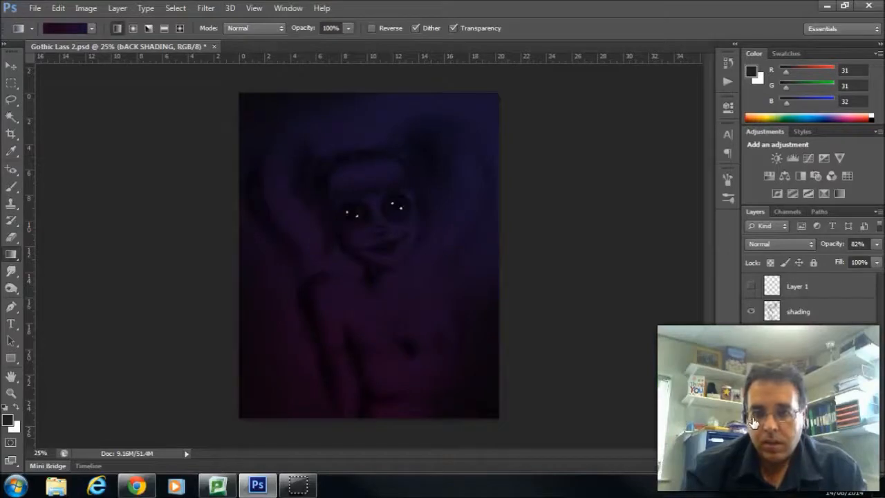
left_click(752, 422)
left_click(753, 421)
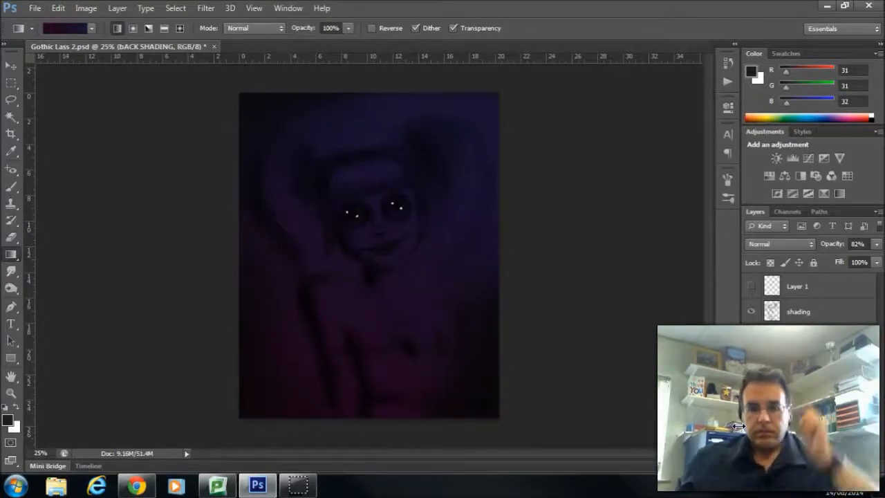
Step: Examine the blurred shading around the girl's hair, face and shoulders at 50% zoom
key("ctrl+plus")
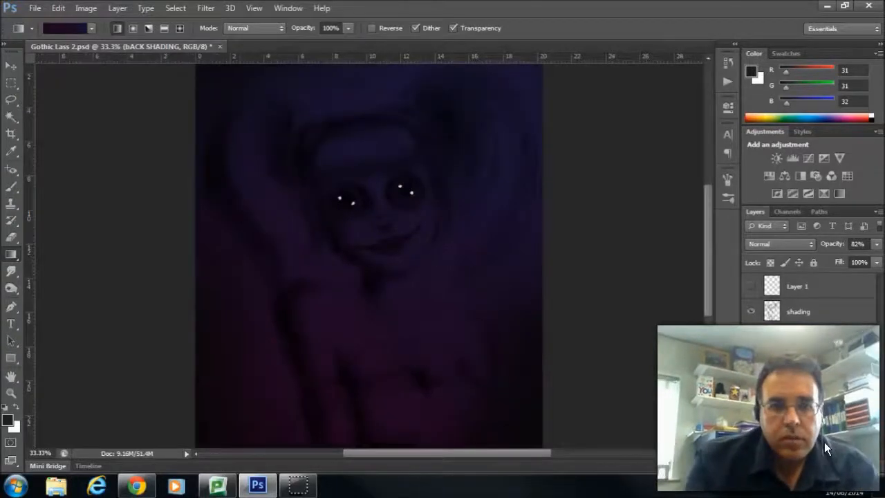
key("ctrl+plus")
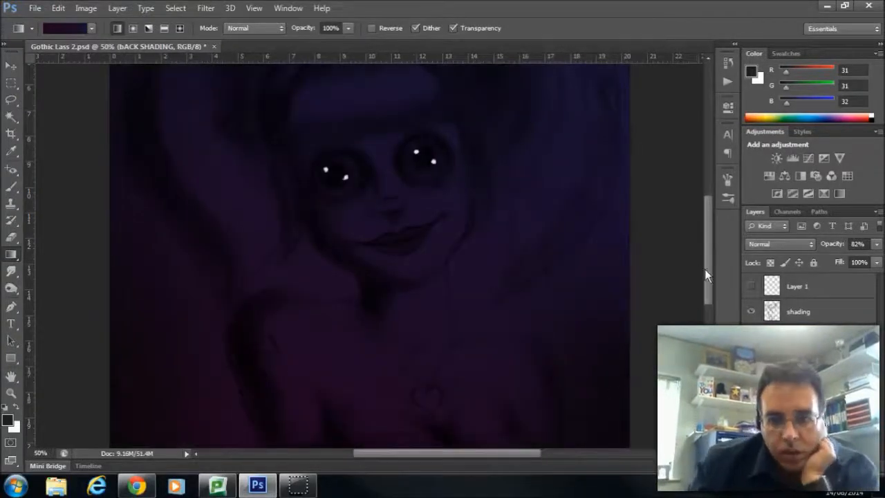
left_click_drag(710, 258, 713, 239)
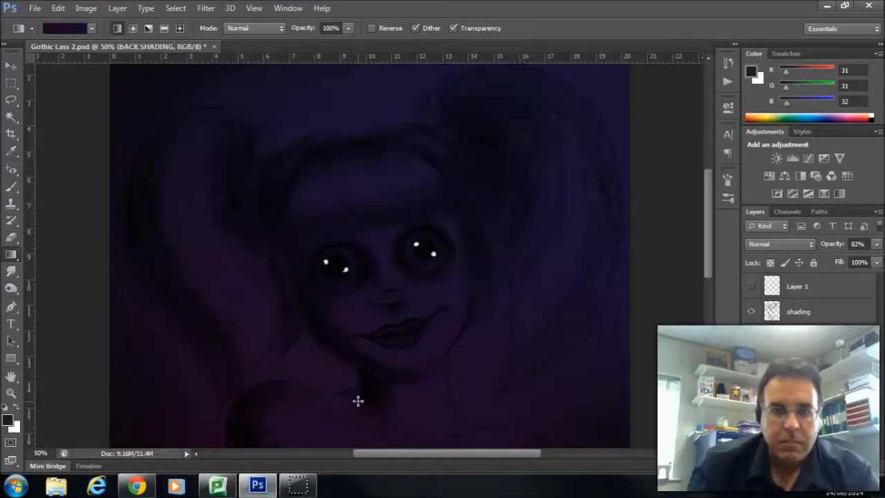
left_click_drag(704, 224, 701, 316)
scroll(701, 311, "up", 10)
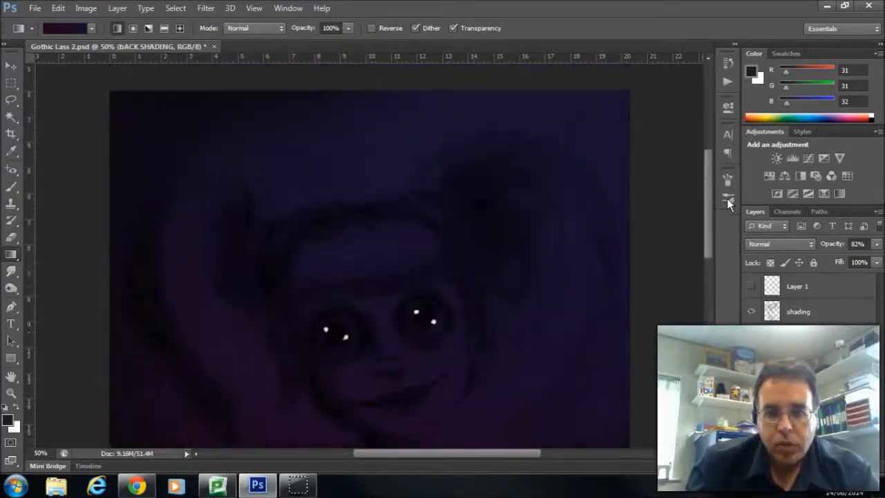
scroll(726, 203, "down", 1)
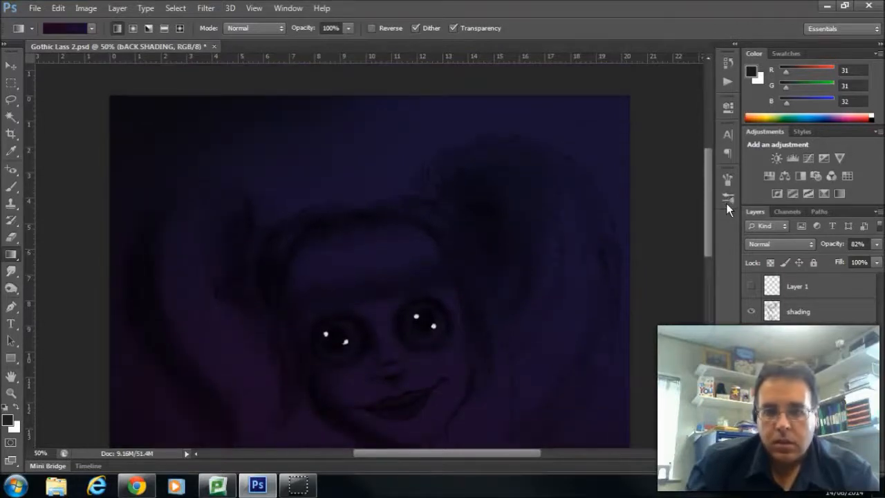
scroll(723, 214, "down", 1)
scroll(723, 228, "down", 3)
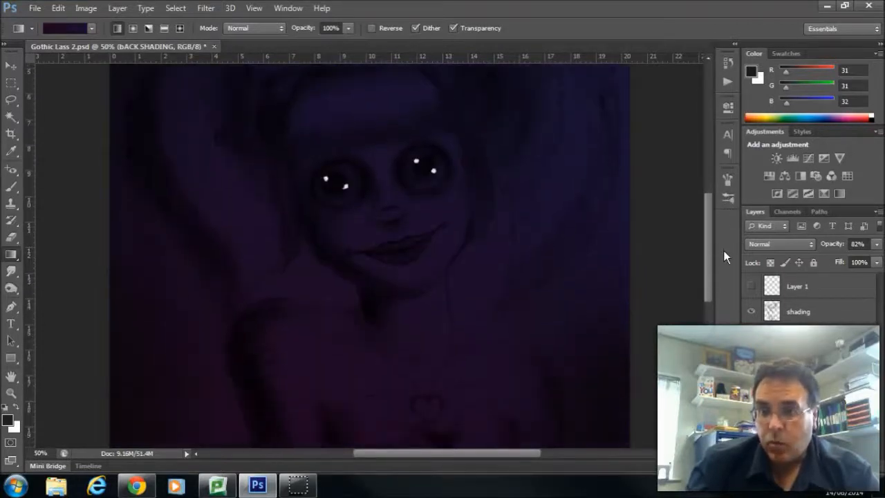
Step: Add a new empty layer for further background shading
left_click(850, 473)
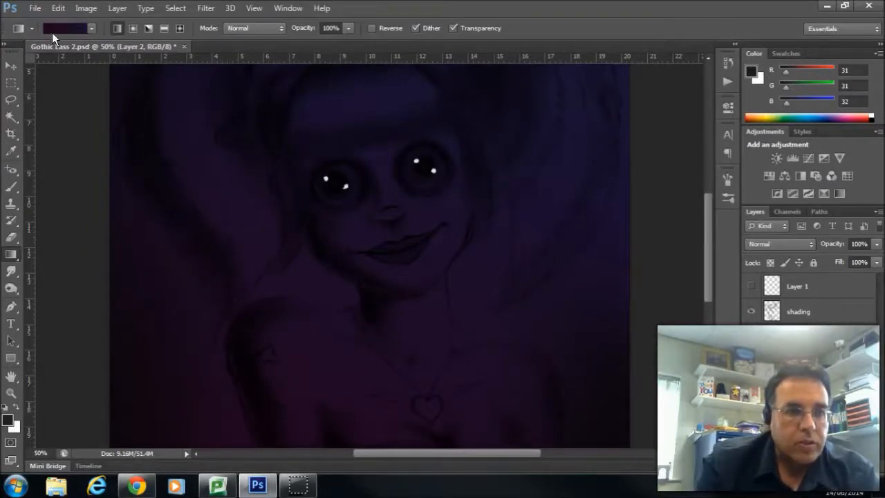
left_click(93, 29)
left_click(72, 178)
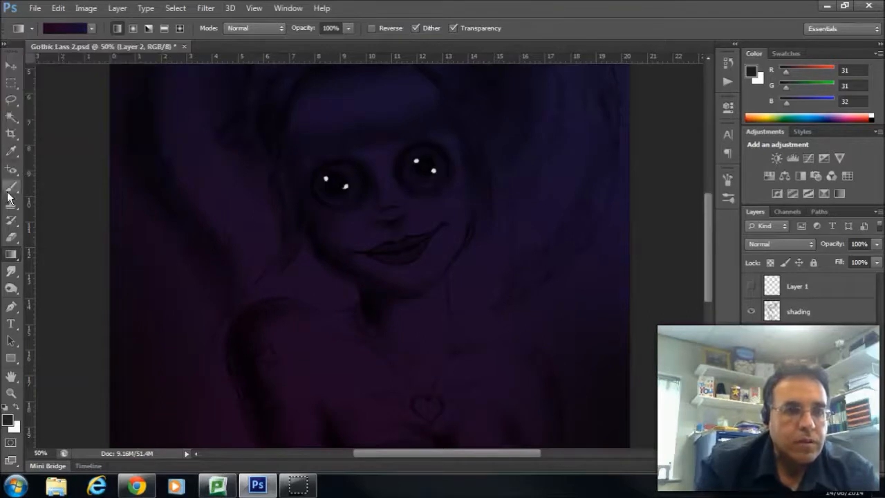
Step: Try a rough textured brush at 152 px beside the girl's shoulder, then undo the stroke
left_click(11, 187)
left_click(63, 29)
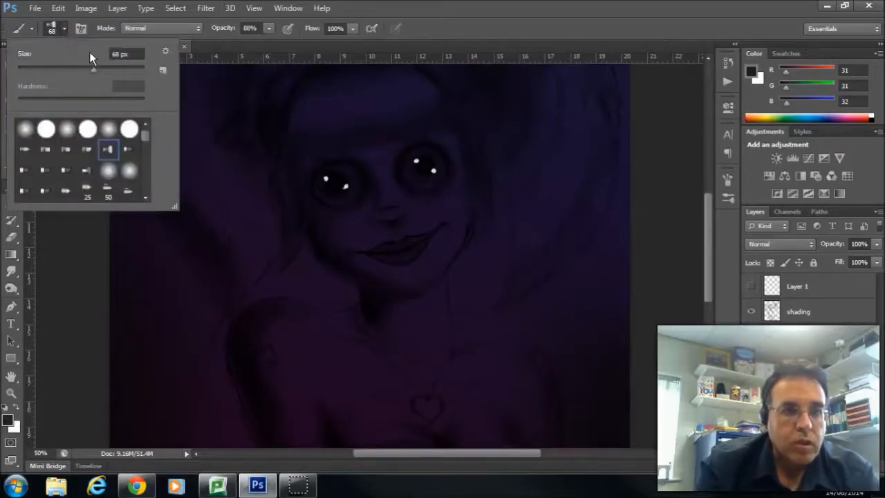
left_click_drag(148, 138, 148, 155)
left_click(108, 160)
left_click(91, 303)
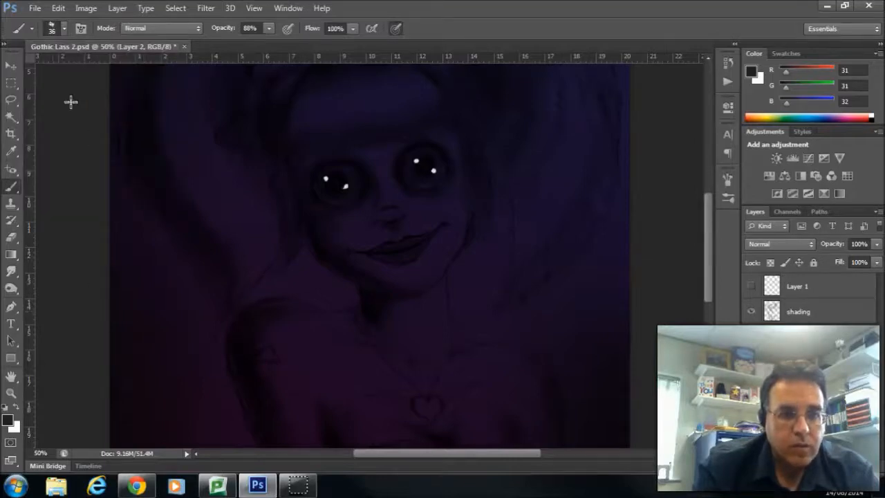
left_click(64, 29)
left_click_drag(62, 70, 101, 103)
left_click(192, 360)
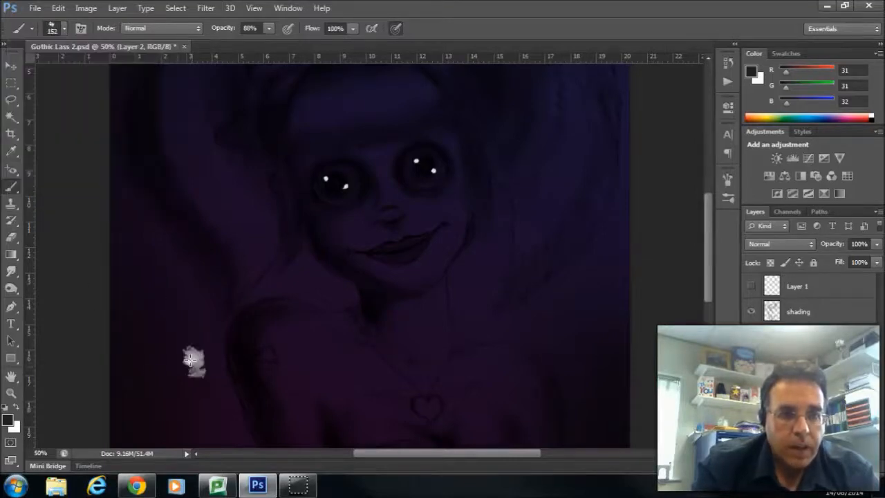
left_click(58, 8)
left_click(90, 20)
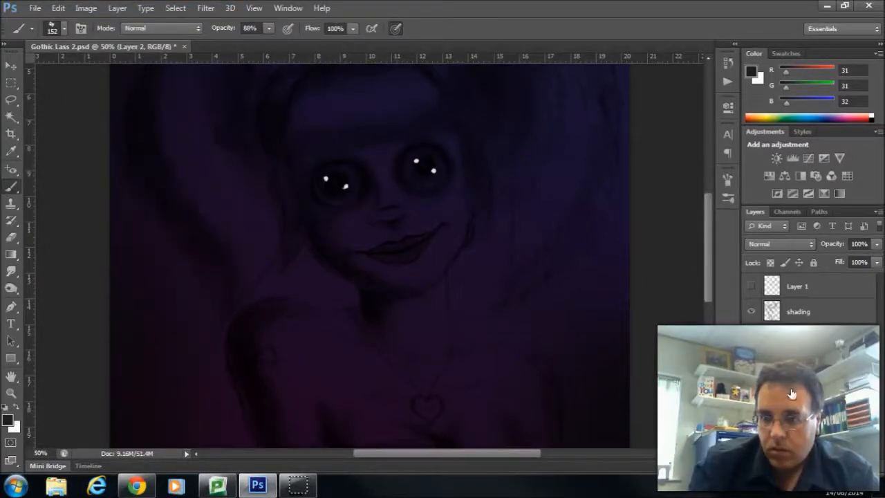
Step: Set the foreground colour to near-black RGB 8, 8, 9, then try a stroke at the canvas edge and undo it
left_click(752, 72)
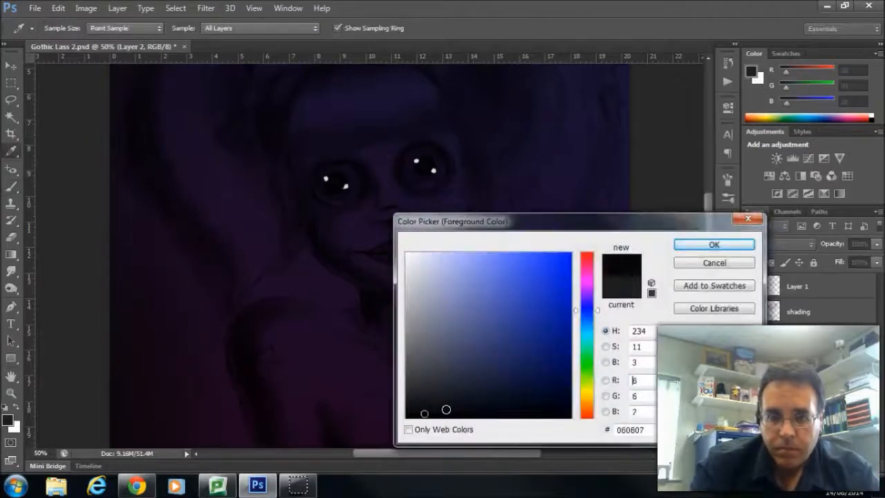
left_click(716, 249)
left_click_drag(99, 361, 138, 330)
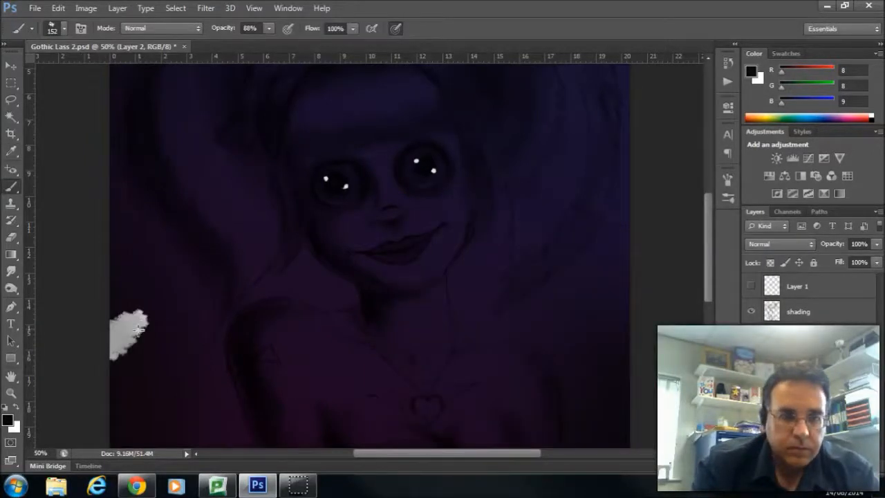
key("ctrl+z")
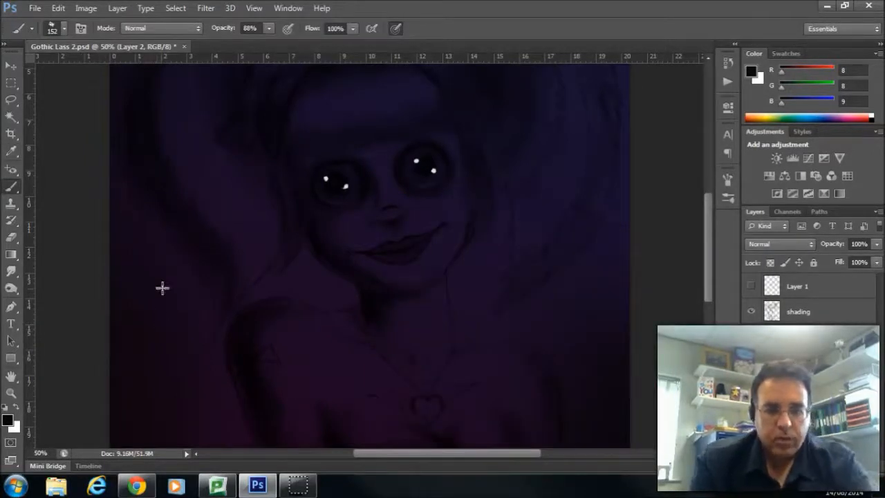
Step: Switch to the textured 90 px brush preset, enlarge it to 195 px and darken the background beside the hair and shoulder on the new layer
left_click(62, 29)
left_click(90, 166)
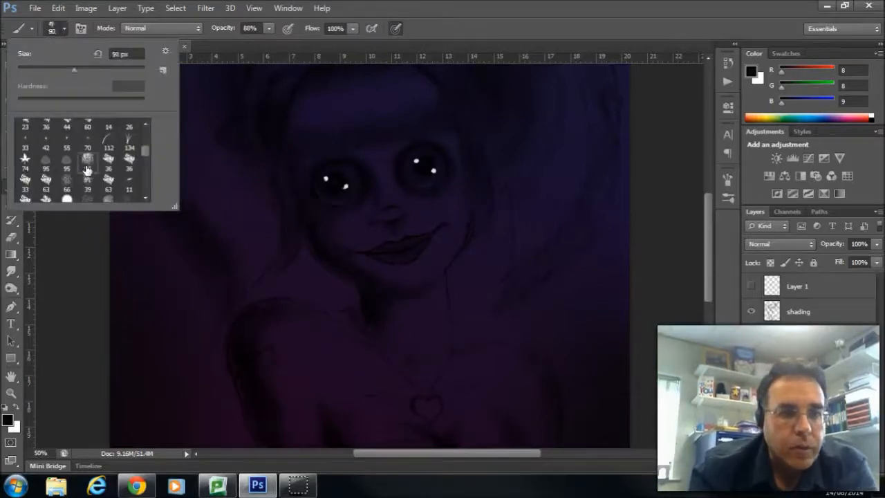
left_click(133, 313)
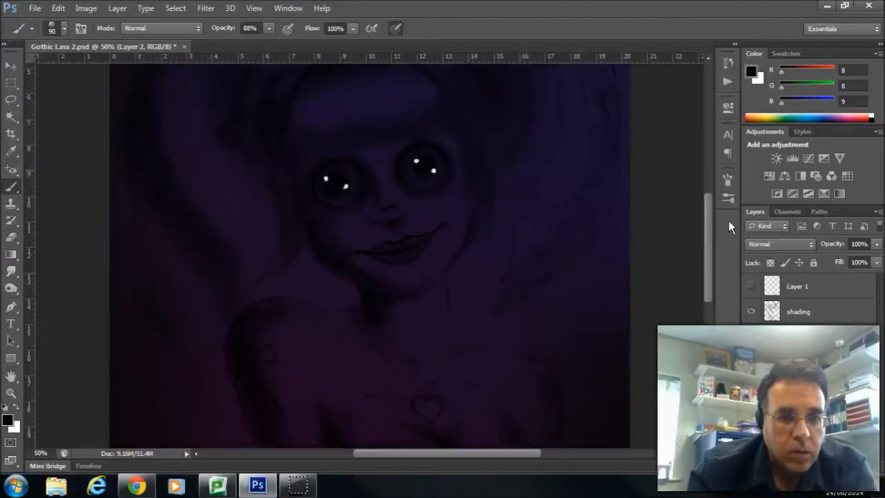
left_click(62, 28)
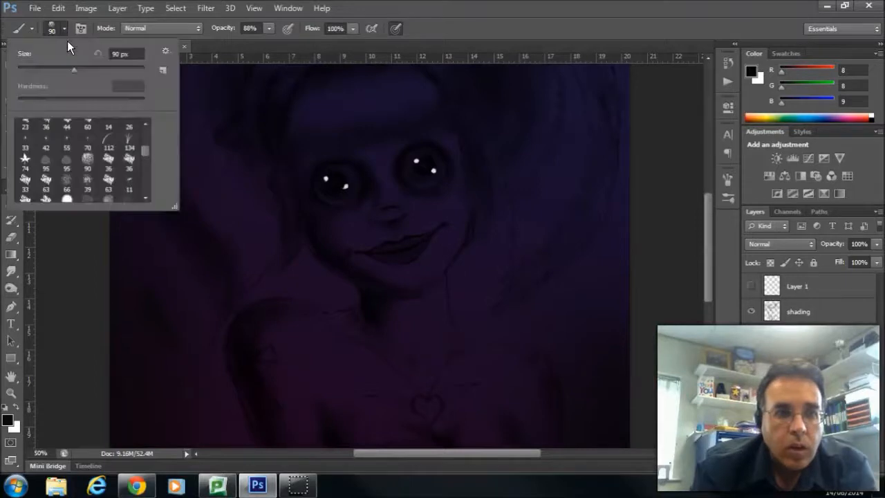
left_click(185, 352)
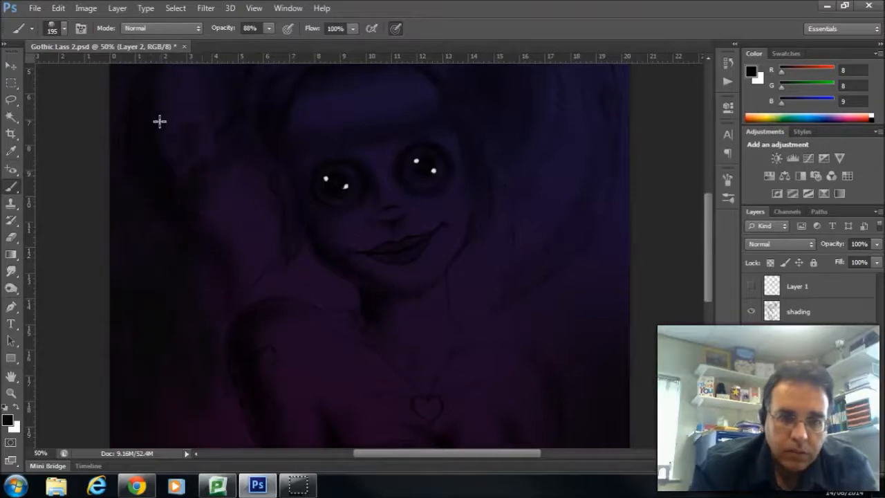
Step: Try the textured brush on the canvas at 3840 px and at 1521 px
left_click(63, 28)
left_click_drag(104, 70, 142, 71)
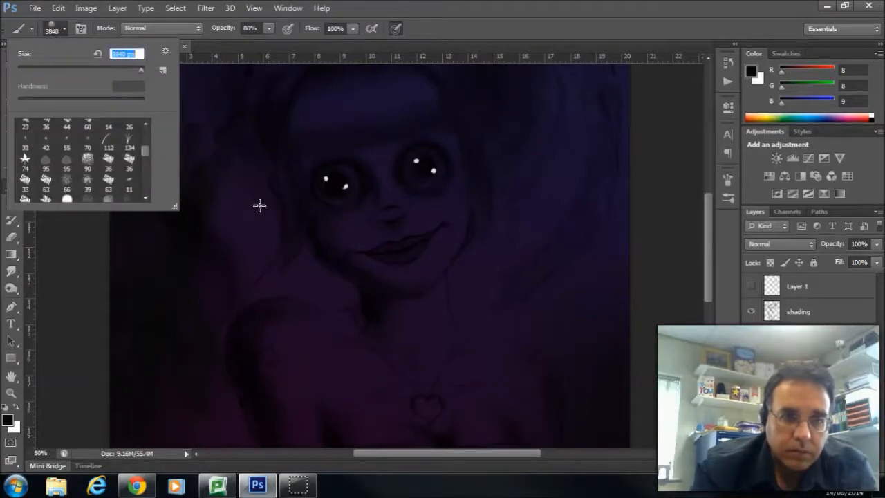
left_click(267, 202)
left_click(419, 177)
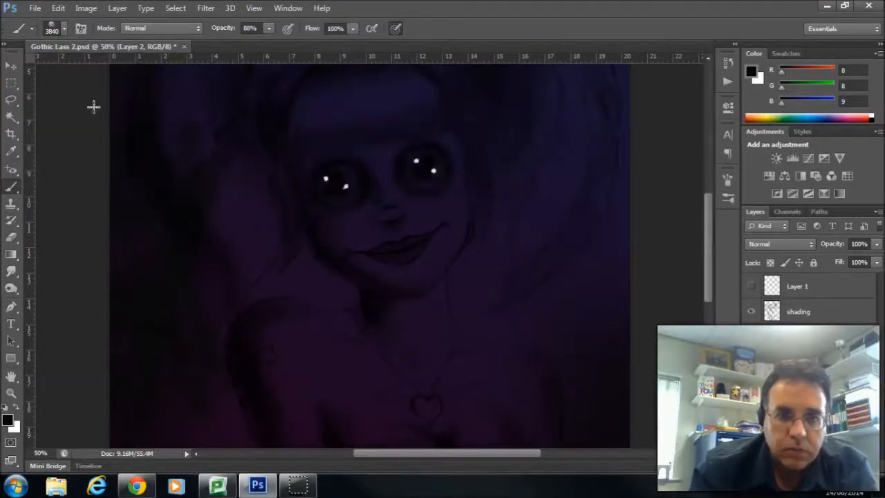
left_click(66, 31)
left_click_drag(141, 67, 132, 69)
left_click(223, 192)
left_click(408, 181)
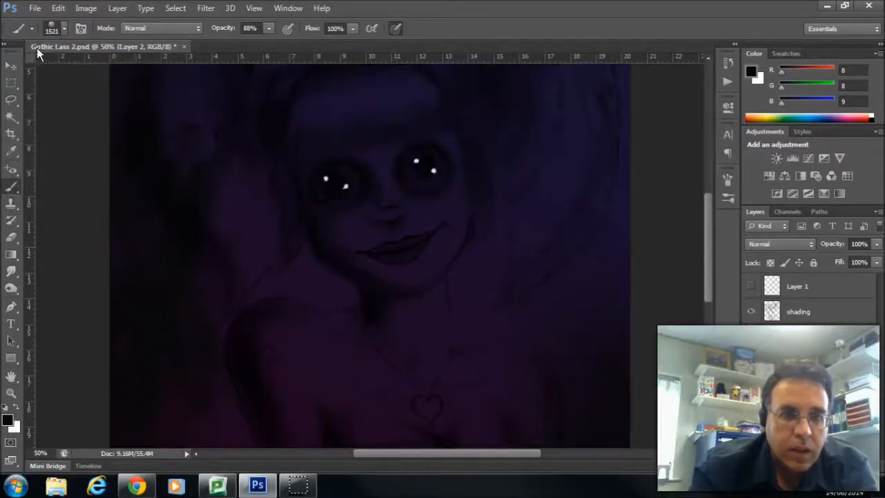
Step: Set the brush size to 422 px and paint dark texture down the background beside the figure to the canvas's lower edge
left_click(64, 29)
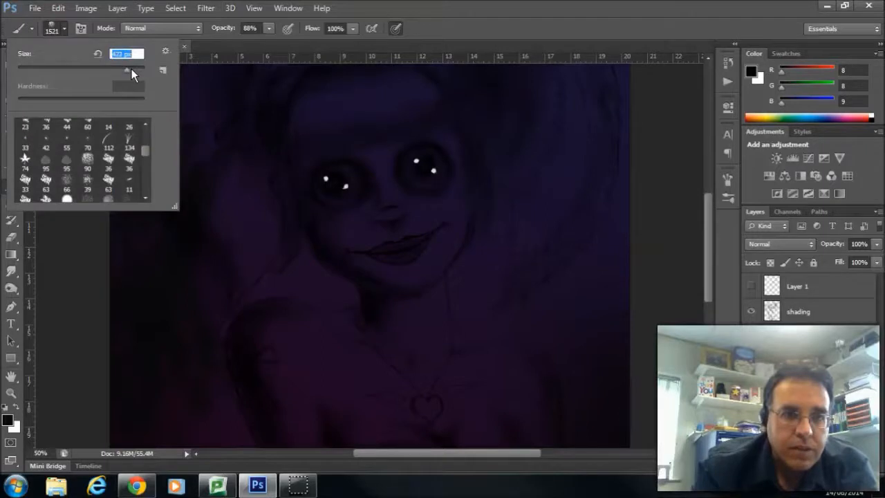
left_click(218, 200)
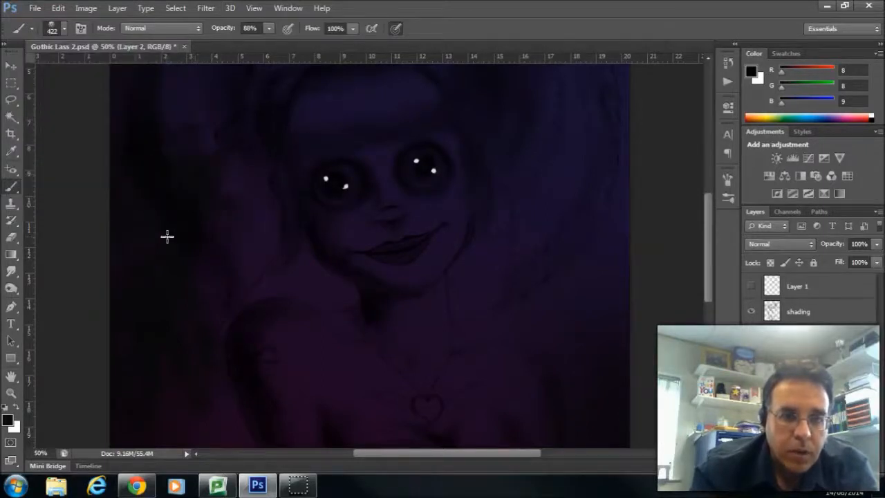
left_click_drag(708, 231, 707, 273)
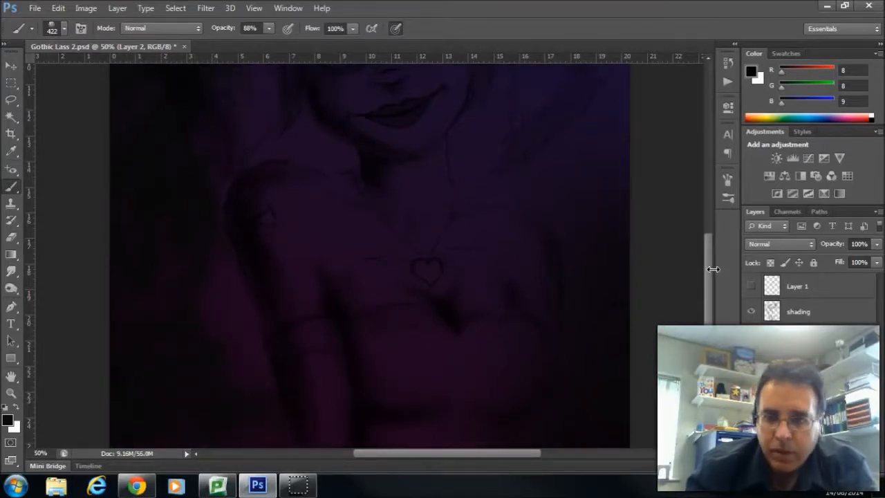
left_click_drag(709, 289, 706, 343)
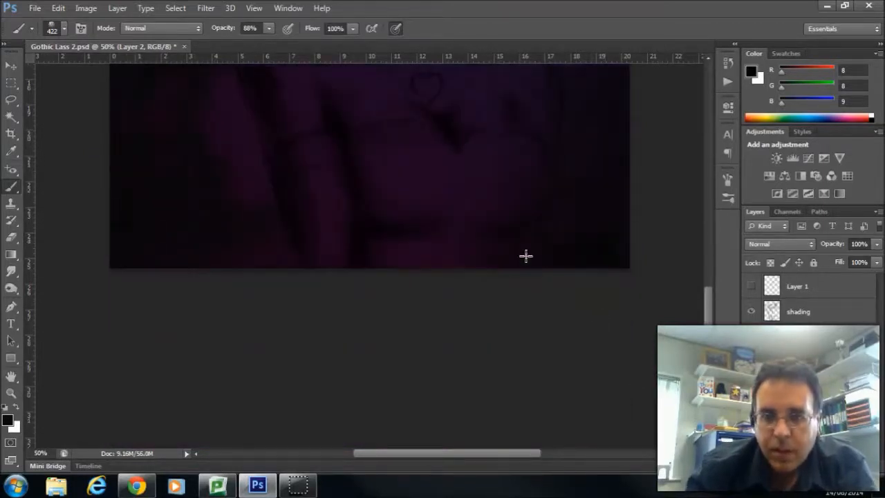
Step: Set the foreground colour to dark red RGB 148, 0, 0
left_click(751, 73)
left_click(589, 415)
type("155")
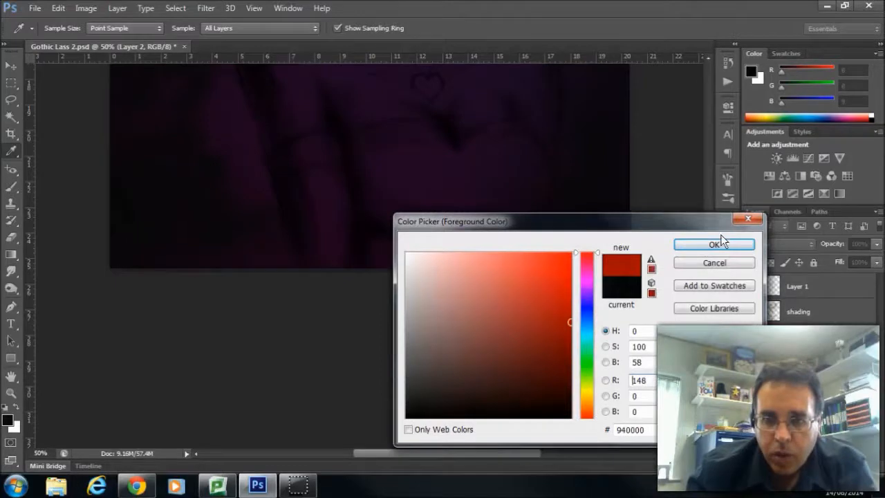
type("b")
left_click(723, 245)
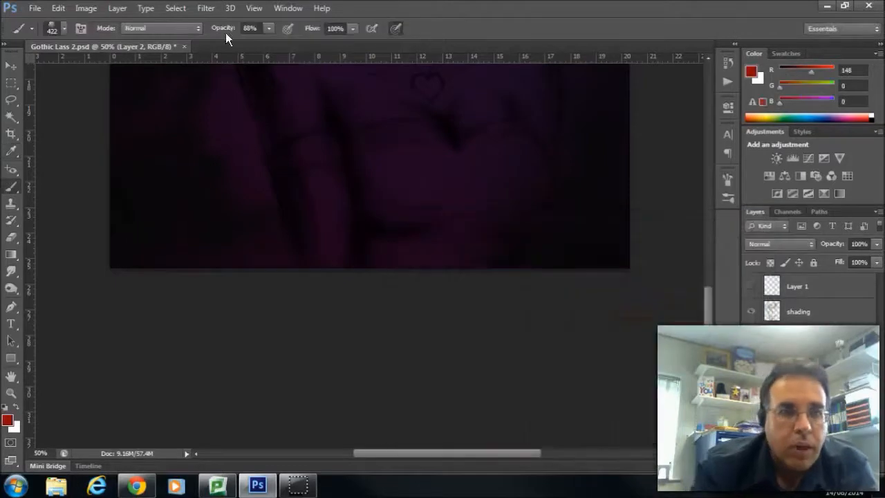
Step: Lower the brush opacity to 8% and paint faint red glows in the background on both sides of the figure
left_click(269, 29)
left_click_drag(254, 43, 217, 46)
mouse_move(206, 91)
left_mouse_down()
mouse_move(218, 145)
mouse_move(183, 124)
mouse_move(200, 128)
left_mouse_up()
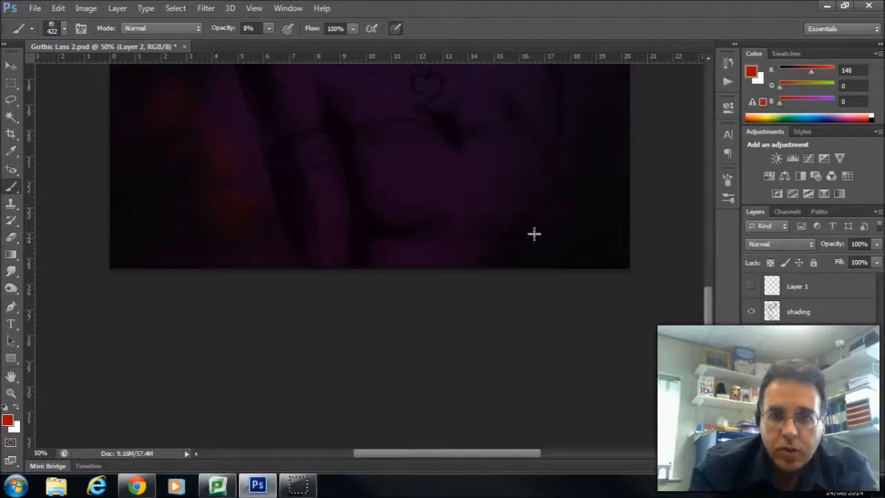
left_click_drag(706, 299, 700, 220)
mouse_move(198, 107)
left_mouse_down()
mouse_move(202, 82)
mouse_move(226, 129)
mouse_move(218, 121)
mouse_move(191, 170)
mouse_move(201, 148)
mouse_move(146, 174)
mouse_move(116, 233)
left_mouse_up()
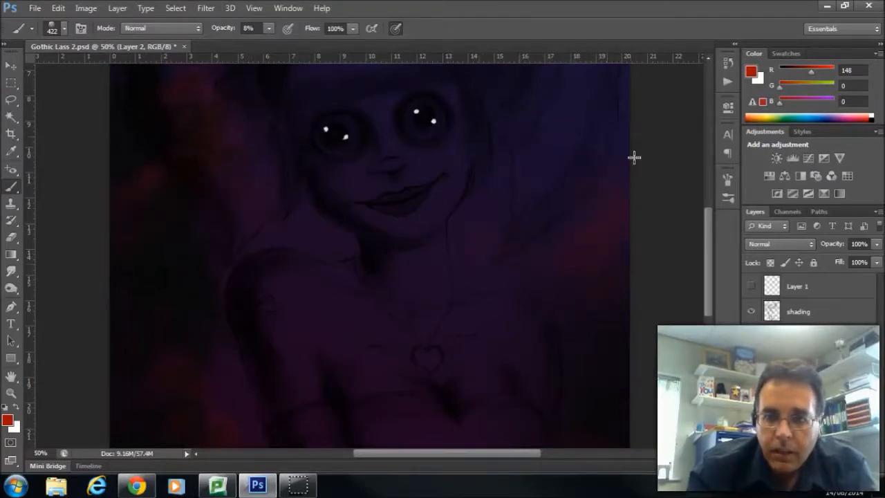
left_click_drag(710, 238, 703, 195)
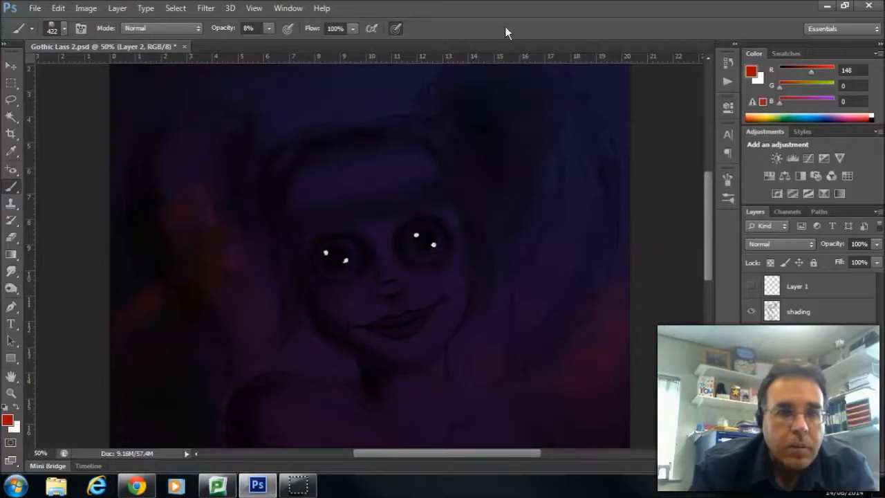
Step: Set the foreground colour to pink RGB 237, 75, 235 and brush faint tints around the head and hair at 4% opacity
left_click(751, 72)
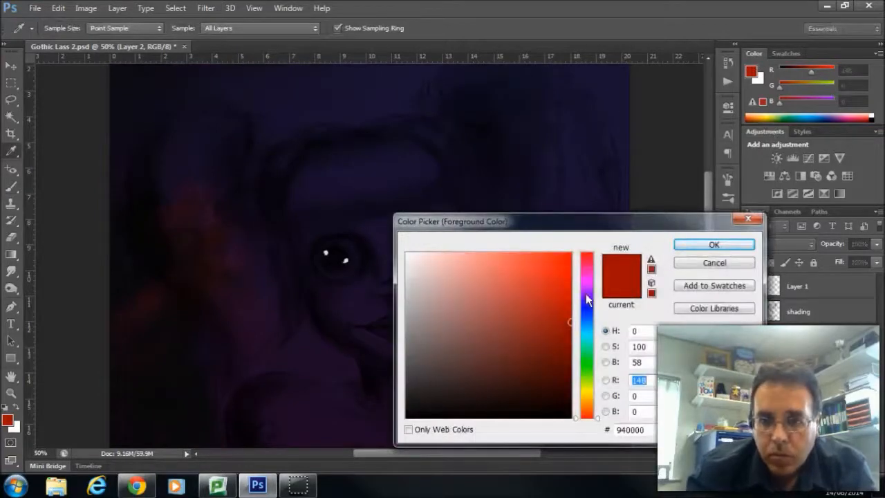
left_click(586, 279)
left_click_drag(553, 285, 518, 264)
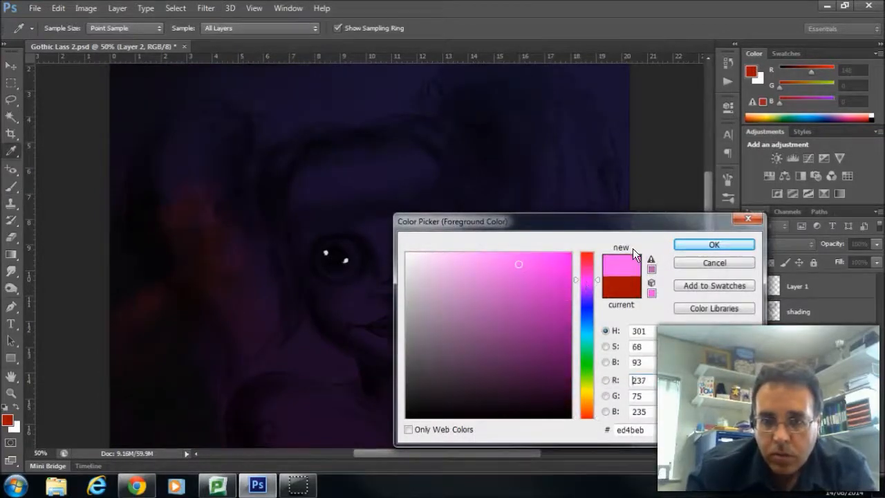
left_click(688, 245)
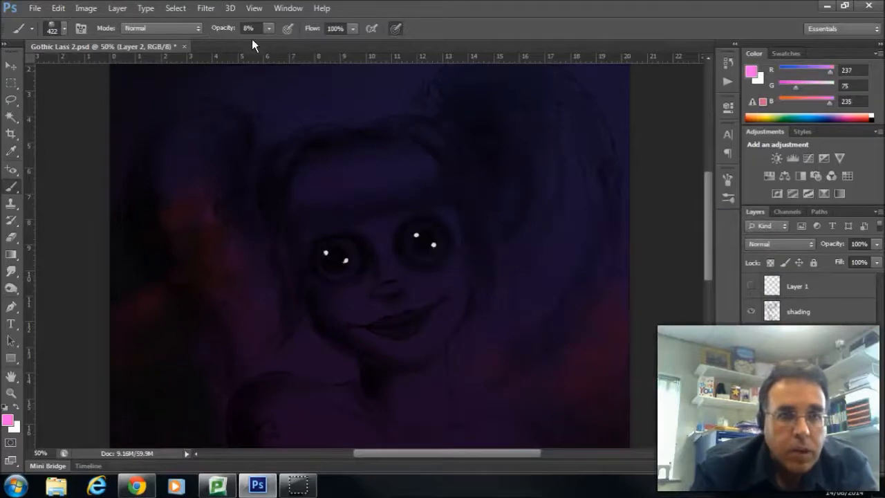
left_click(268, 30)
mouse_move(124, 160)
left_mouse_down()
mouse_move(159, 145)
mouse_move(184, 110)
mouse_move(172, 190)
mouse_move(280, 104)
mouse_move(313, 116)
mouse_move(385, 100)
mouse_move(531, 124)
mouse_move(546, 175)
mouse_move(518, 364)
mouse_move(482, 318)
mouse_move(516, 278)
left_mouse_up()
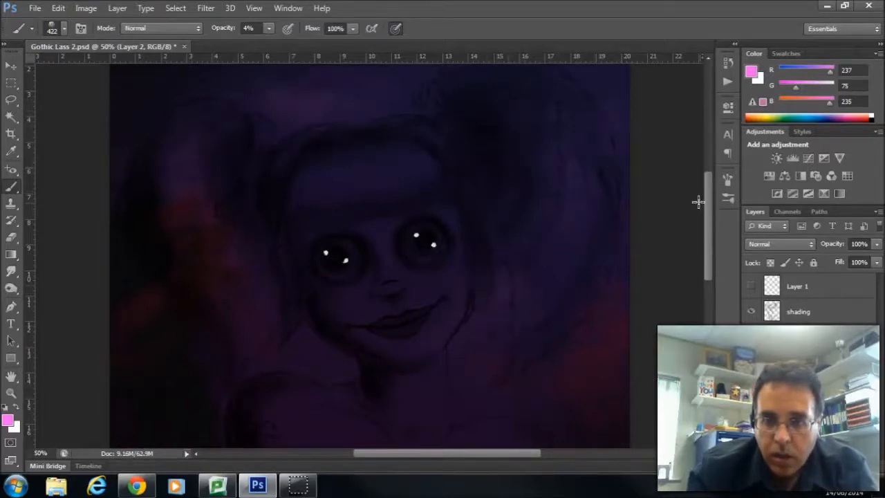
scroll(710, 215, "down", 2)
Step: Change the foreground colour to dark green RGB 5, 69, 0 and tint the background around the head and neck at 4% opacity
left_click(751, 71)
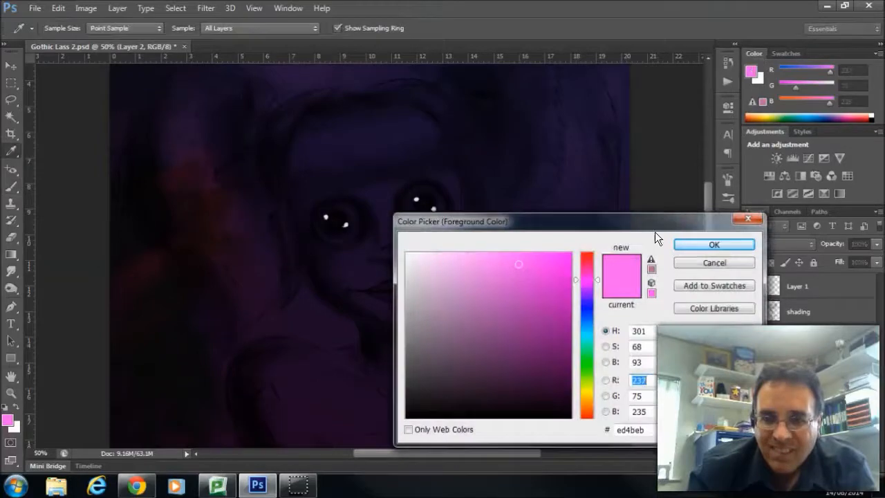
left_click(591, 360)
left_click_drag(533, 375, 568, 391)
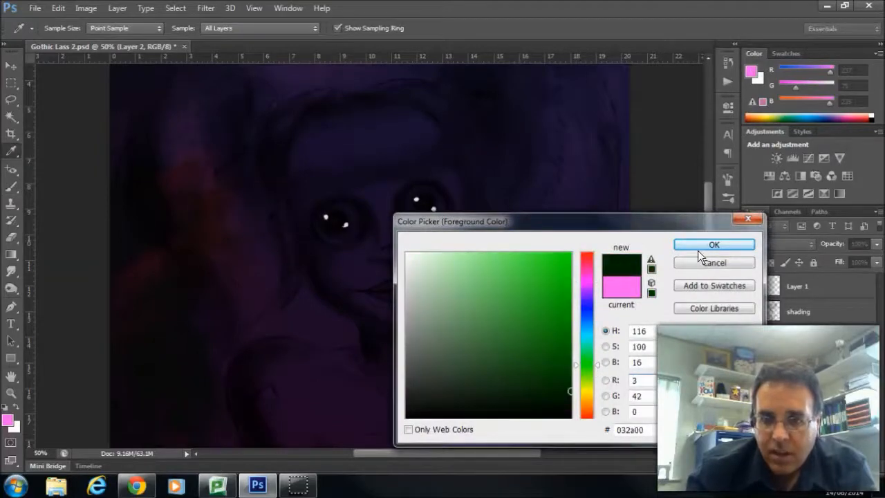
left_click(701, 245)
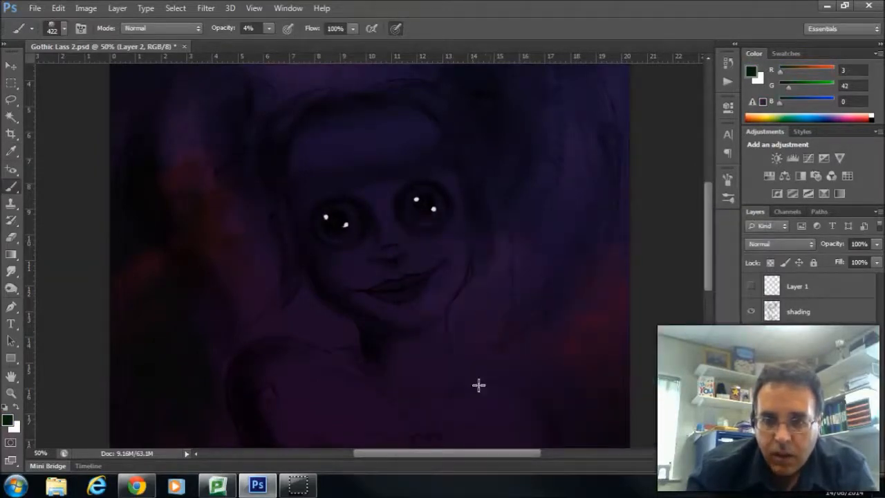
left_click(751, 71)
mouse_move(576, 371)
left_mouse_down()
mouse_move(555, 380)
mouse_move(570, 373)
left_mouse_up()
left_click(701, 240)
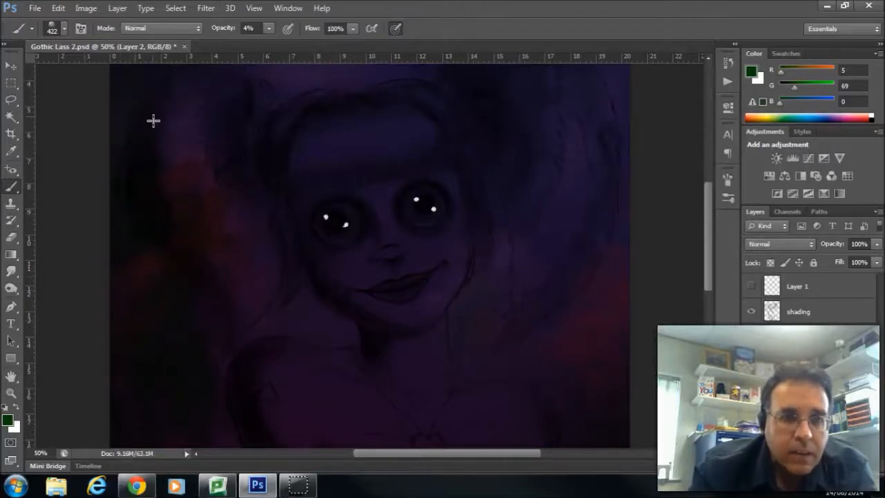
left_click_drag(708, 224, 708, 254)
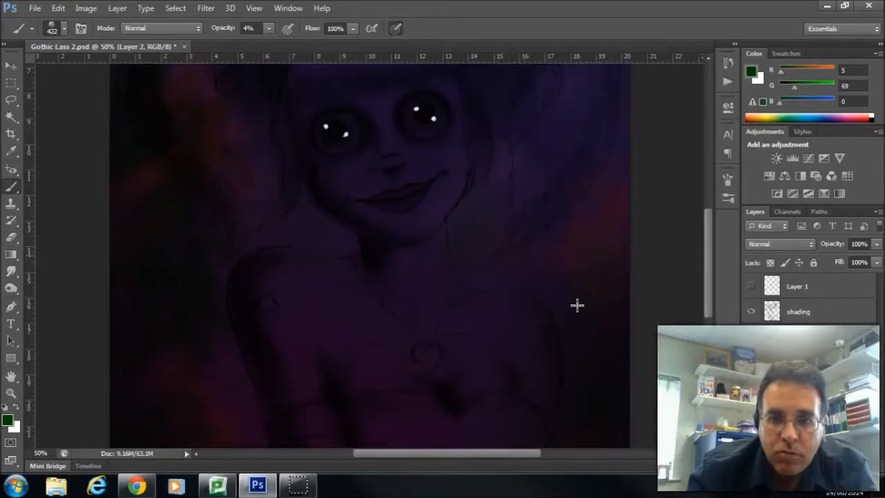
Step: Raise the brush opacity to 9% and add green tints to the background beside the shoulders and torso
left_click(269, 28)
left_click_drag(266, 41, 271, 45)
left_click(612, 218)
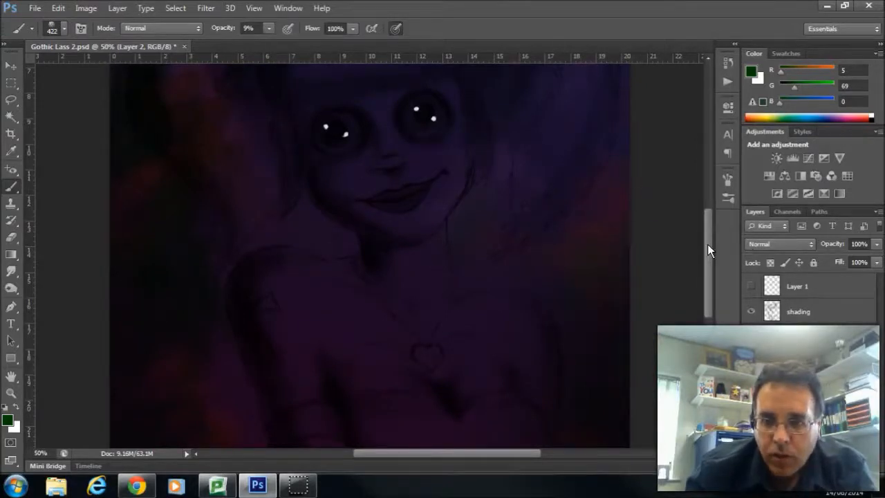
left_click_drag(707, 251, 701, 296)
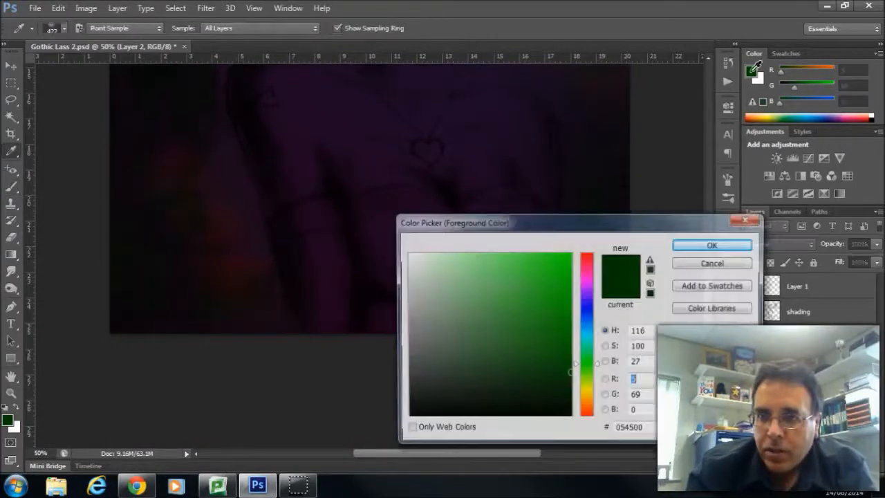
Step: Set the foreground colour to black RGB 0, 0, 0 and the brush opacity to 18%
left_click(752, 73)
left_click_drag(536, 393, 574, 419)
left_click(721, 245)
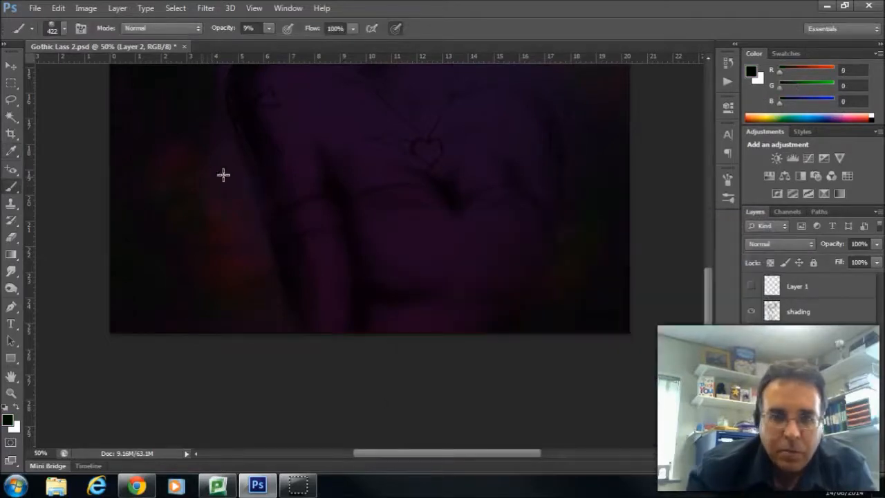
left_click(270, 28)
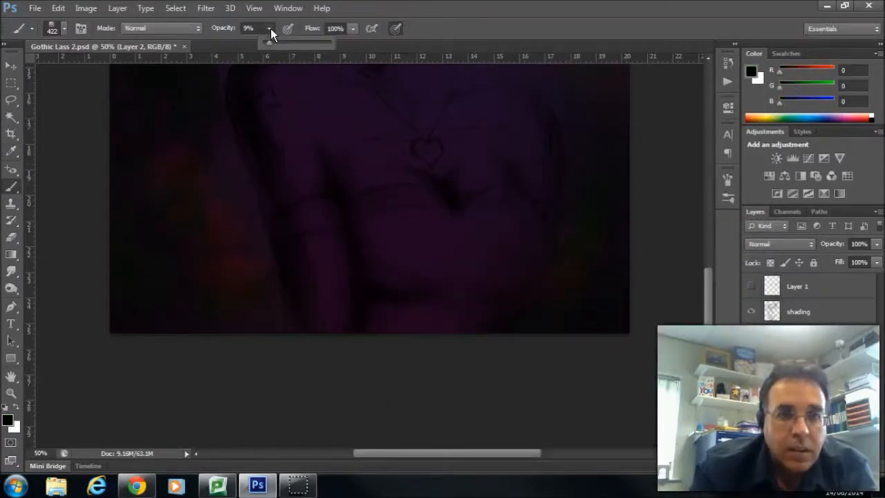
left_click_drag(267, 41, 271, 41)
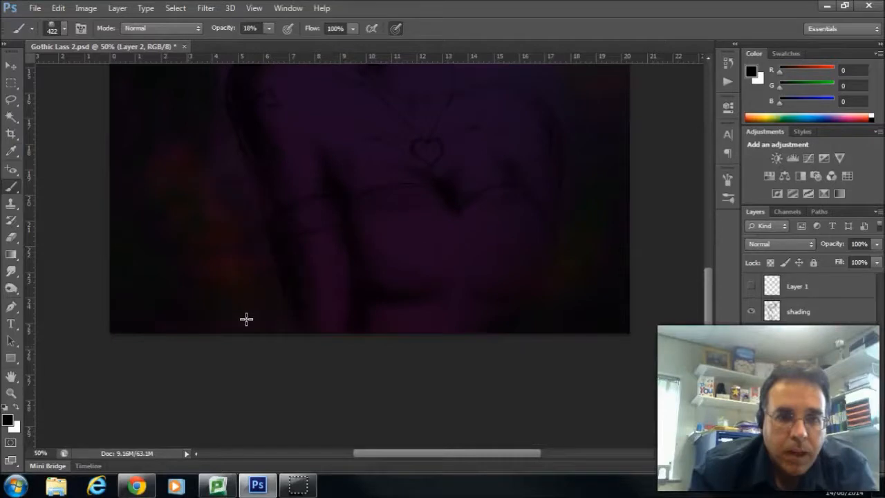
Step: Darken the background around the figure and along the canvas edges with soft black strokes, from the lower edge to the top
left_click_drag(708, 288, 704, 234)
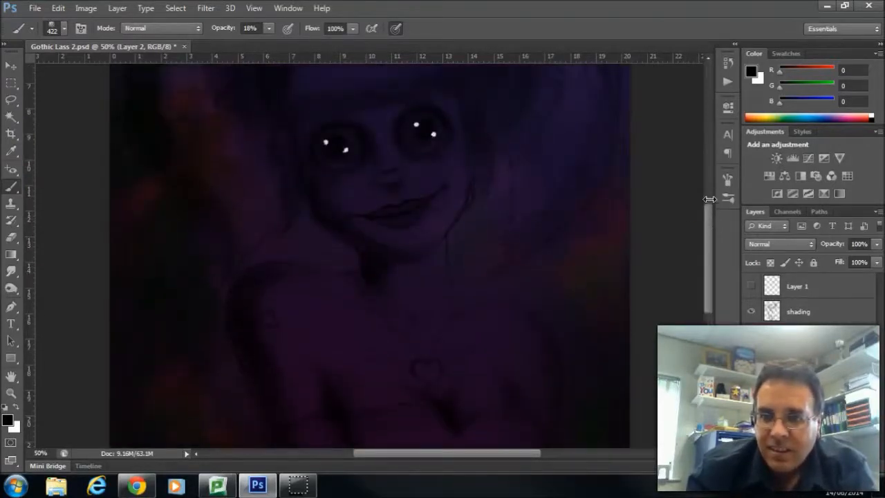
left_click_drag(709, 223, 708, 166)
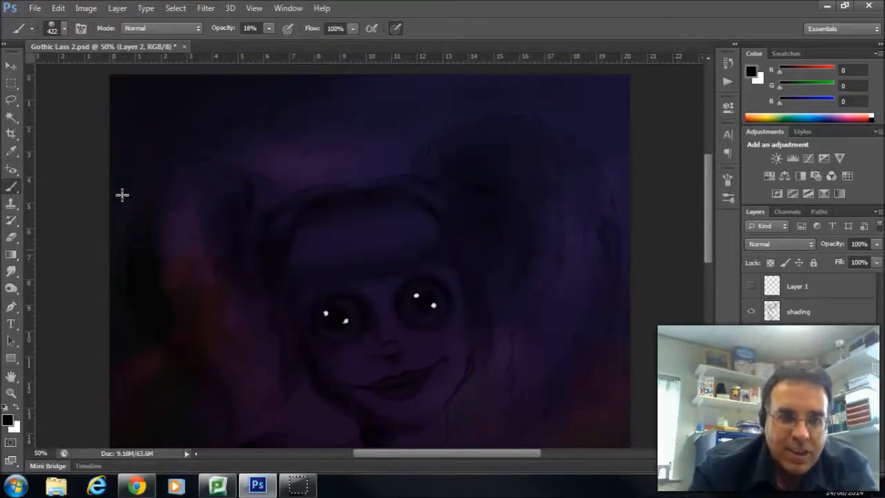
left_click_drag(709, 177, 711, 199)
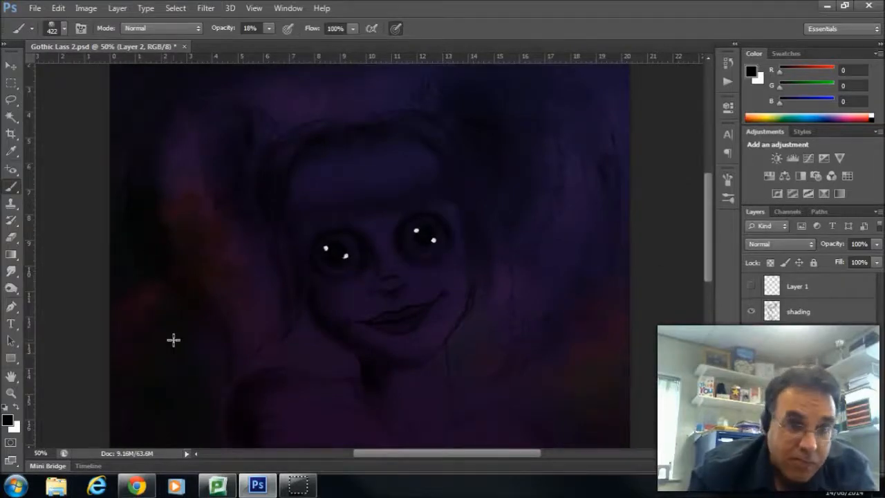
left_click_drag(710, 203, 711, 239)
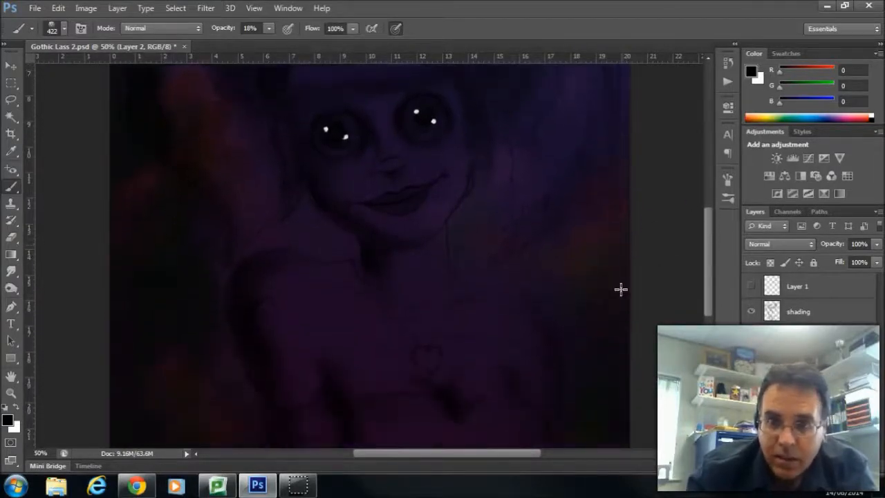
left_click_drag(708, 257, 712, 294)
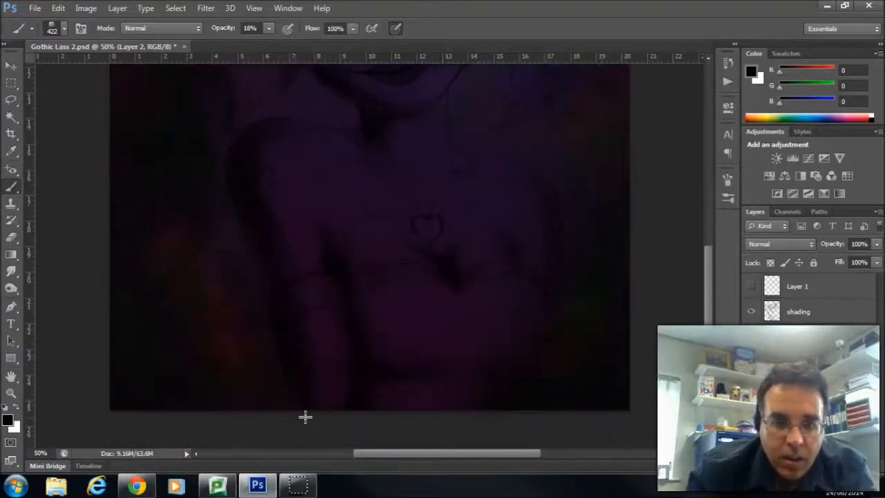
left_click_drag(706, 284, 697, 137)
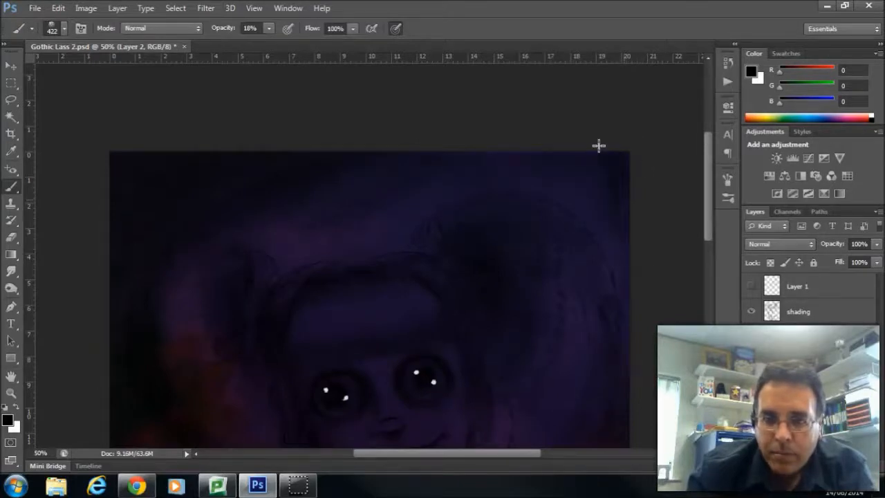
left_click_drag(712, 184, 721, 219)
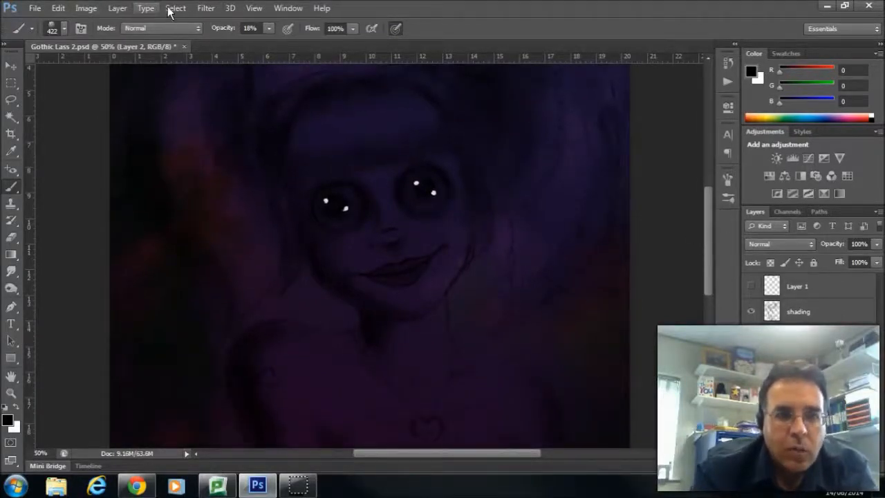
Step: Apply a Gaussian Blur with a 31.9-pixel radius to the background texture on Layer 2
left_click(206, 8)
mouse_move(246, 139)
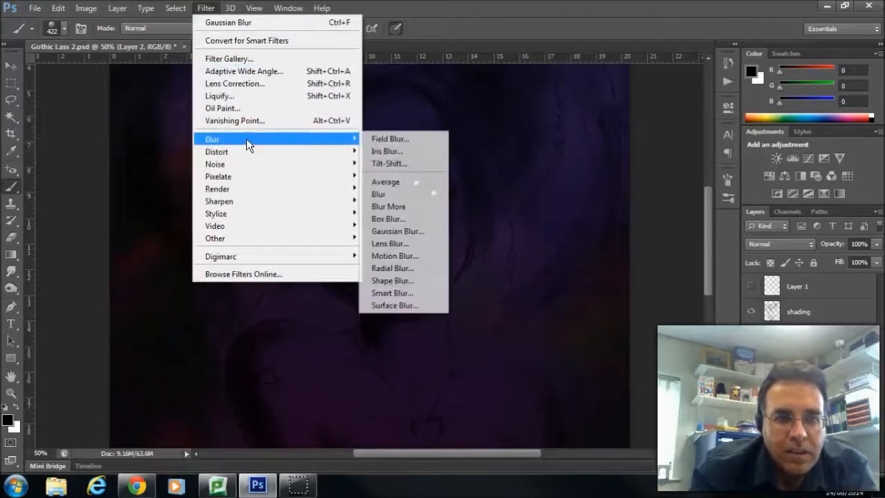
left_click(410, 230)
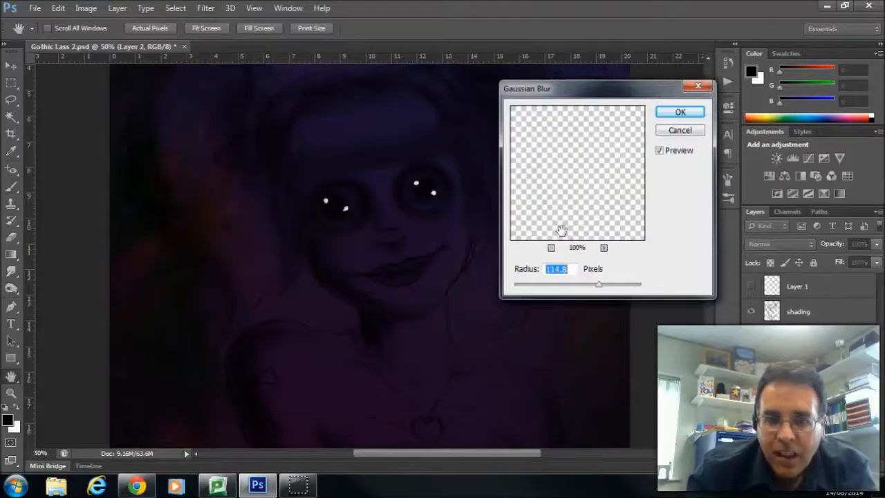
left_click_drag(594, 282, 551, 289)
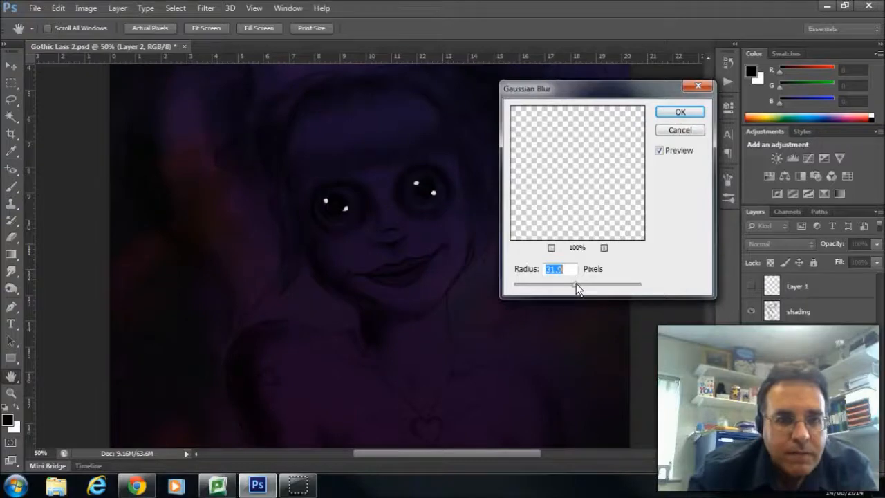
left_click(674, 112)
Step: Set the foreground colour to a near-black blue, RGB 4, 9, 16
scroll(708, 238, "up", 5)
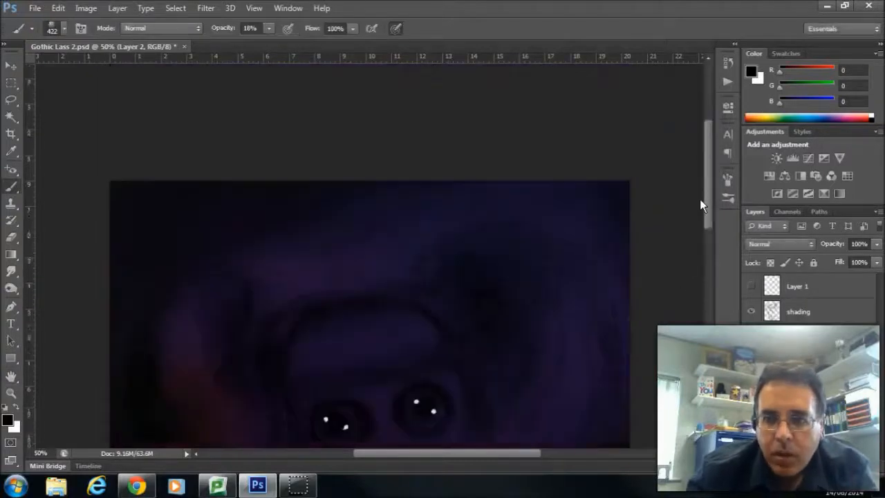
left_click_drag(703, 231, 710, 267)
left_click(751, 72)
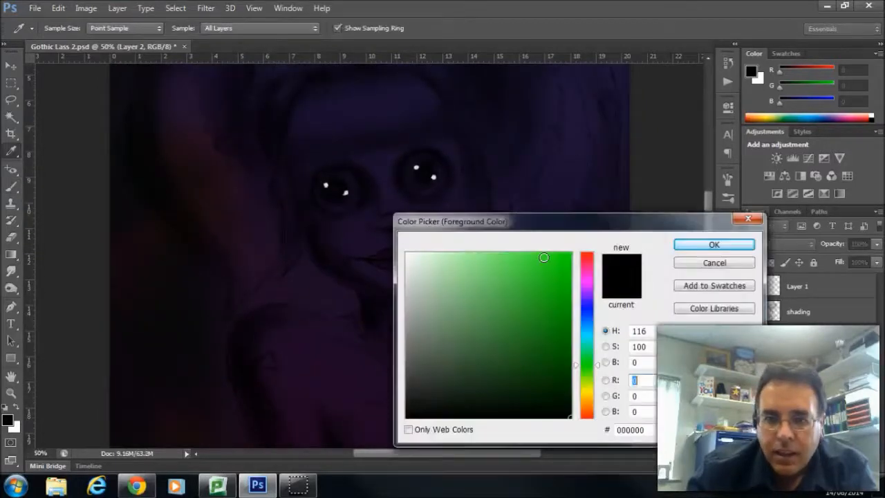
left_click(585, 319)
left_click_drag(488, 376, 526, 408)
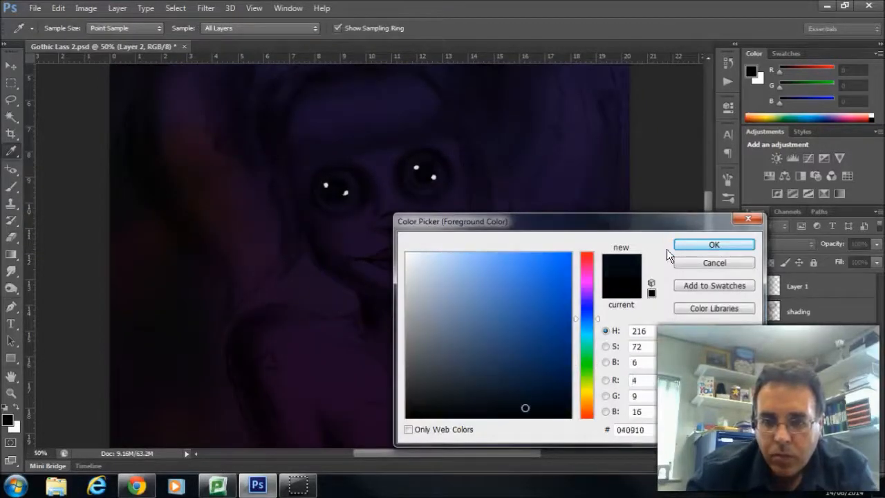
left_click(698, 244)
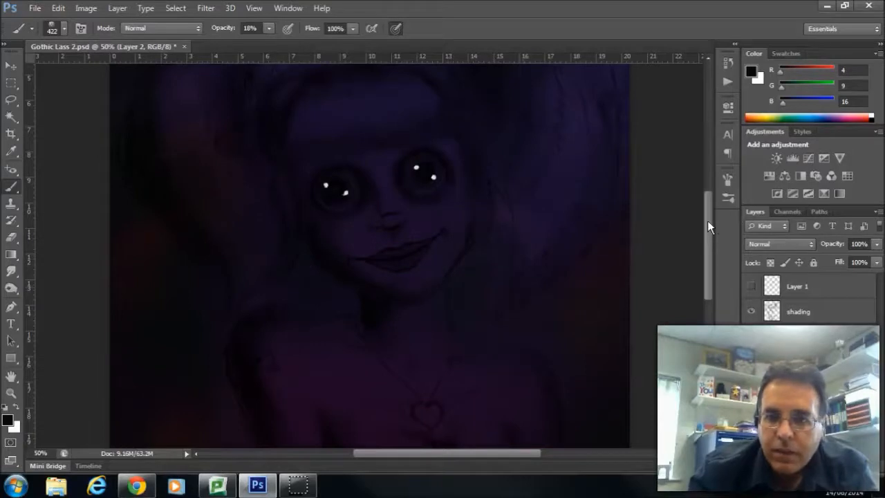
Step: Zoom out to 25% to show the whole painting and restore the window to a movable size that exposes the full layer list
scroll(707, 207, "up", 5)
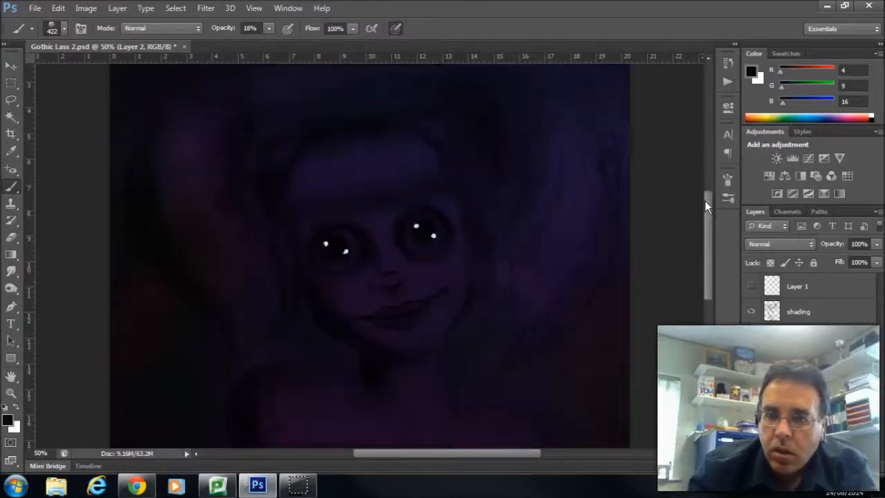
scroll(706, 187, "down", 5)
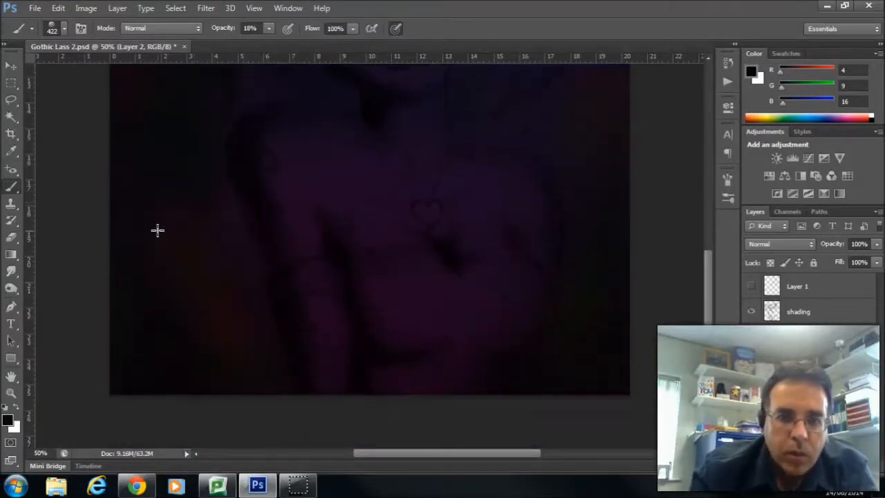
left_click_drag(712, 280, 691, 205)
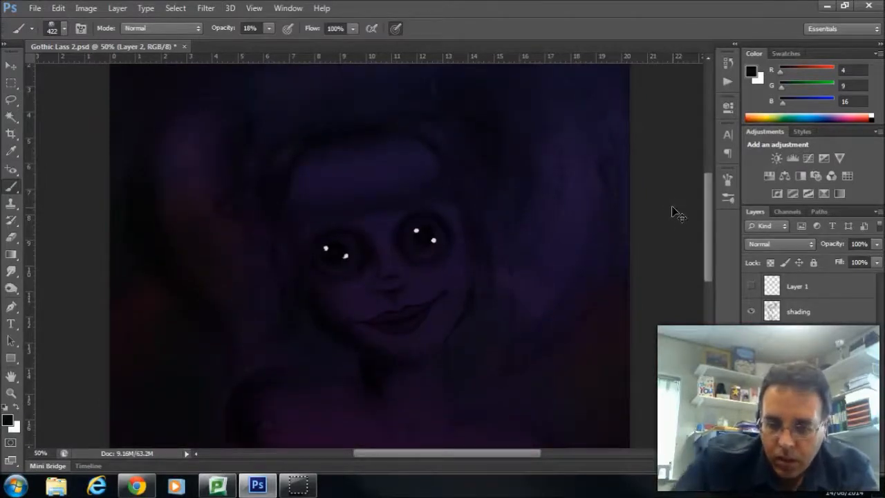
key("ctrl+minus")
key("ctrl+minus")
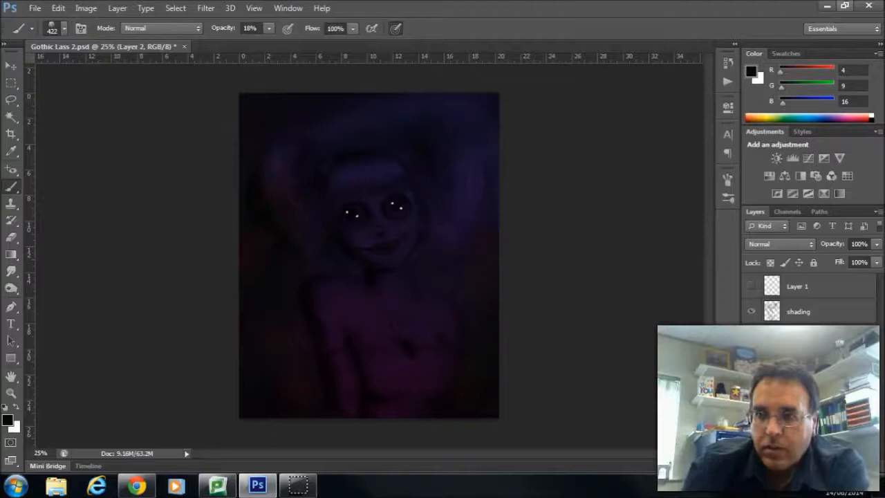
left_click(845, 5)
left_click_drag(488, 25, 309, 9)
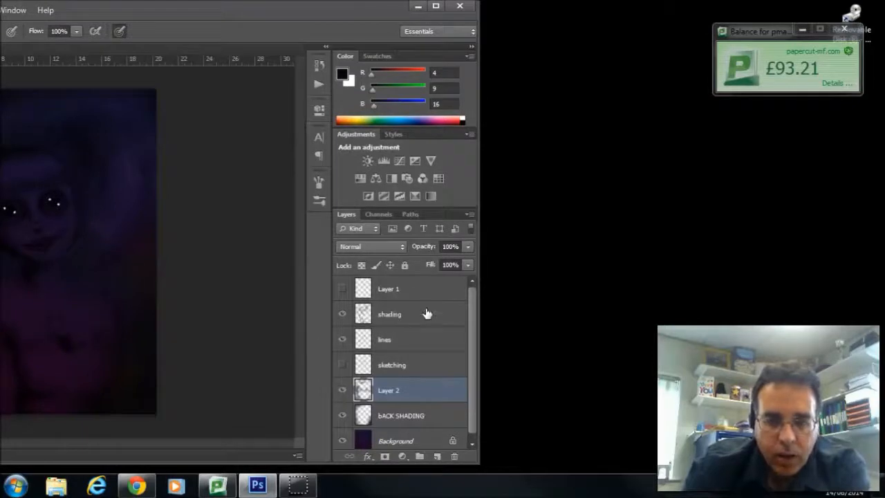
Step: Merge the shading layer down into the lines layer
left_click(410, 342)
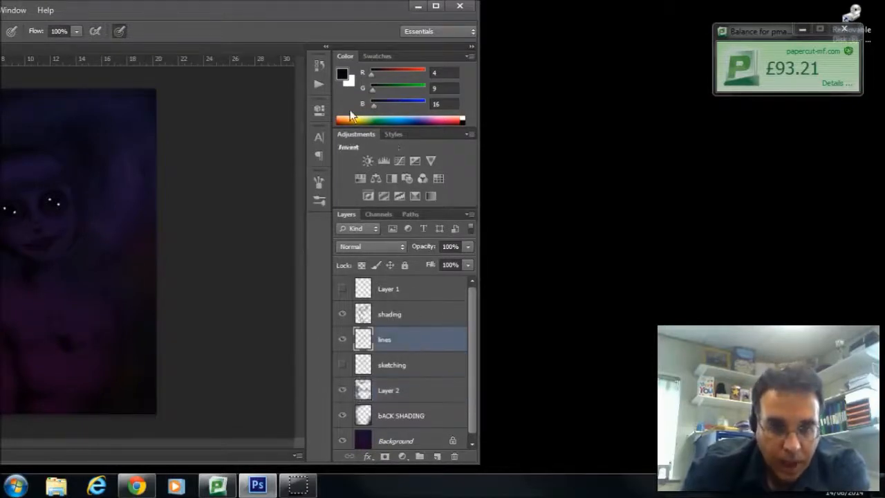
left_click_drag(306, 20, 395, 9)
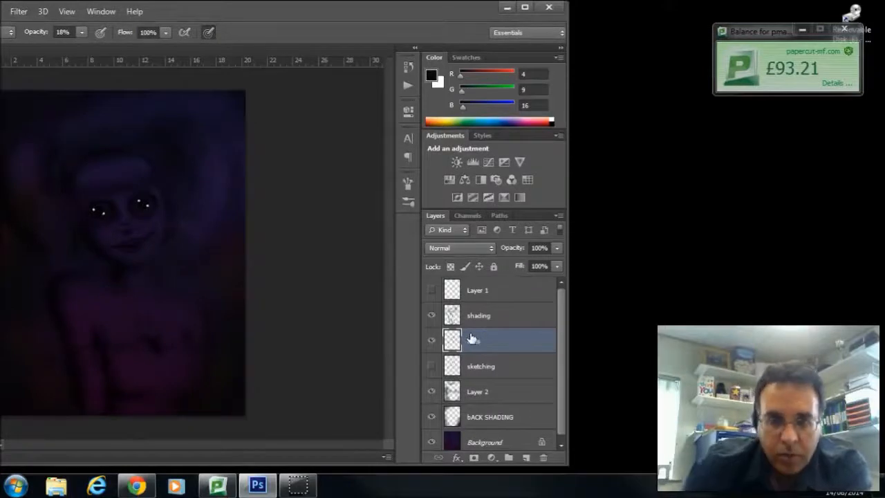
left_click(536, 320)
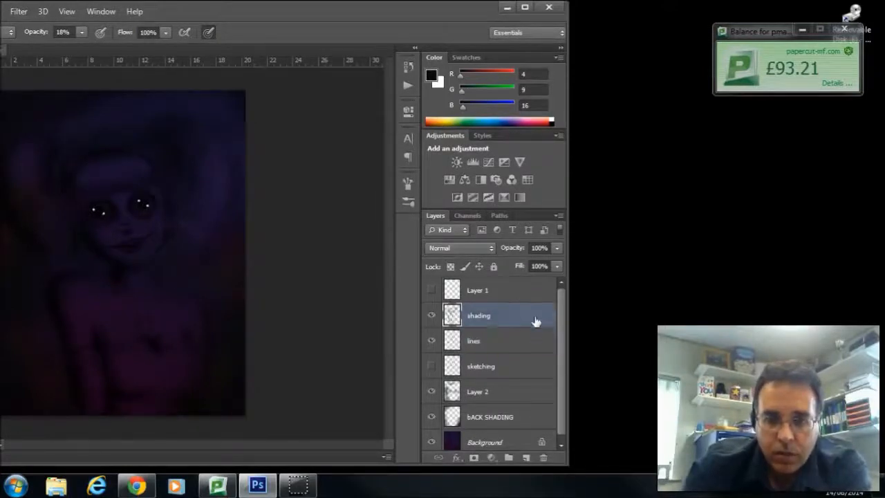
right_click(493, 334)
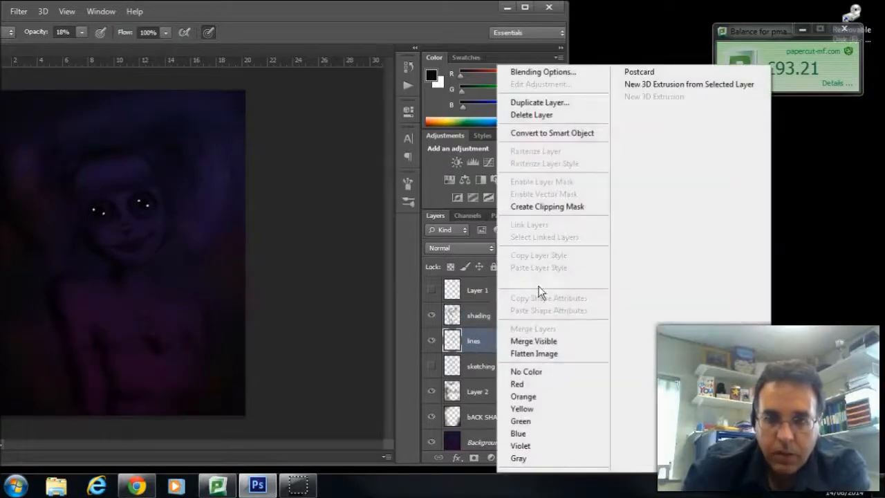
left_click(477, 322)
left_click(470, 319)
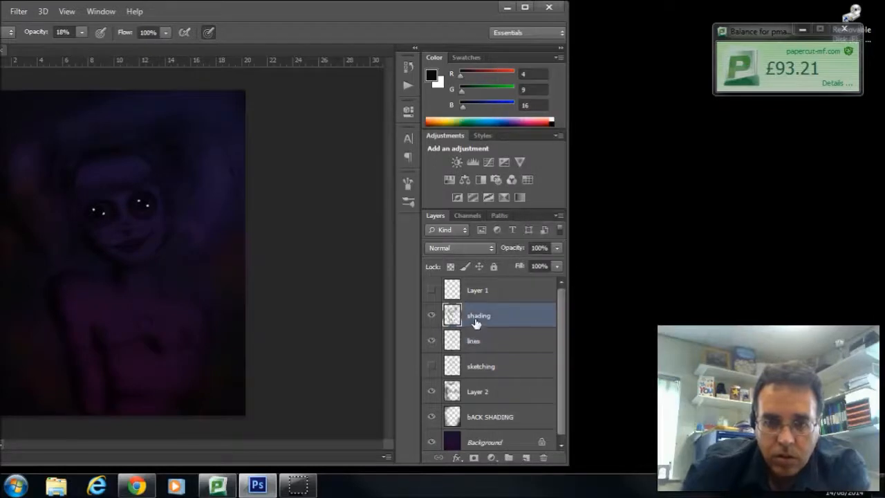
right_click(480, 331)
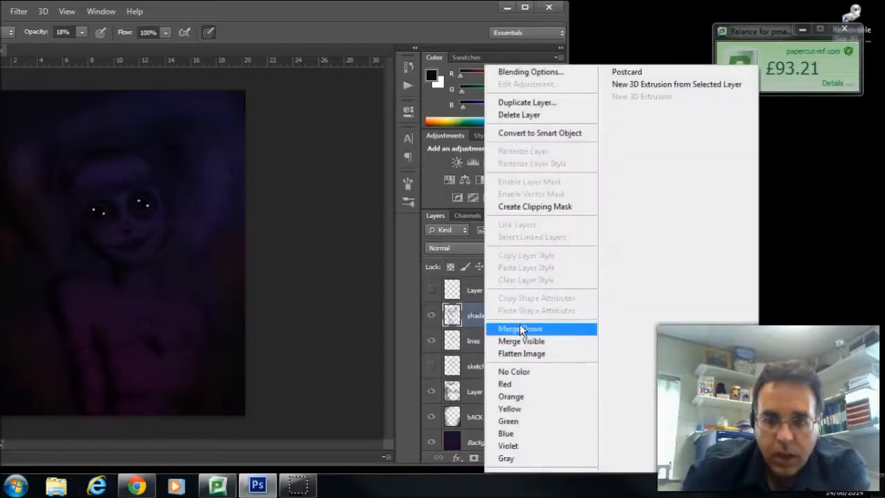
left_click(520, 329)
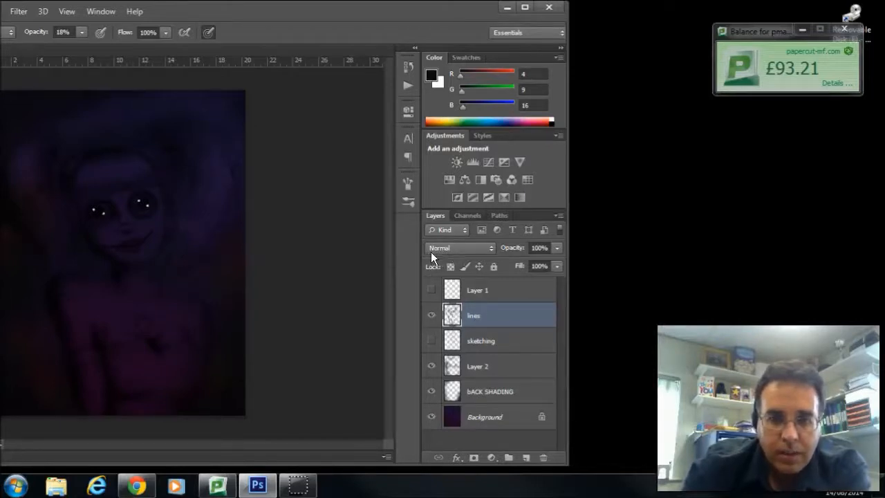
Step: Set the lines layer's blending mode to Multiply and compare the image with that layer hidden and shown
left_click(491, 250)
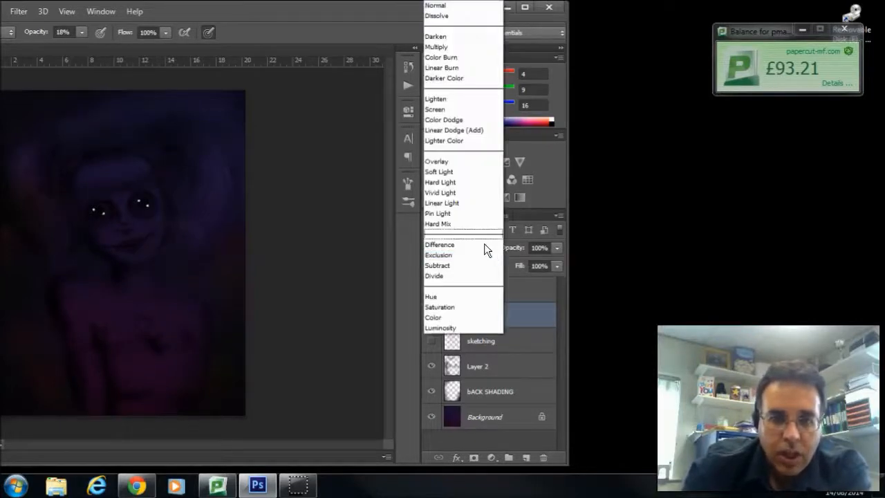
left_click(440, 44)
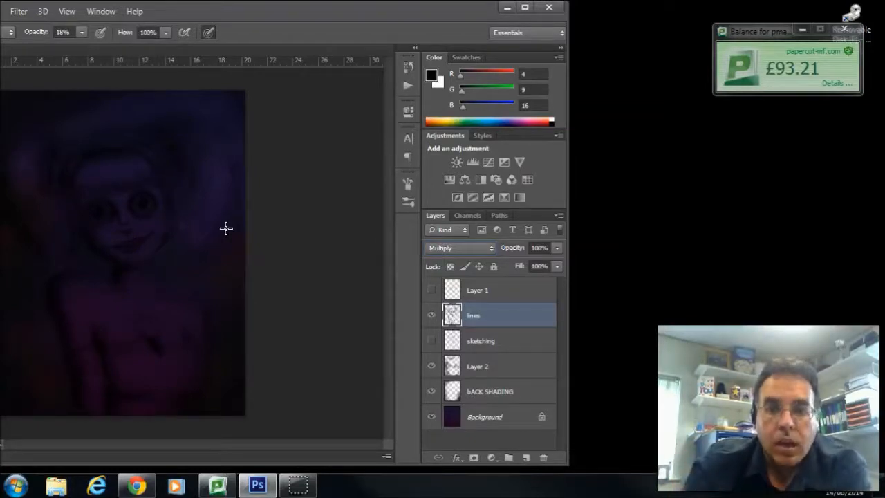
left_click(431, 317)
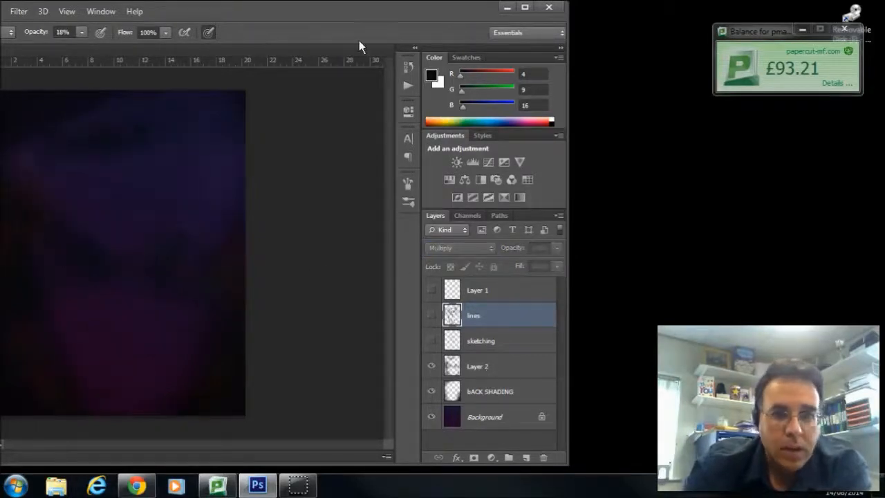
left_click_drag(388, 15, 515, 22)
left_click(557, 321)
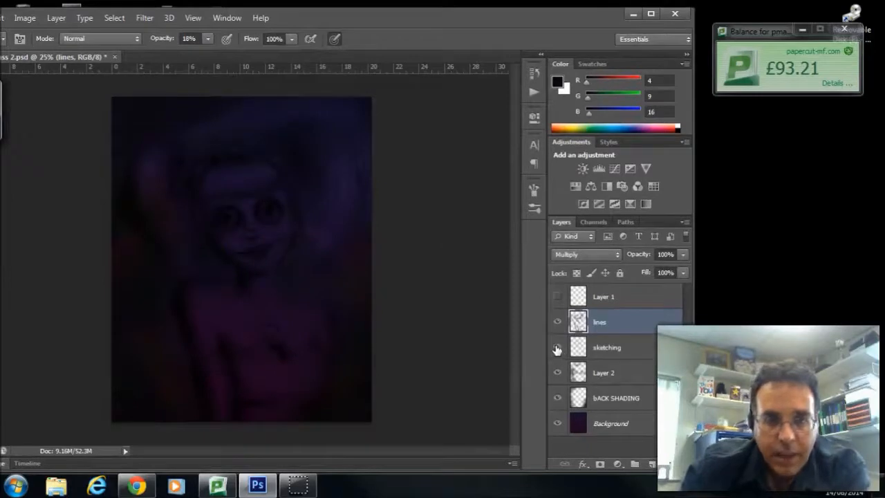
Step: Delete the sketching layer and merge Layer 2 down into the bACK SHADING layer
left_click(612, 347)
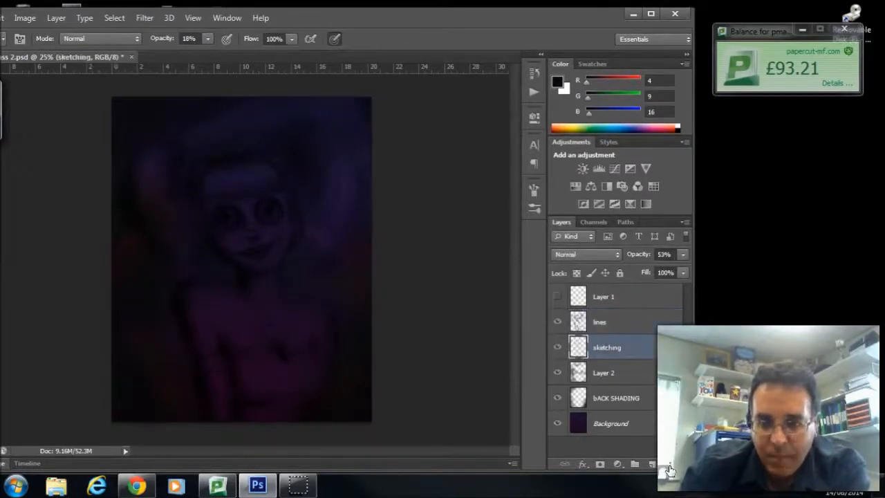
left_click(669, 466)
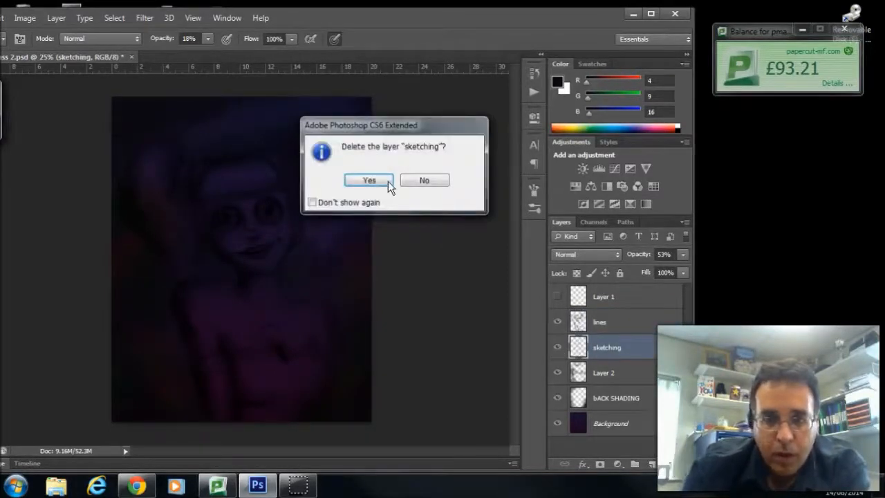
left_click(370, 180)
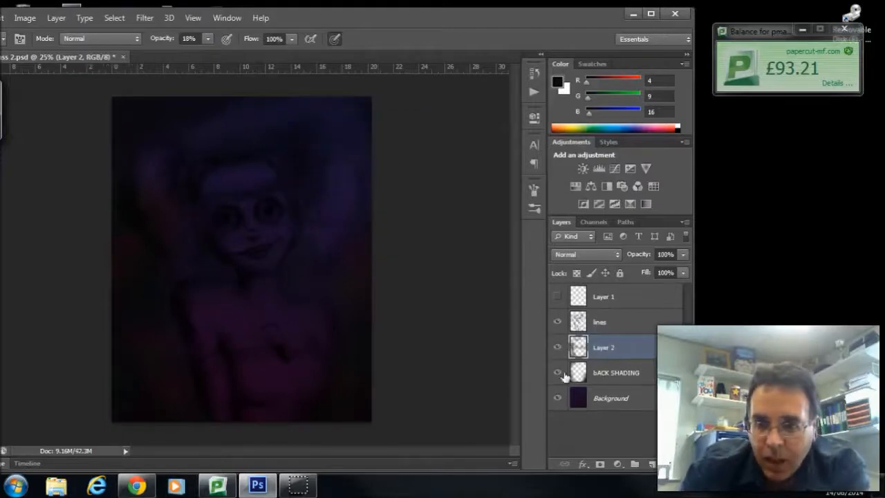
right_click(619, 349)
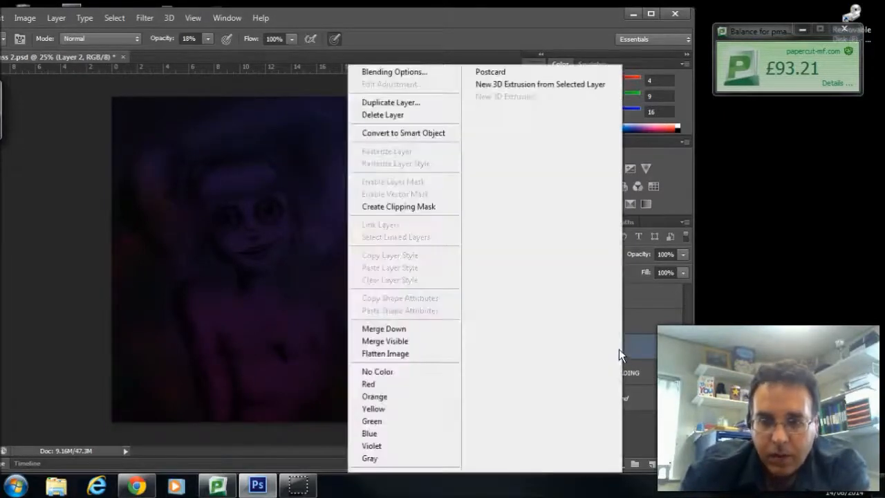
left_click(393, 329)
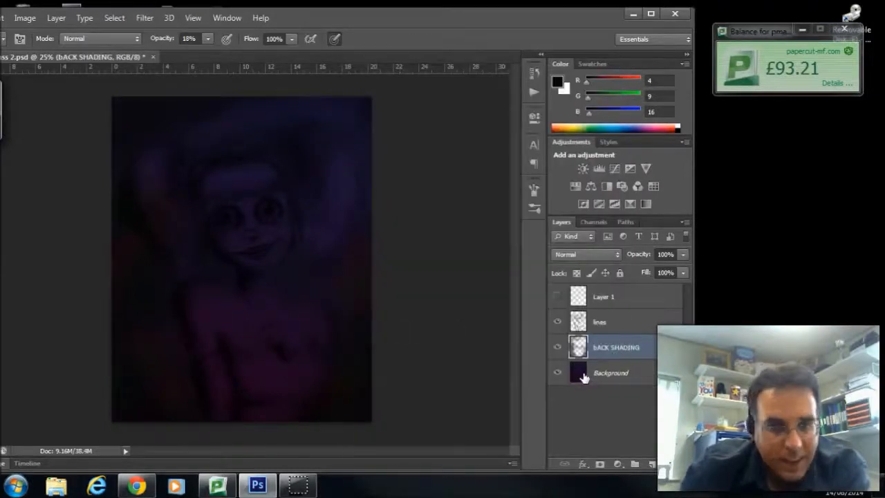
Step: Hide and show the Background layer to examine the line work and shading on their own
left_click(558, 374)
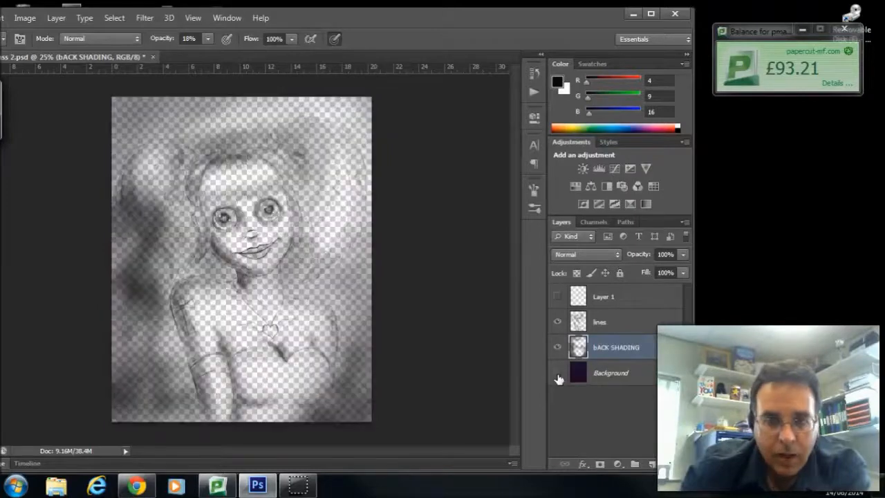
left_click(557, 373)
left_click(557, 374)
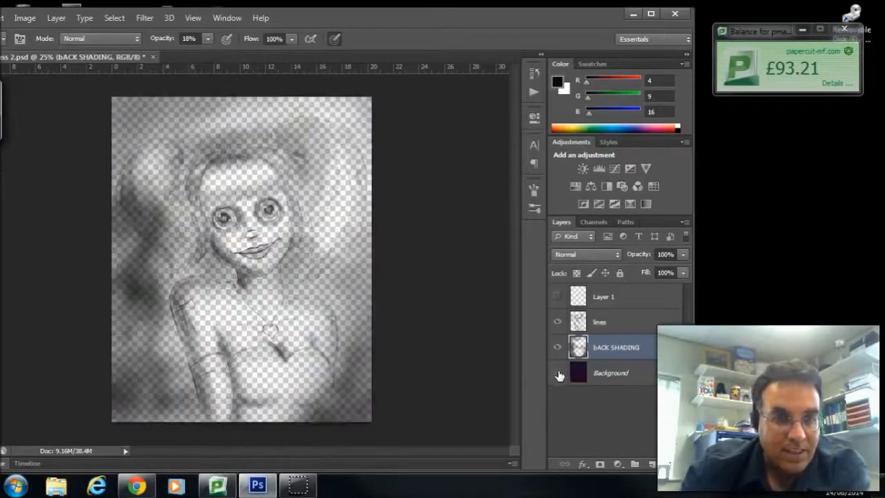
left_click(559, 373)
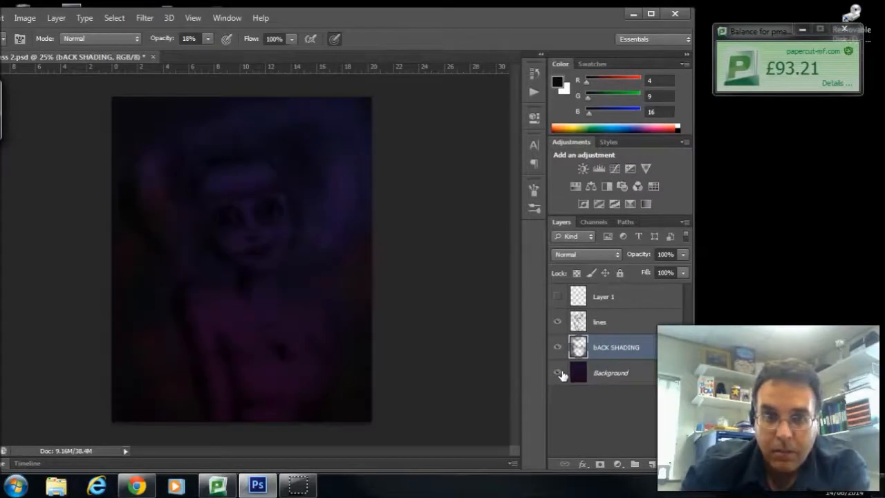
left_click(604, 325)
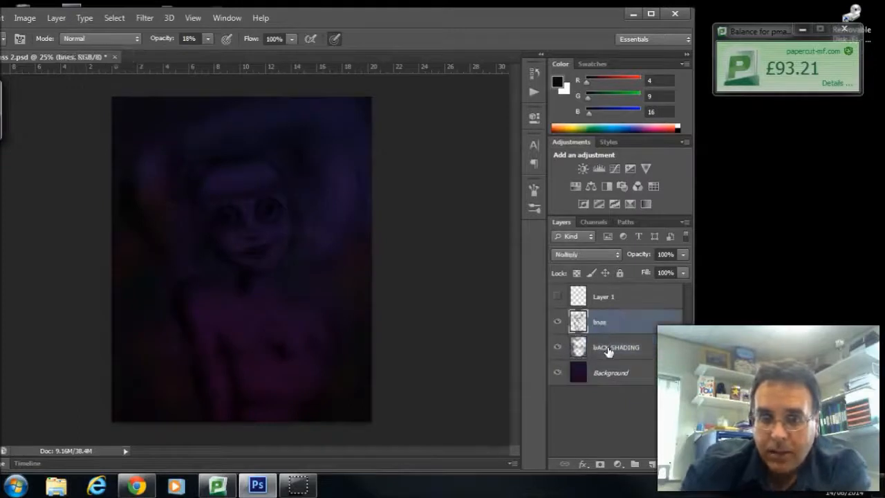
left_click(607, 347)
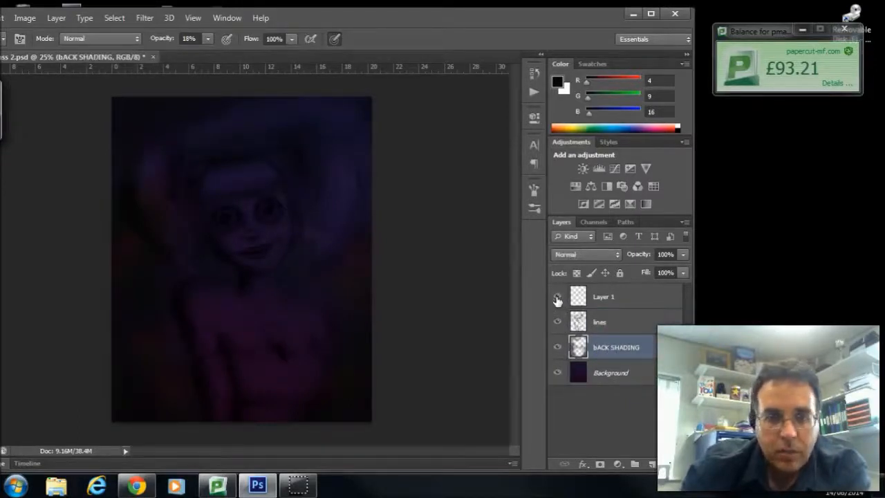
Step: Delete the hidden Layer 1 at the top of the layer stack
left_click(578, 299)
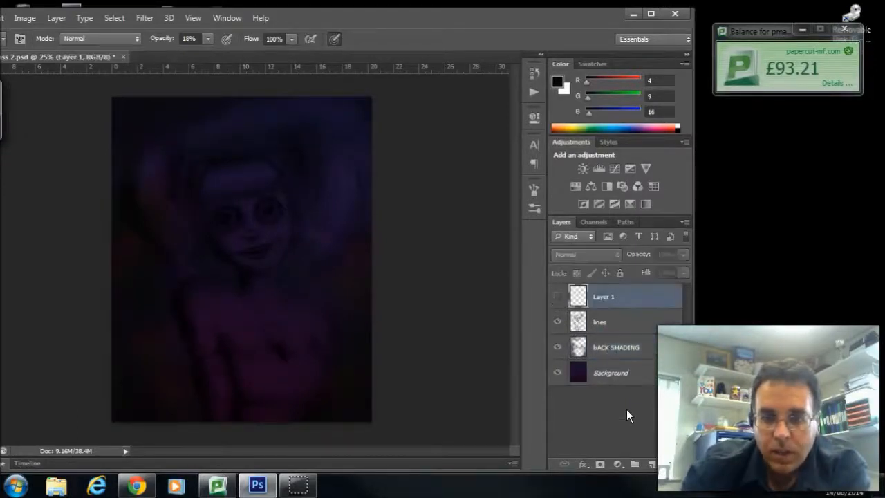
left_click(673, 458)
left_click(371, 180)
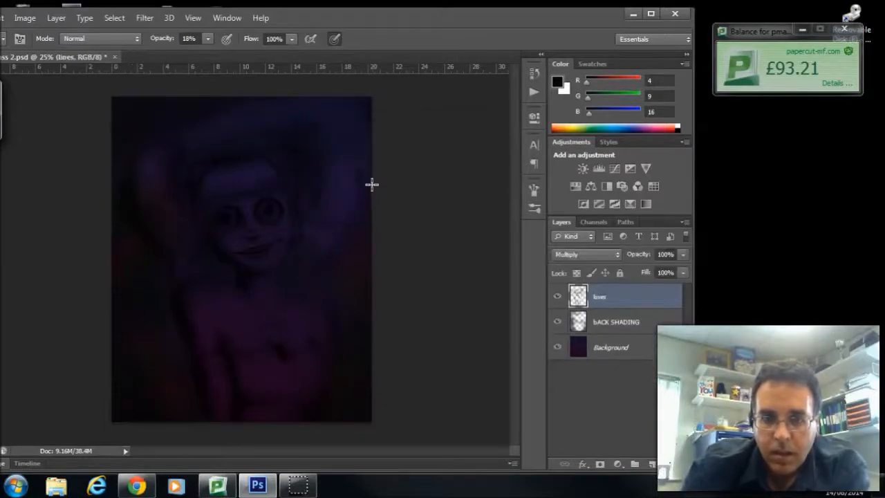
Step: Add a new empty layer directly above bACK SHADING, beneath the lines layer
left_click(611, 326)
left_click(616, 352)
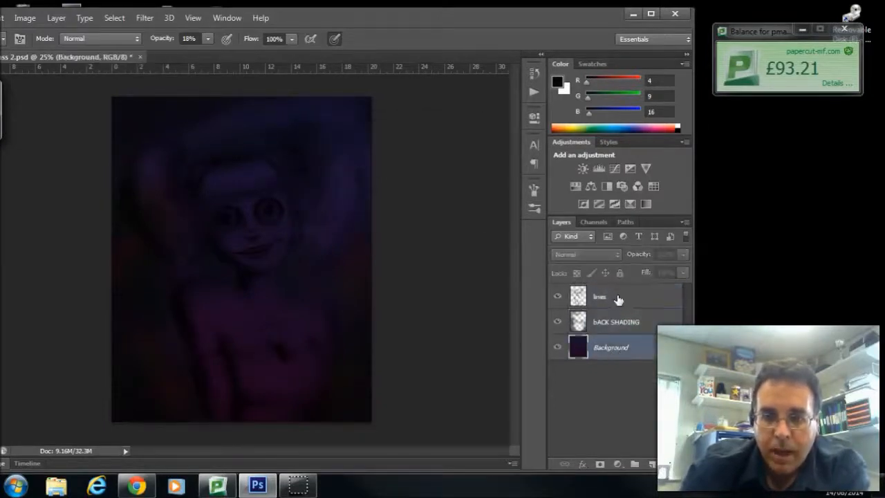
left_click(615, 299)
left_click(617, 325)
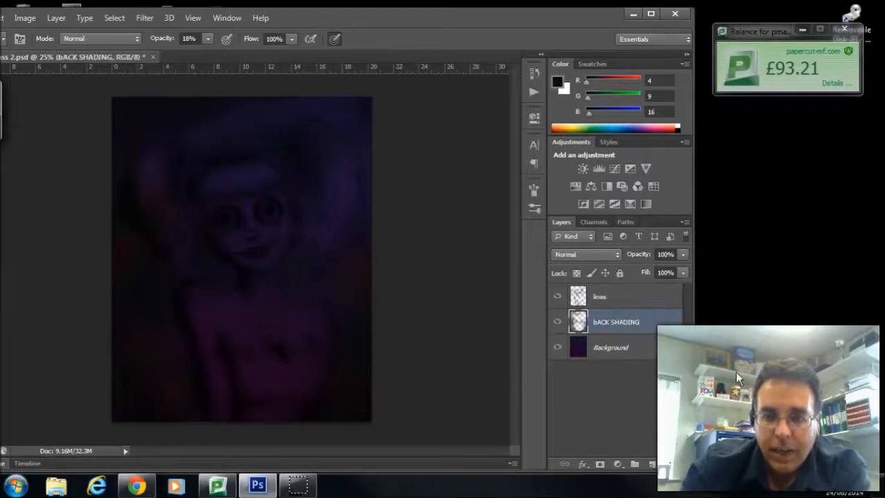
left_click(652, 464)
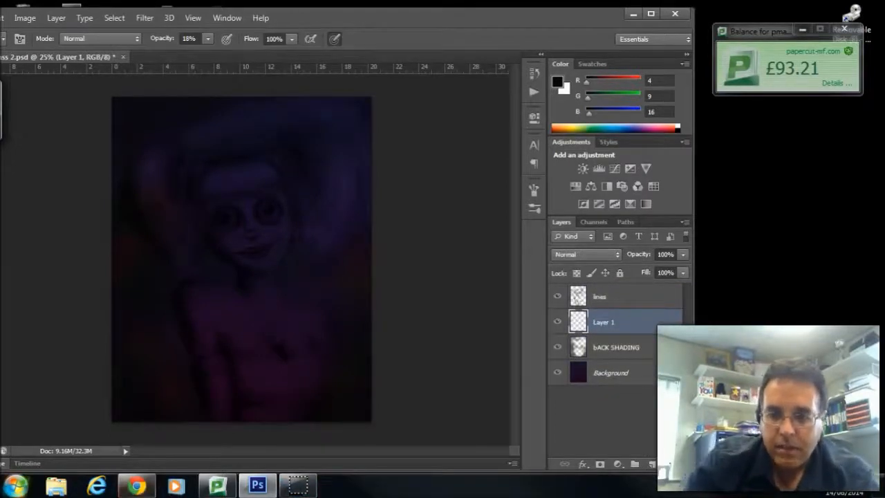
Step: Rename Layer 1, the empty layer between lines and bACK SHADING, to "Underpainting"
double_click(601, 325)
type("U")
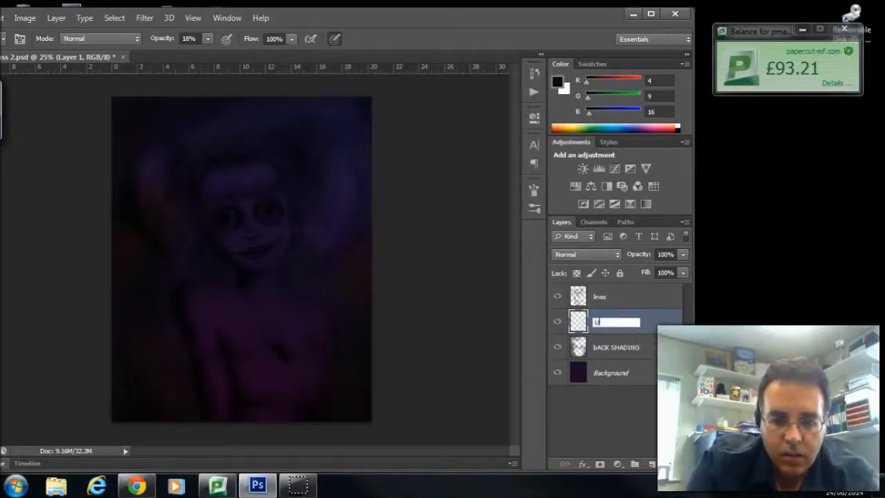
type("NDERPAINTINMG")
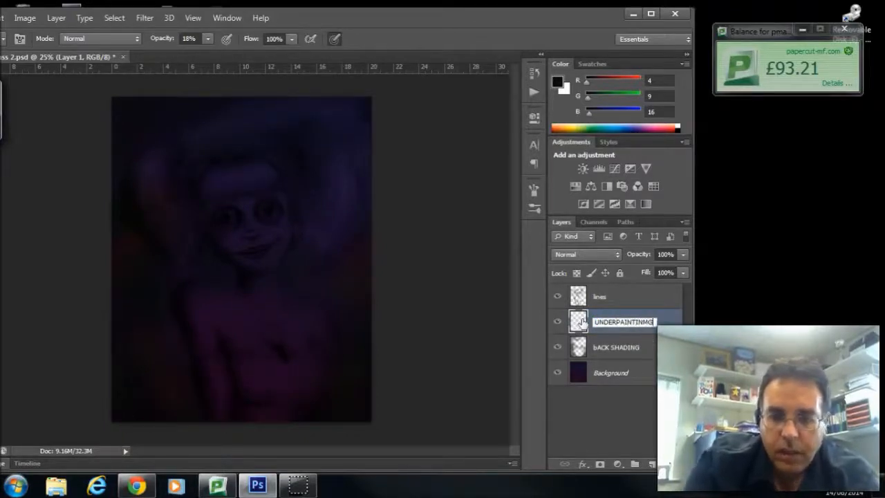
key("Return")
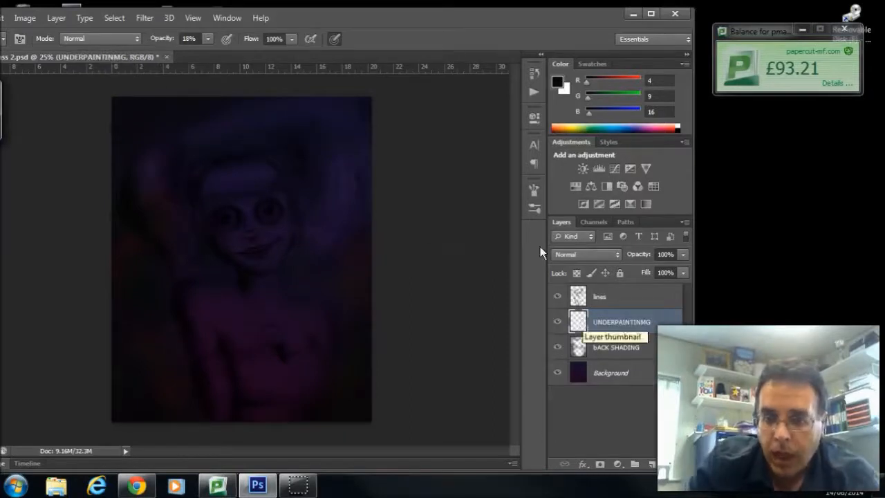
double_click(629, 323)
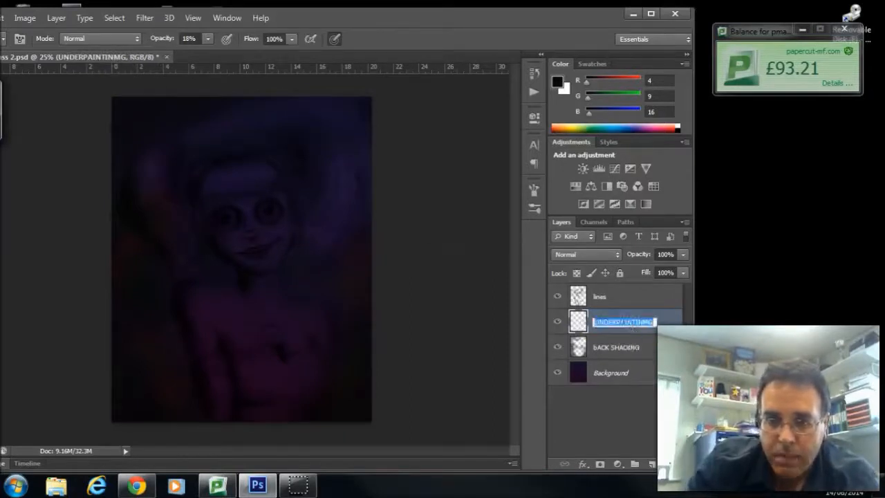
key("Right")
key("BackSpace")
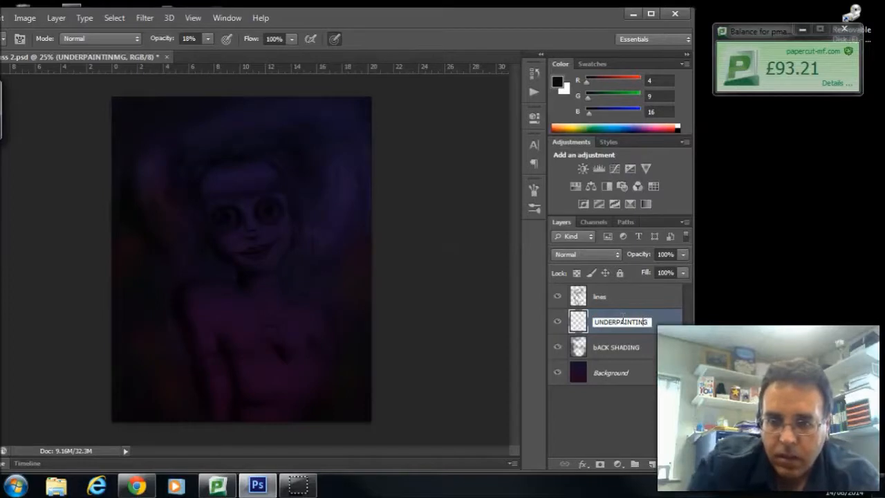
key("BackSpace")
key("BackSpace")
key("BackSpace")
key("BackSpace")
key("BackSpace")
key("BackSpace")
key("BackSpace")
key("BackSpace")
key("BackSpace")
key("BackSpace")
key("BackSpace")
key("BackSpace")
key("BackSpace")
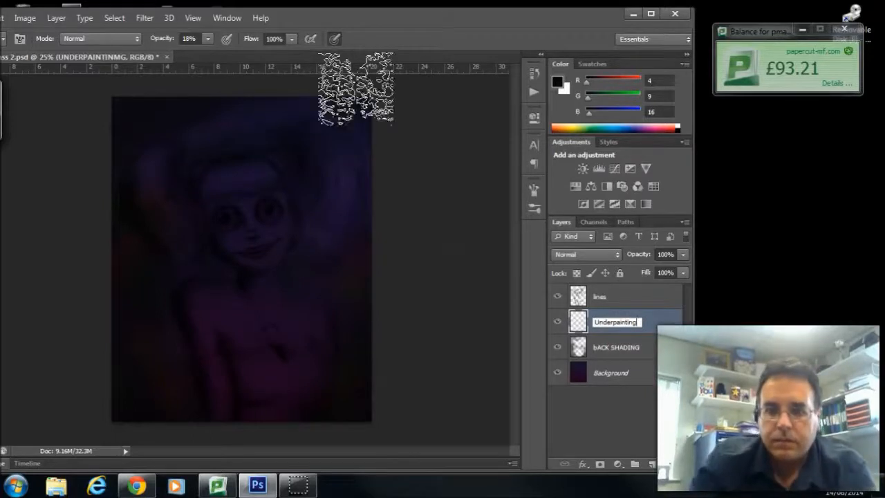
key("Return")
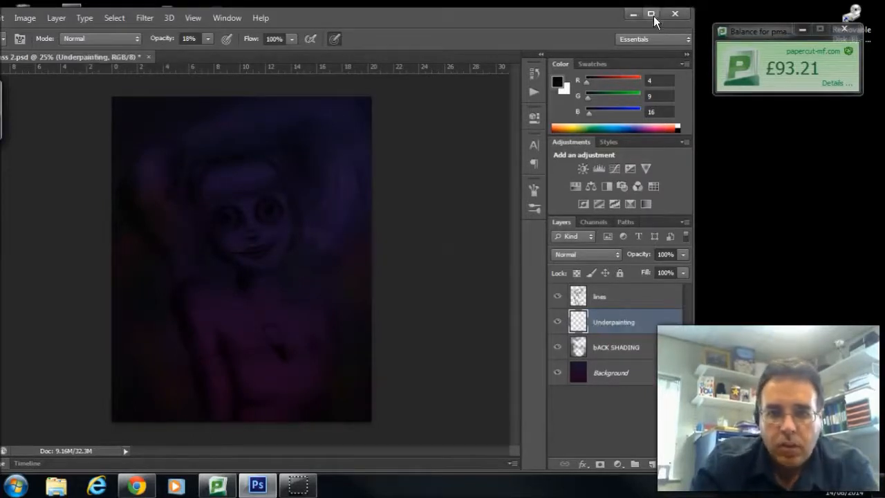
Step: Maximize the program window and switch the brush to the first bristle-tip preset after the round brushes, at 15 px
left_click(651, 15)
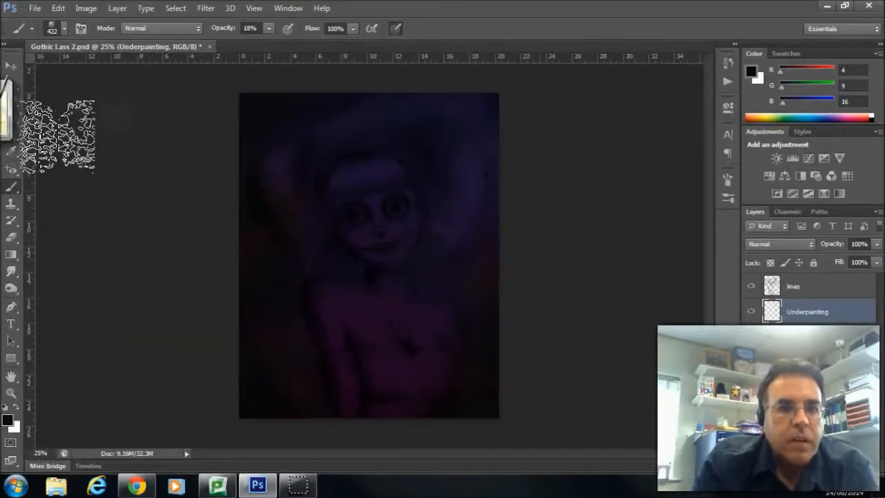
left_click(63, 29)
type("2")
key("Return")
left_click(66, 32)
left_click(64, 32)
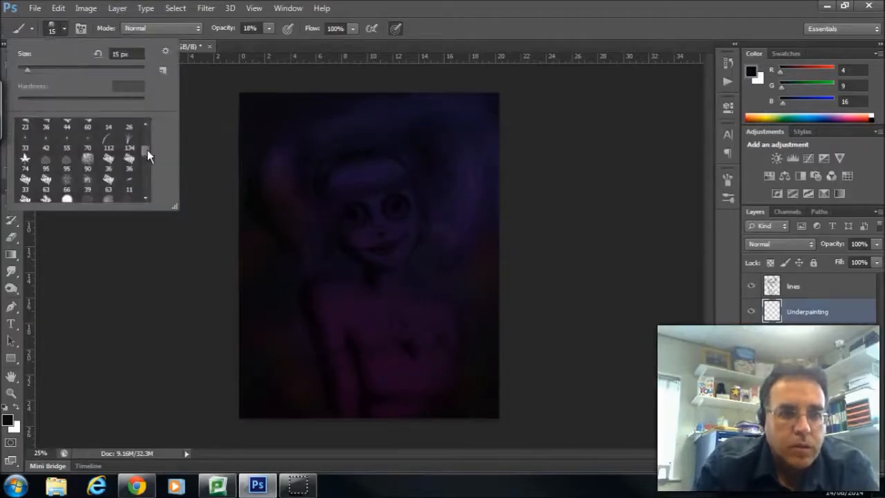
left_click_drag(144, 152, 145, 130)
left_click(25, 149)
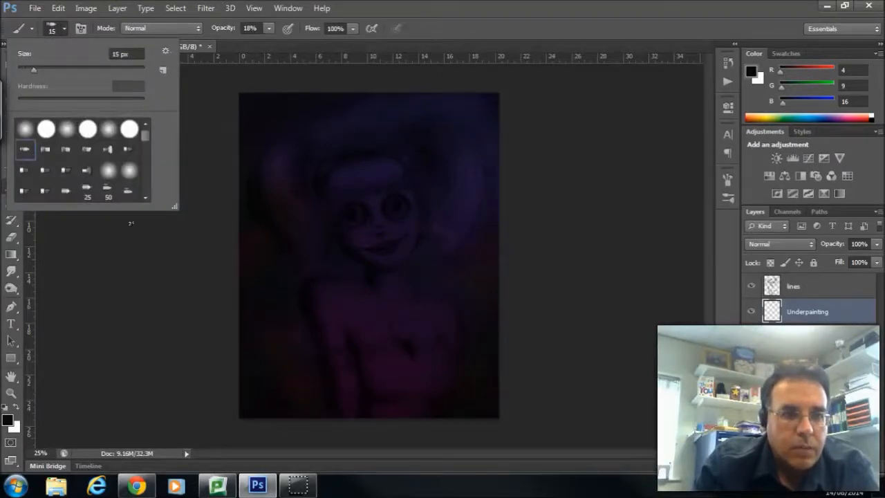
left_click(137, 242)
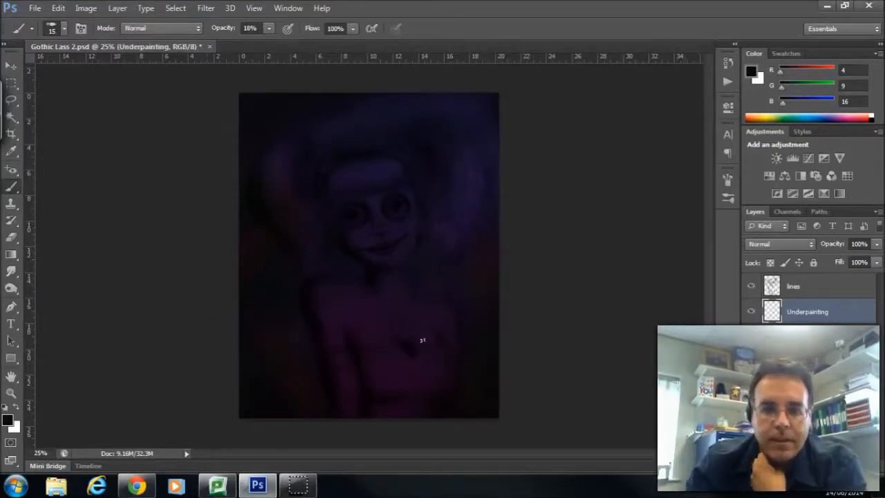
mouse_move(300, 487)
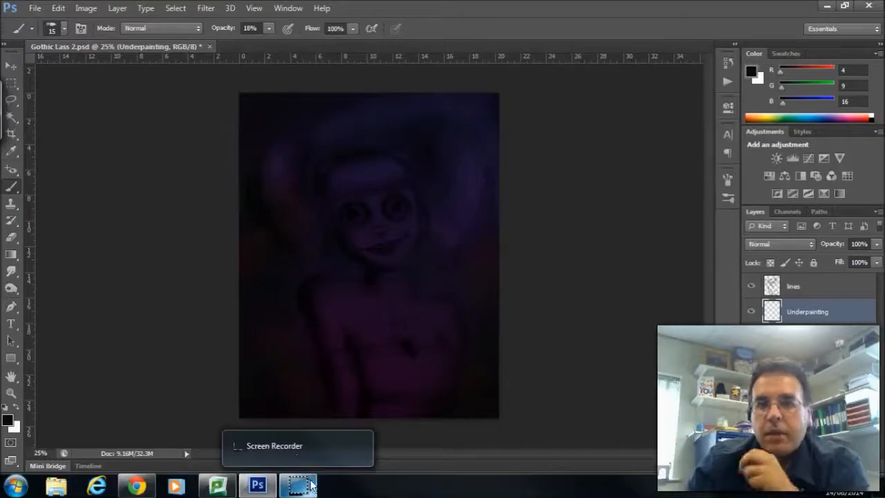